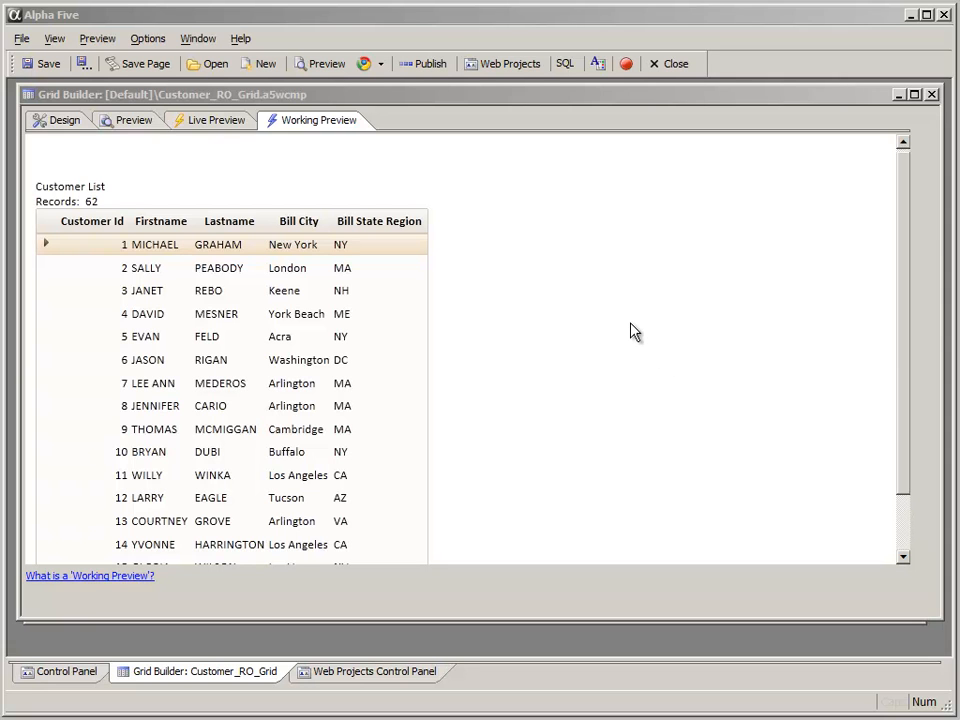
- Return to the grid's design and add a Search part in the component type settings
left_click(66, 121)
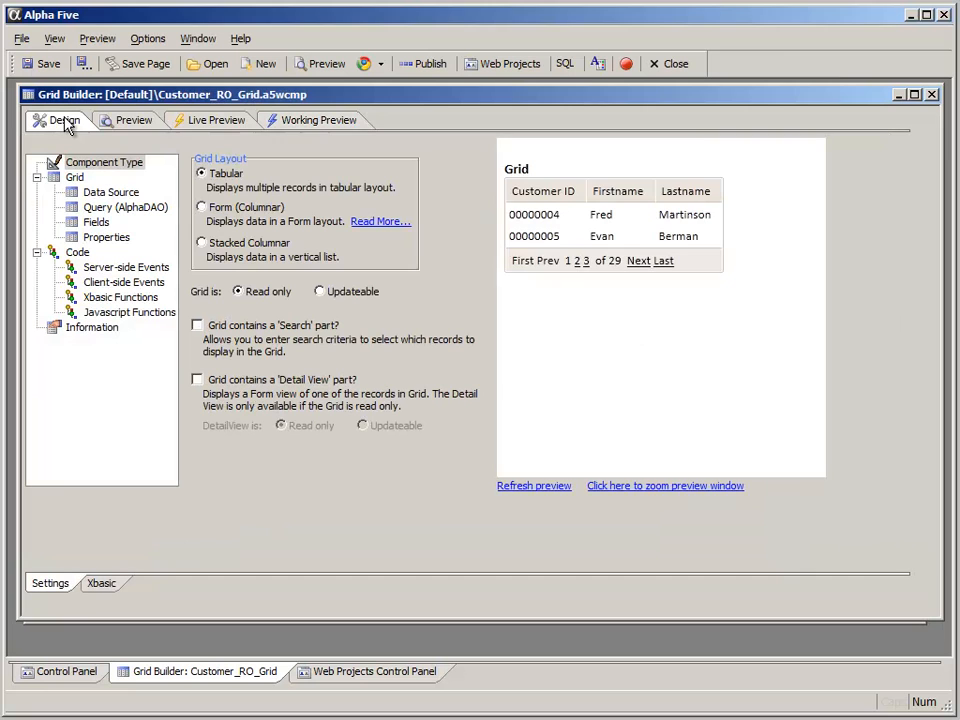
left_click(90, 164)
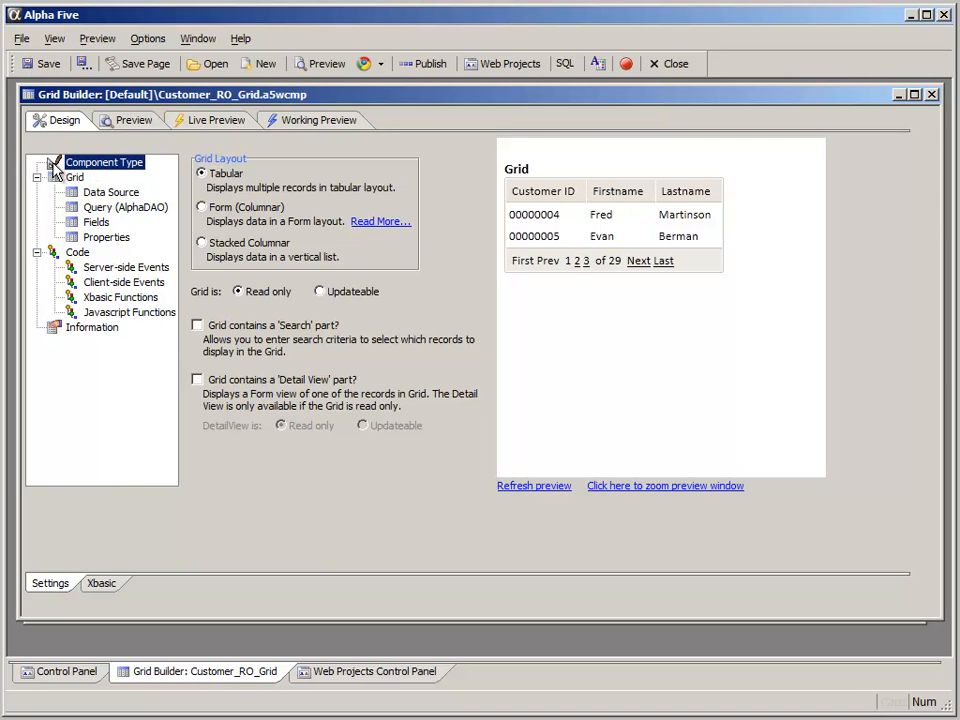
left_click(197, 325)
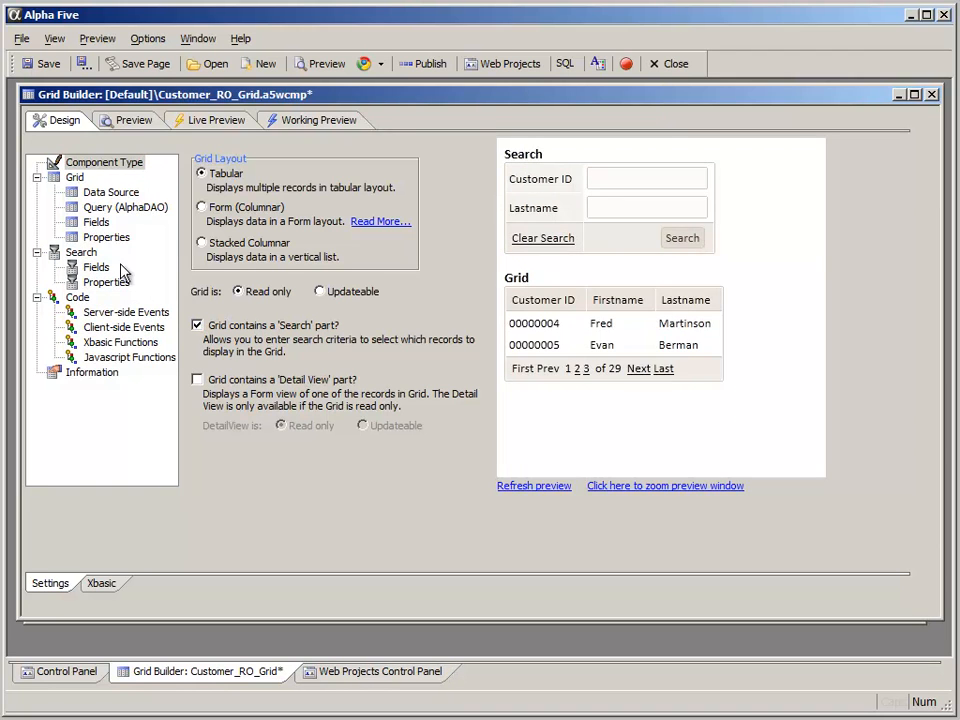
- Add LASTNAME, COMPANY and BILL_STATE_REGION to the Search part's fields to search in
left_click(100, 268)
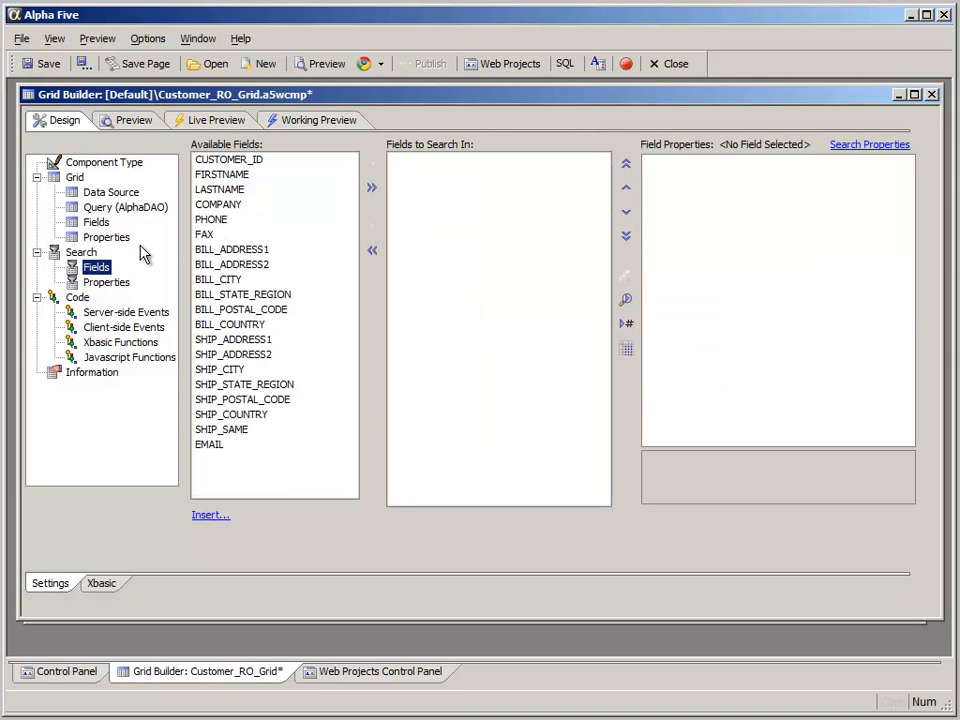
double_click(240, 189)
left_click(242, 204)
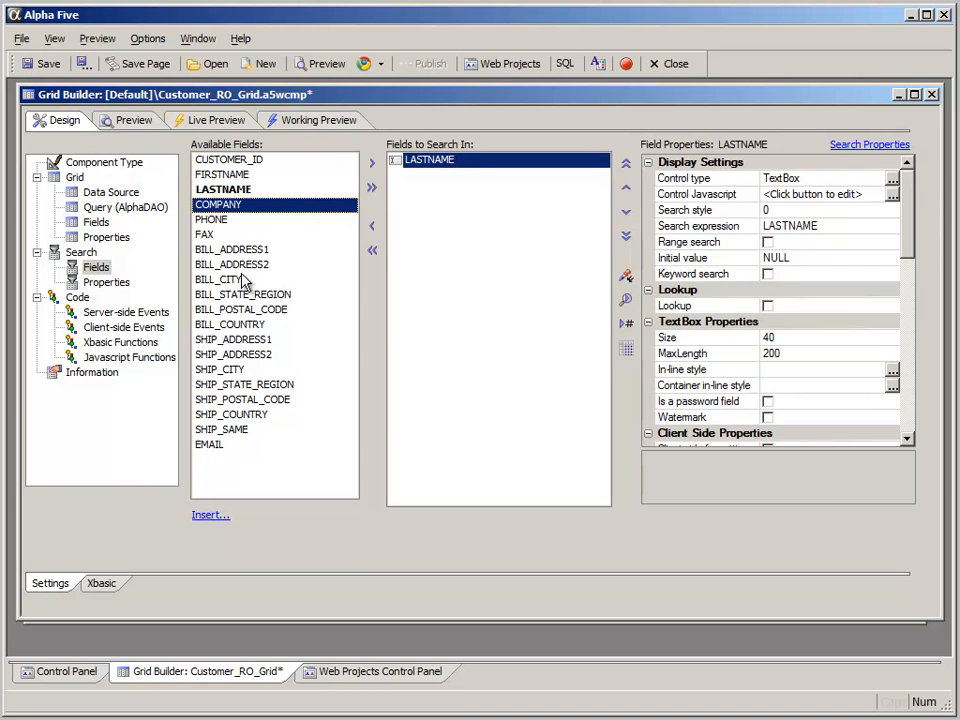
double_click(232, 204)
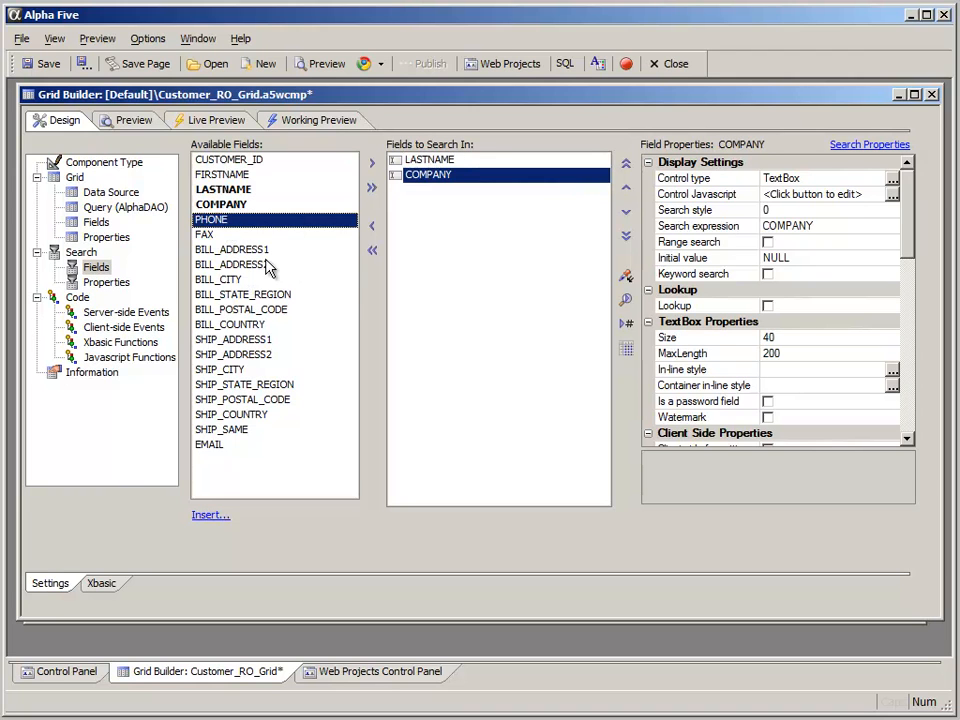
left_click(243, 296)
double_click(243, 296)
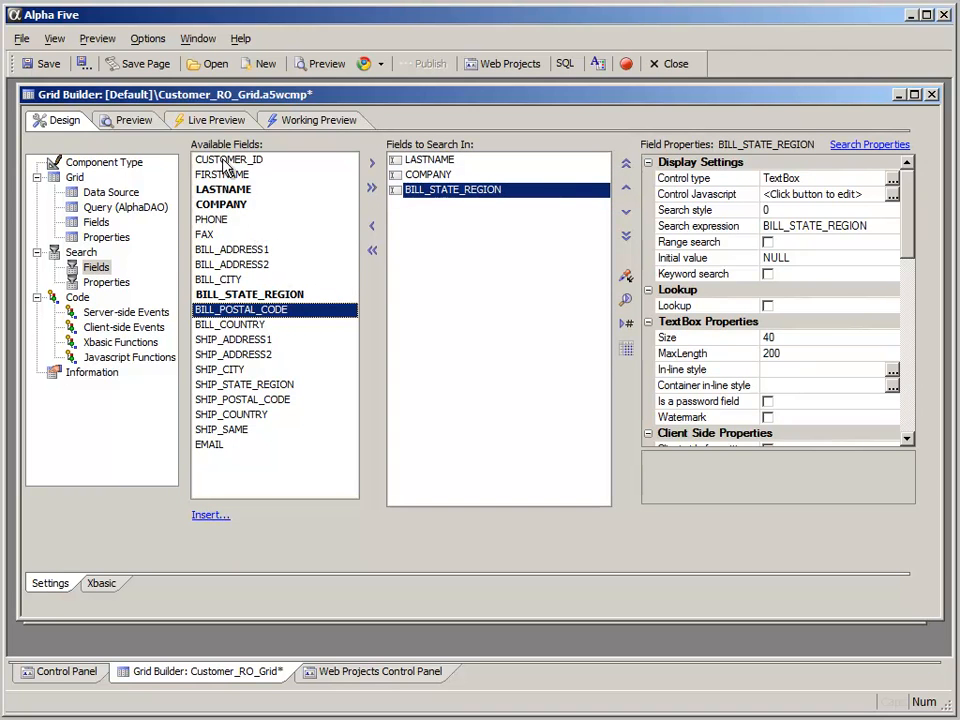
- Run the working preview and examine the search form's sort field, sort order and records-per-page lists
left_click(302, 122)
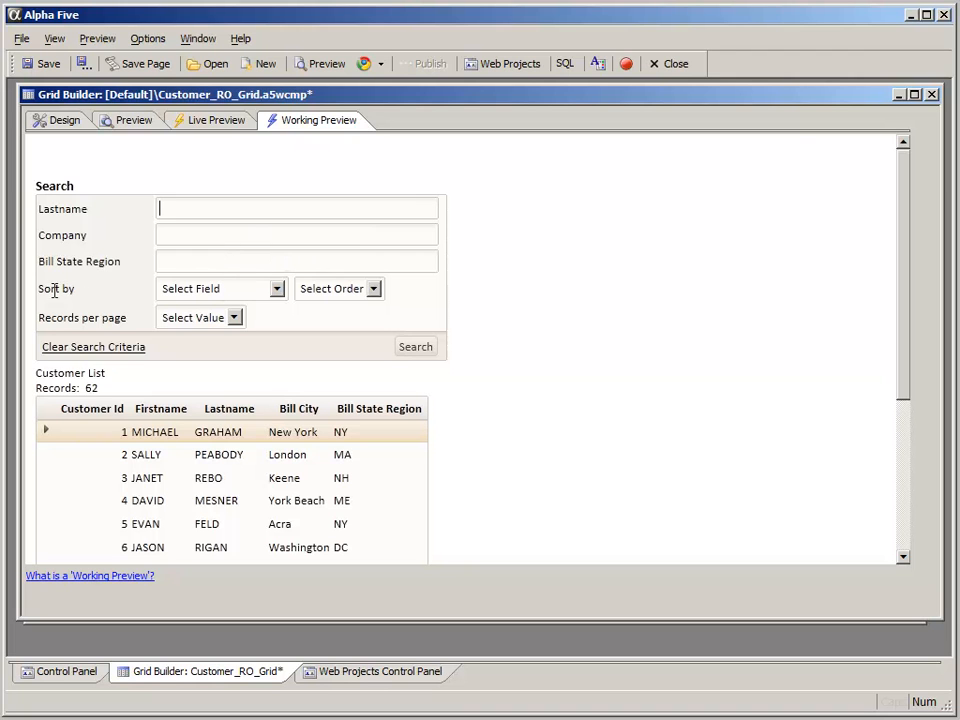
left_click(278, 290)
left_click(279, 297)
left_click(376, 291)
left_click(378, 292)
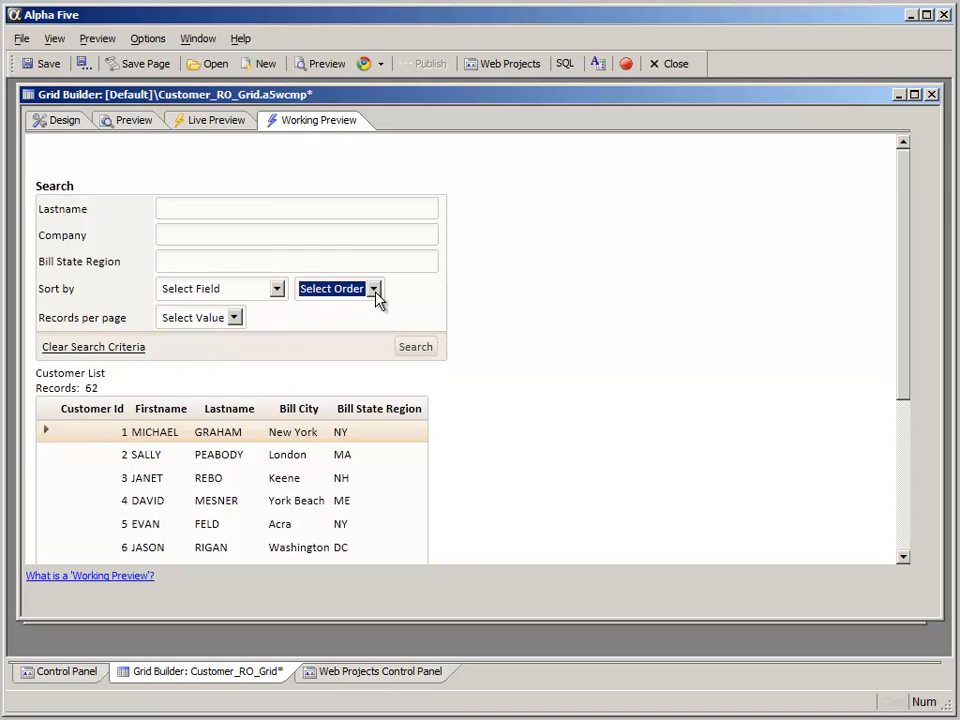
left_click(236, 319)
left_click(240, 320)
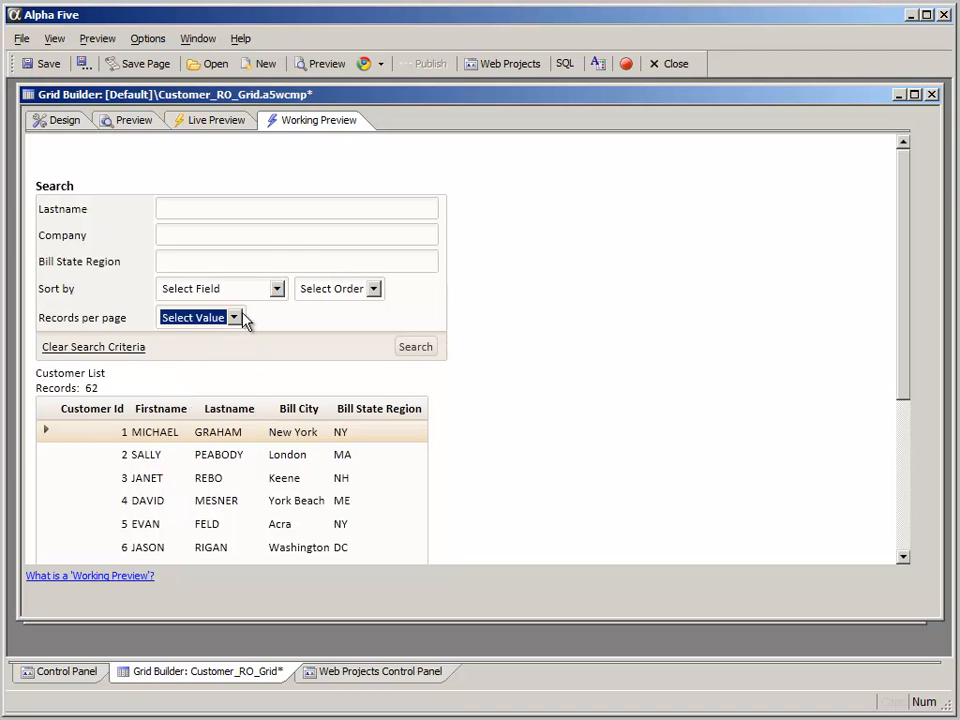
- Search the previewed customer list for Bill State Region "ma" and review the matching records
left_click(262, 262)
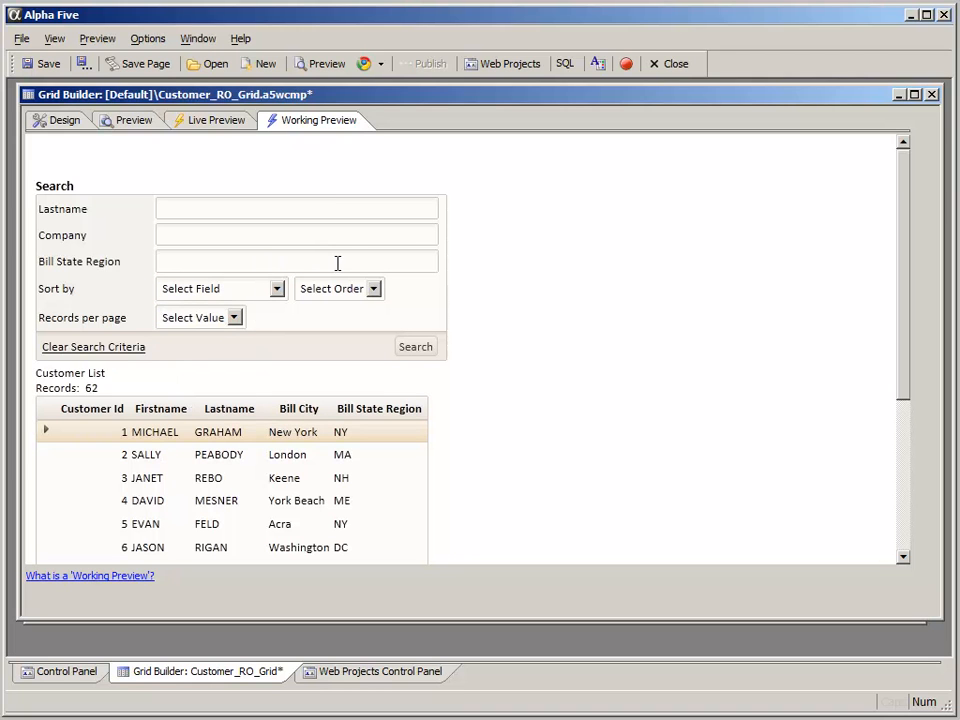
type("ma")
scroll(870, 285, "down", 1)
left_click(425, 316)
mouse_move(903, 352)
left_mouse_down()
mouse_move(915, 471)
mouse_move(912, 333)
left_mouse_up()
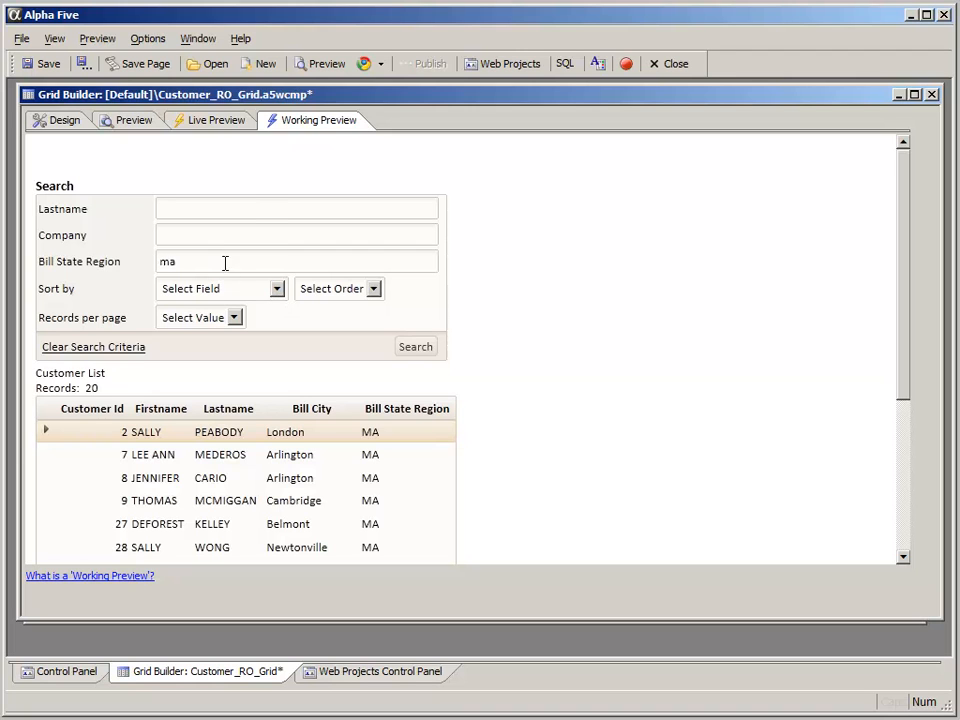
left_click(212, 230)
left_click(264, 256)
- Set the LASTNAME search field's text box size to 20 in the design
left_click(62, 122)
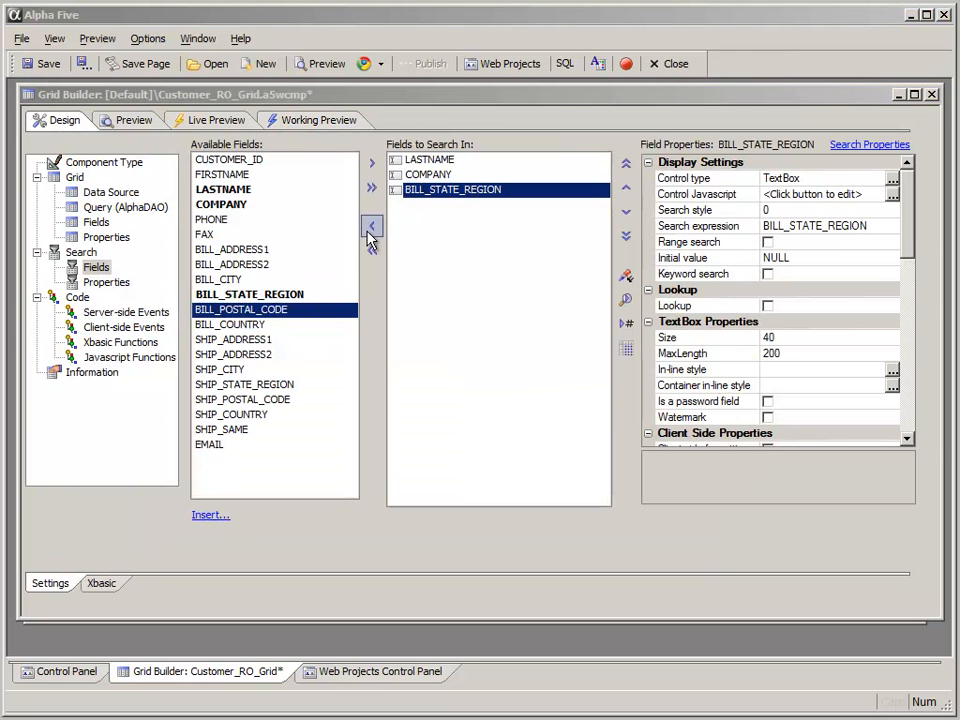
left_click(107, 268)
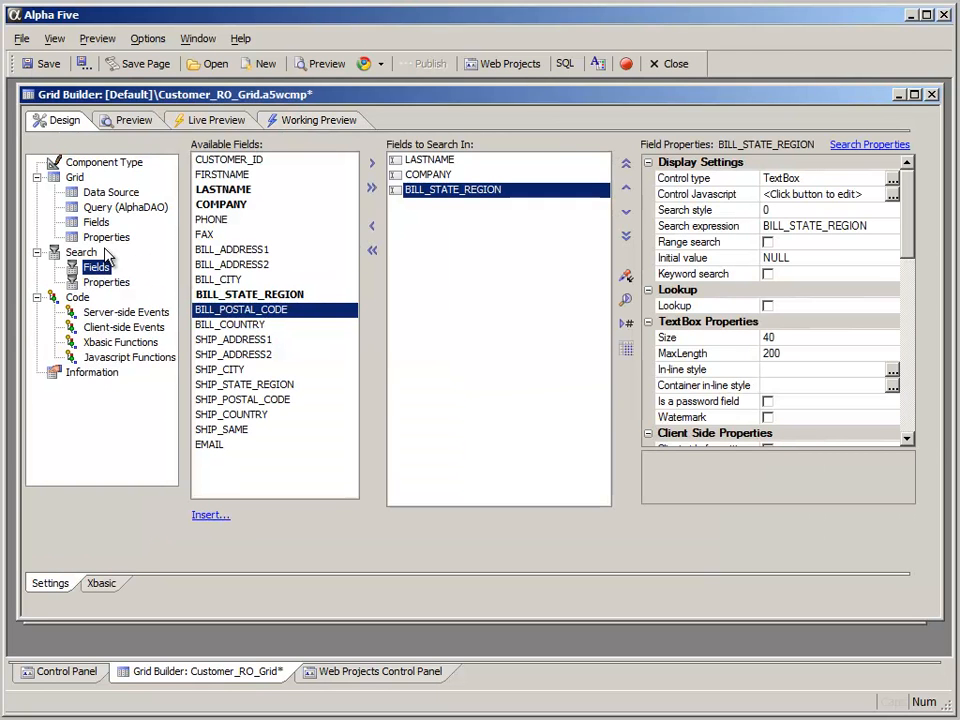
left_click(430, 160)
left_click(795, 337)
left_click_drag(795, 337, 752, 335)
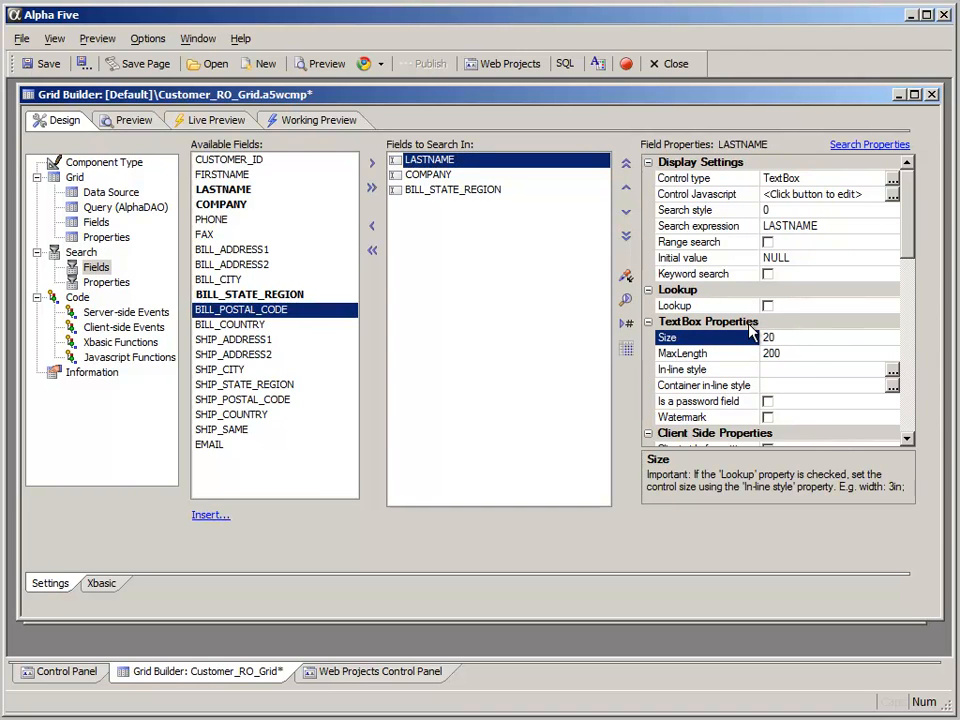
left_click(804, 355)
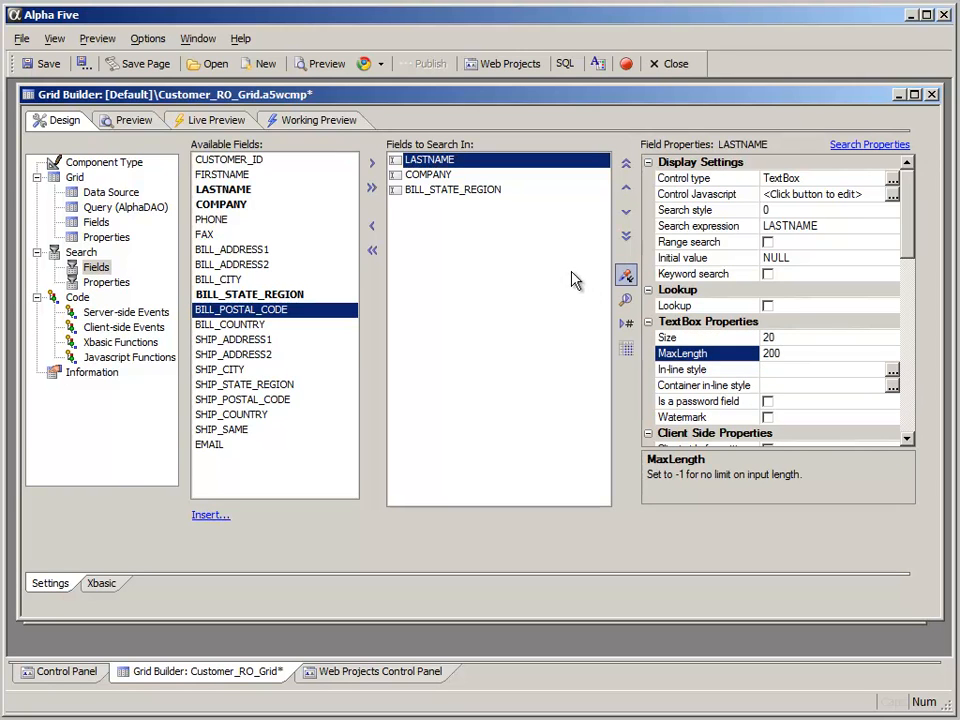
- Set the COMPANY search field's text box size to 20
left_click(441, 176)
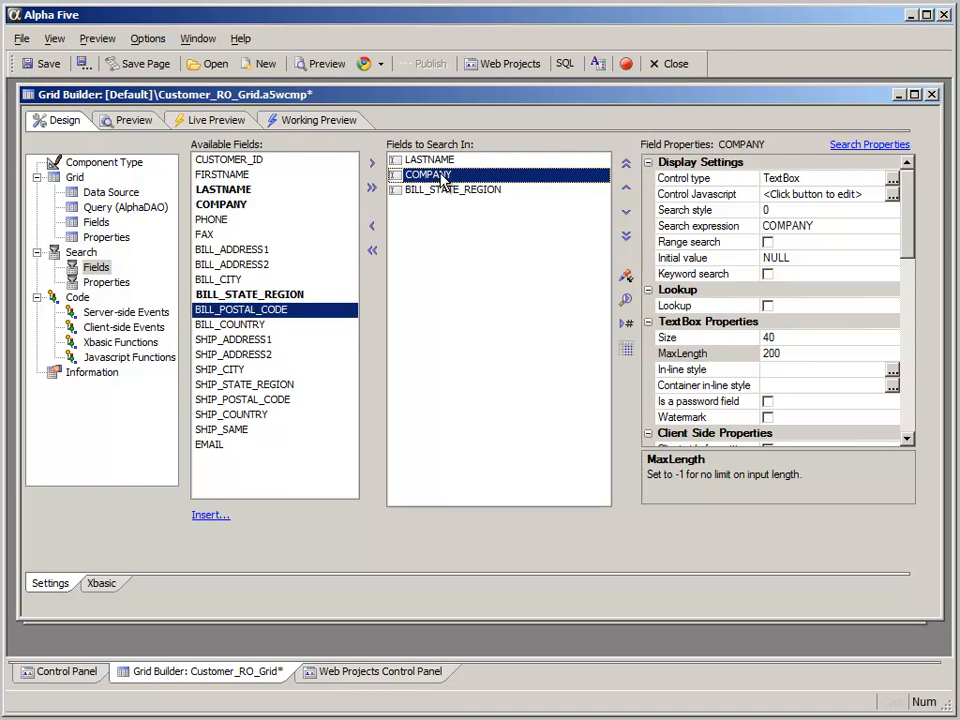
left_click(789, 337)
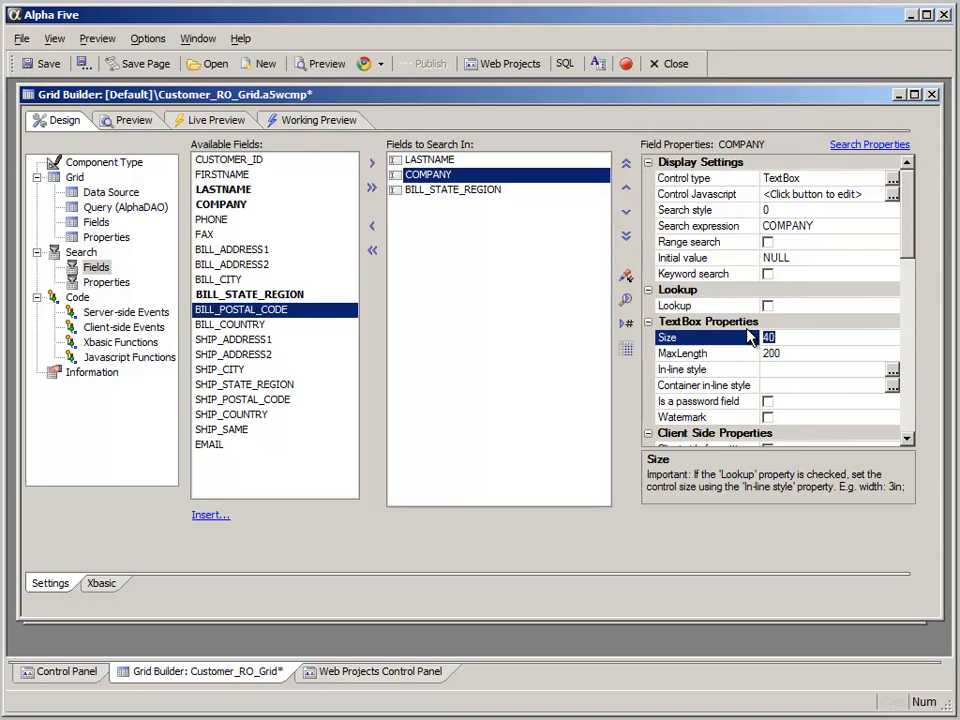
left_click(824, 352)
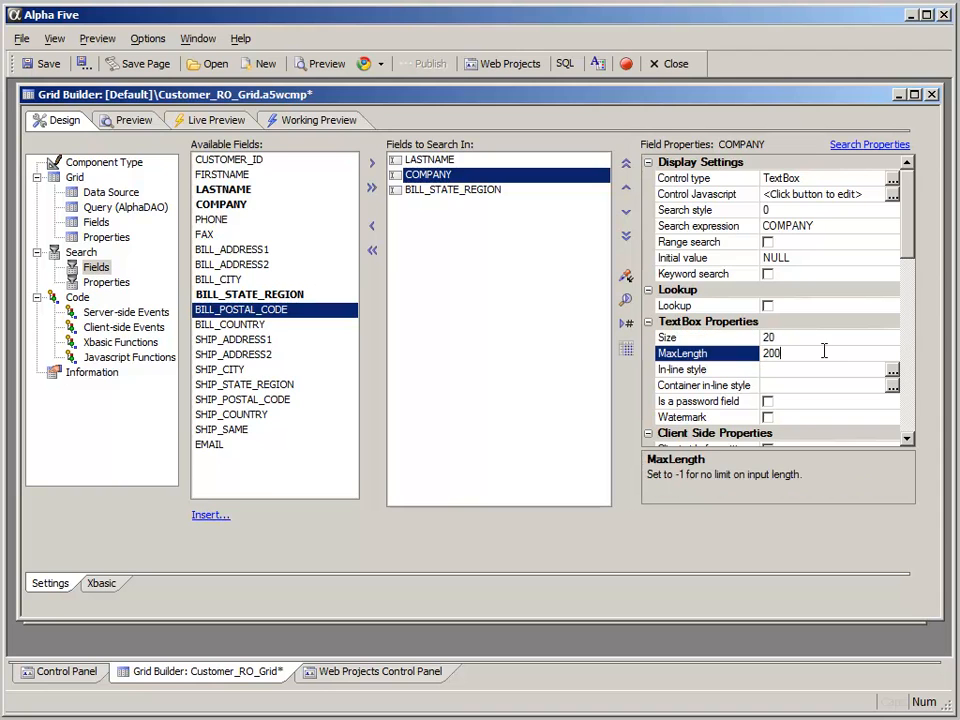
left_click(806, 337)
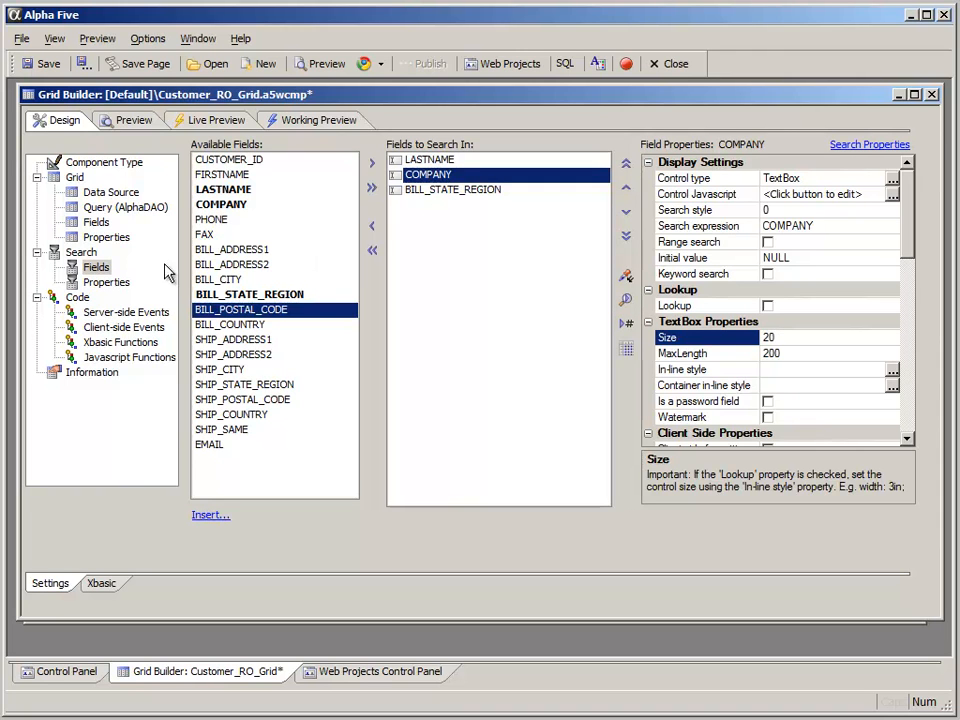
- Exclude the Sorting and Records per Page listboxes from the Search part, and check the form in the working preview
left_click(108, 283)
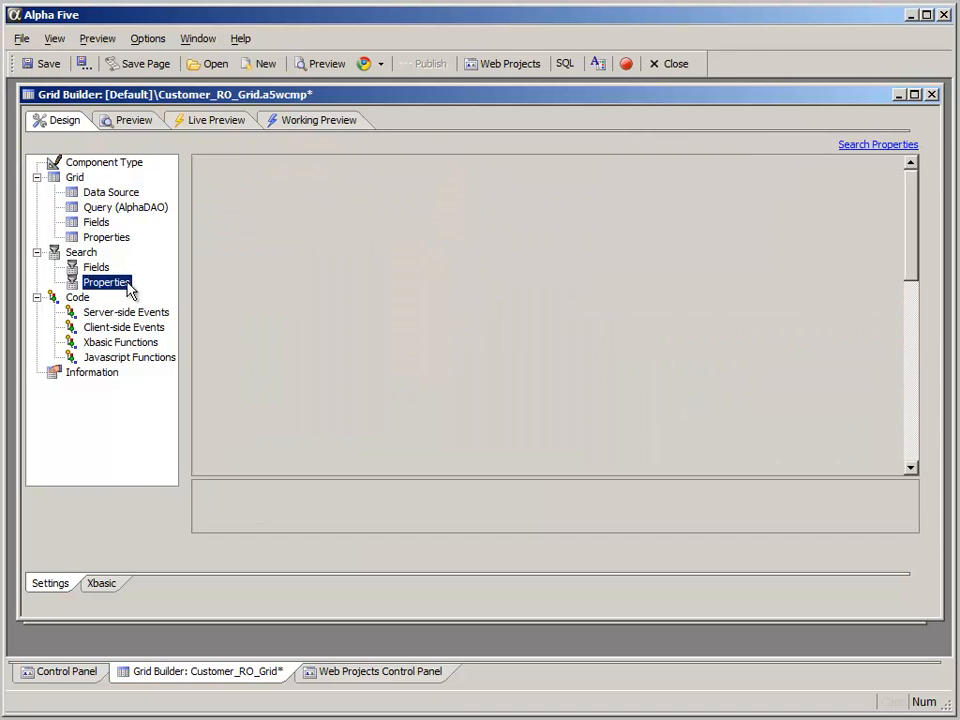
left_click_drag(920, 220, 913, 336)
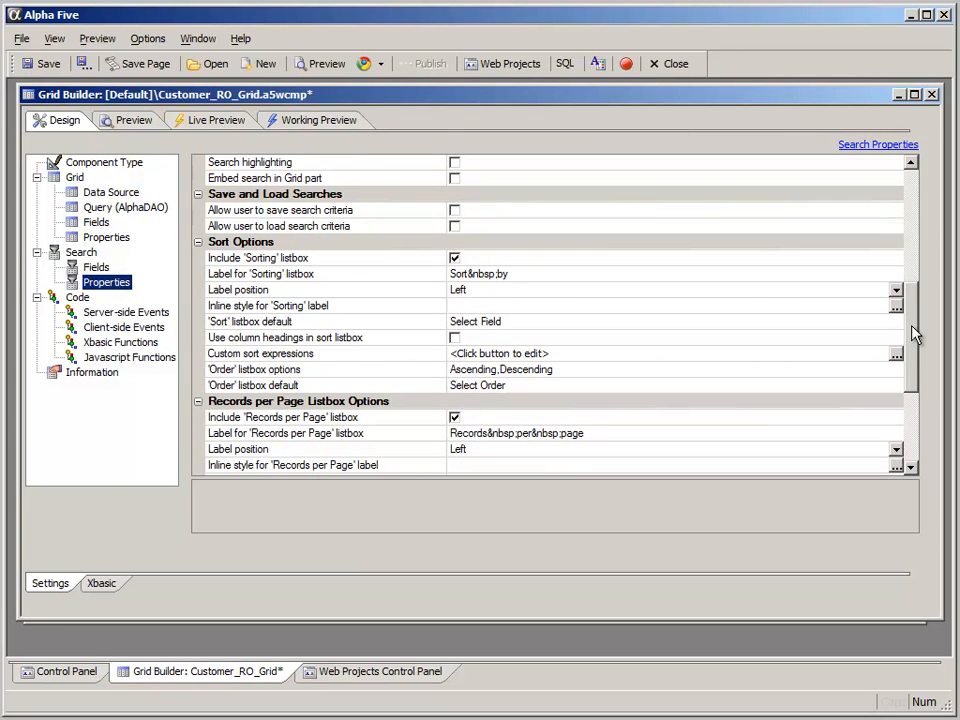
left_click(455, 259)
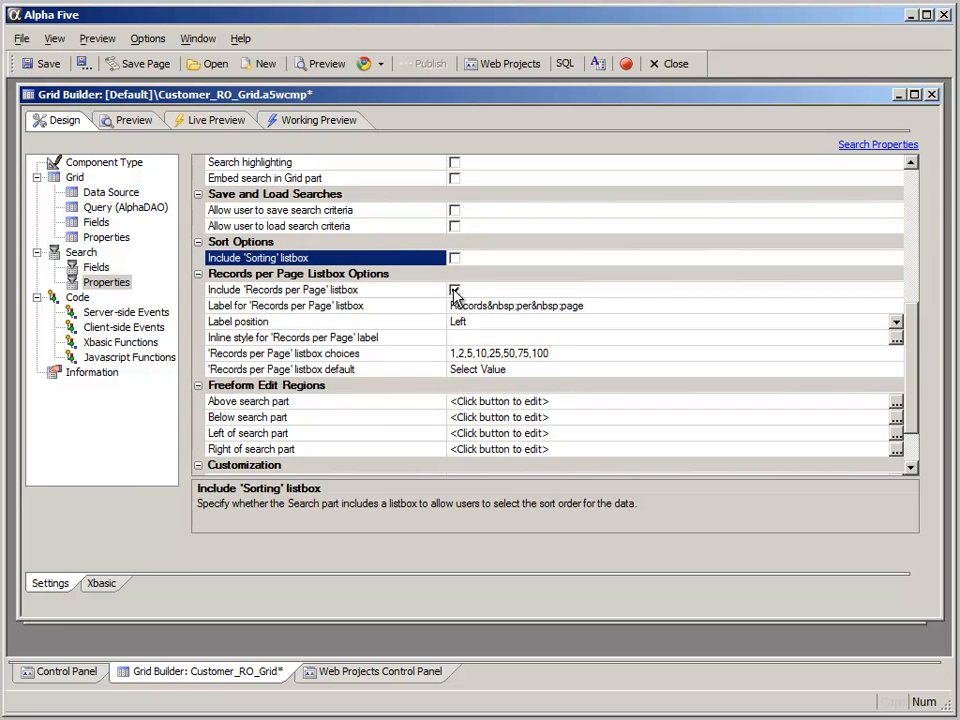
left_click(455, 290)
left_click_drag(917, 360, 925, 220)
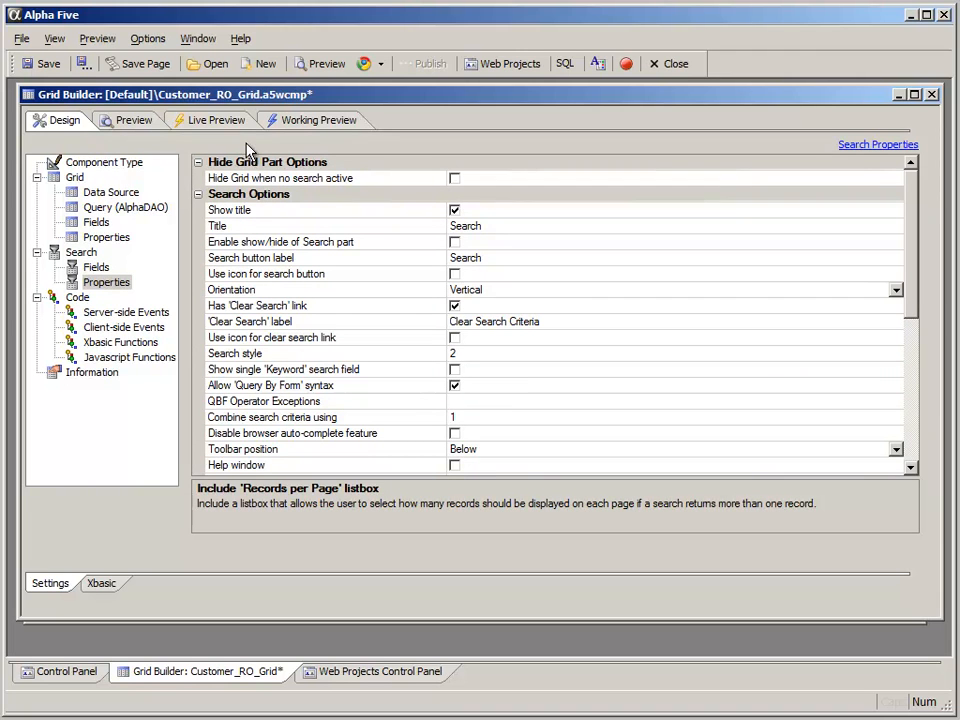
left_click(295, 124)
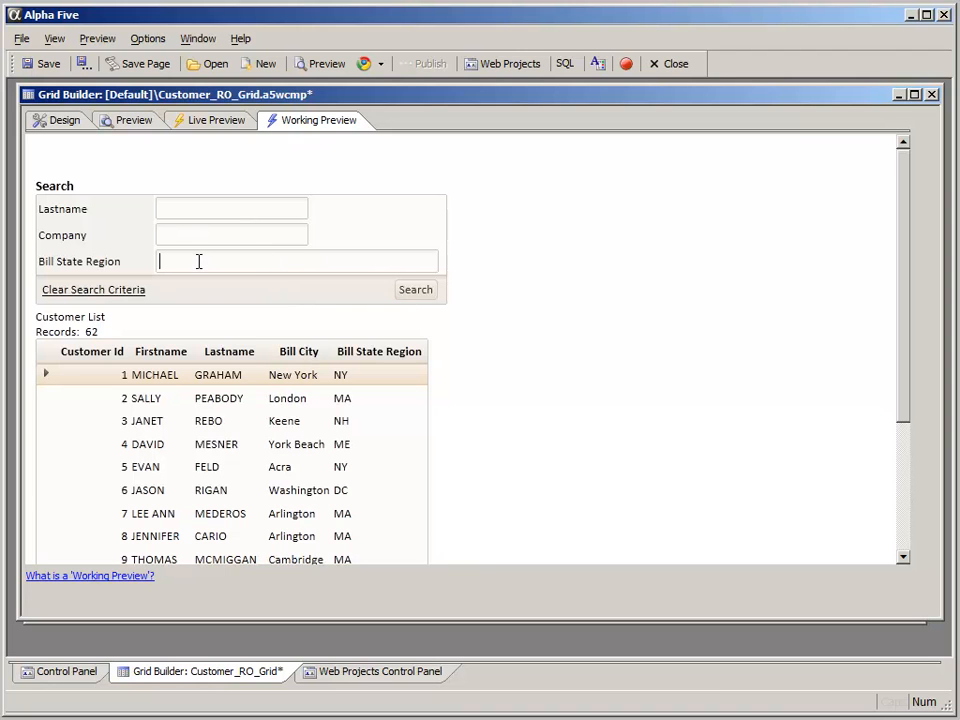
left_click(256, 264)
- Compare the BILL_STATE_REGION field's properties in the Search part with those in the Grid part
left_click(62, 124)
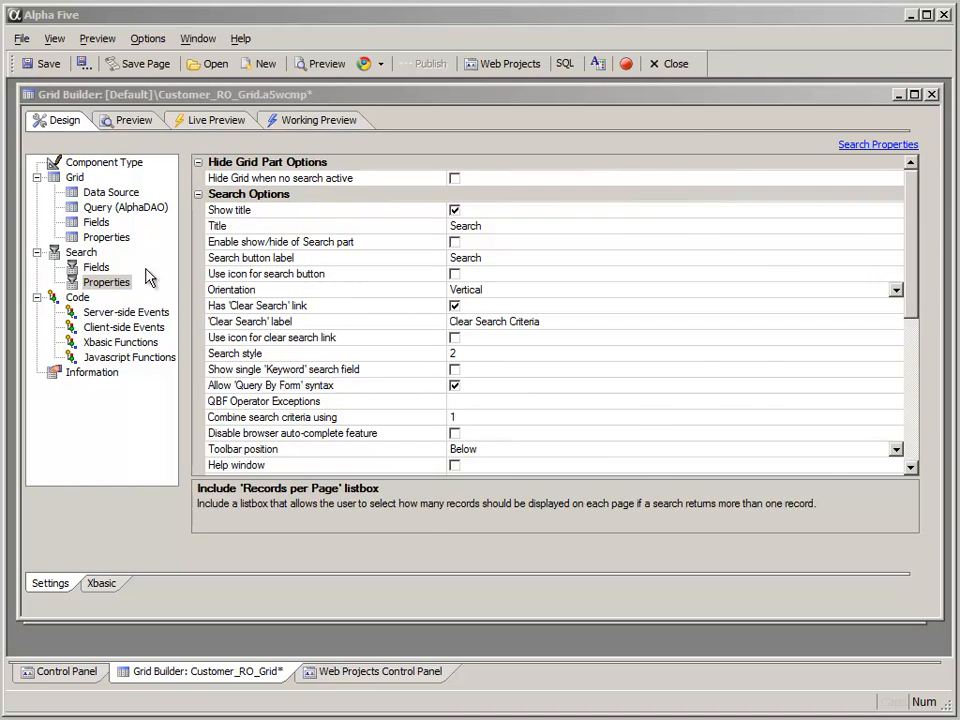
left_click(96, 267)
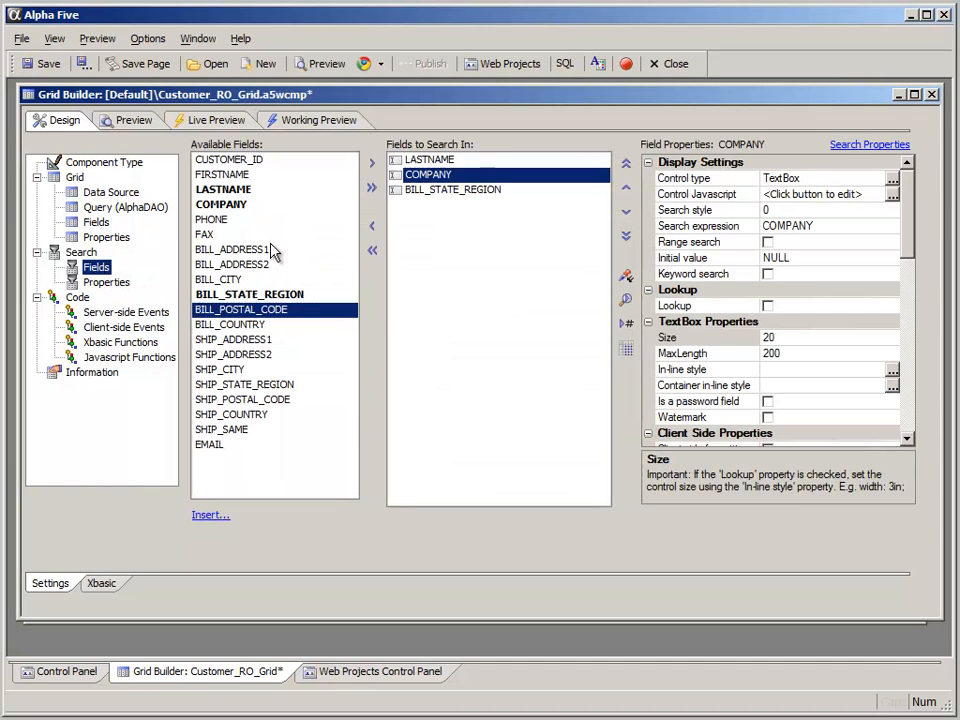
left_click(441, 191)
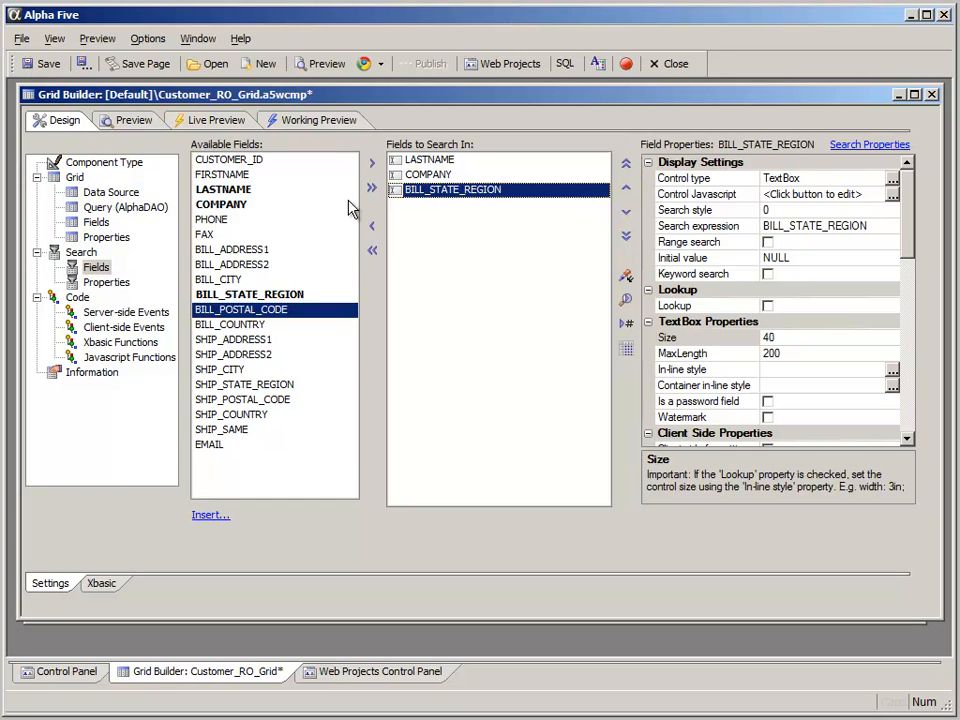
left_click(98, 222)
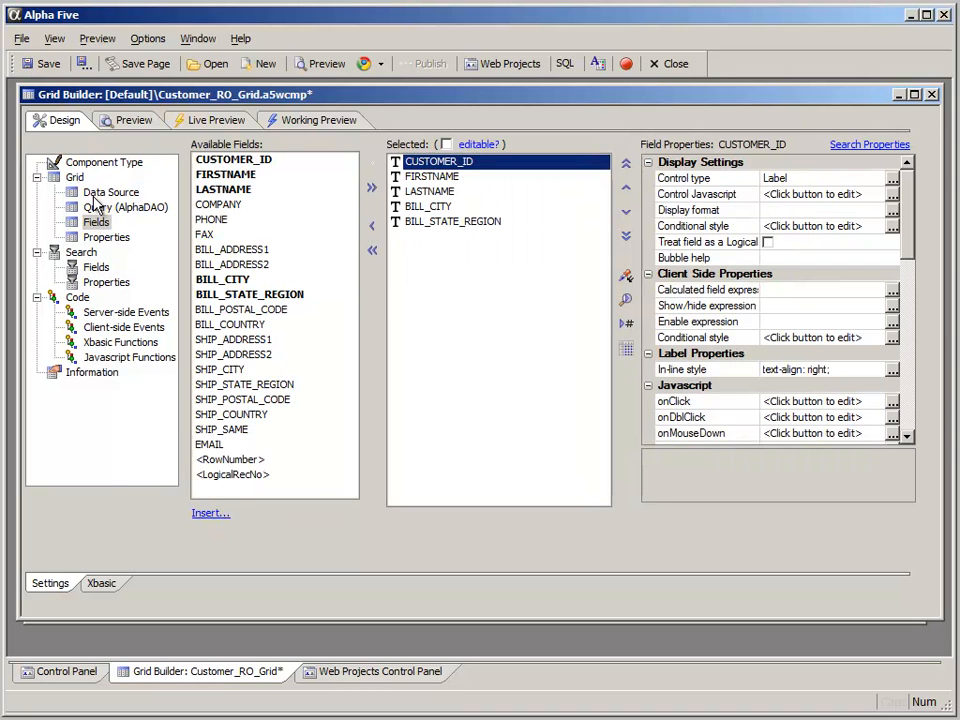
left_click(436, 224)
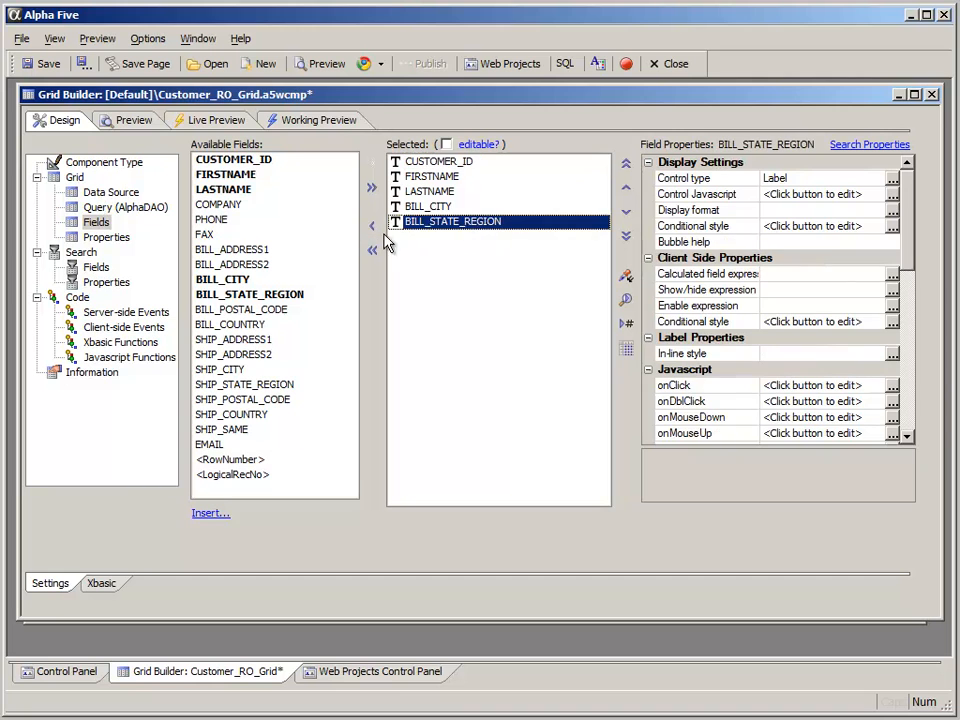
- Change the control type of the BILL_STATE_REGION search field to DropDownBox
left_click(96, 267)
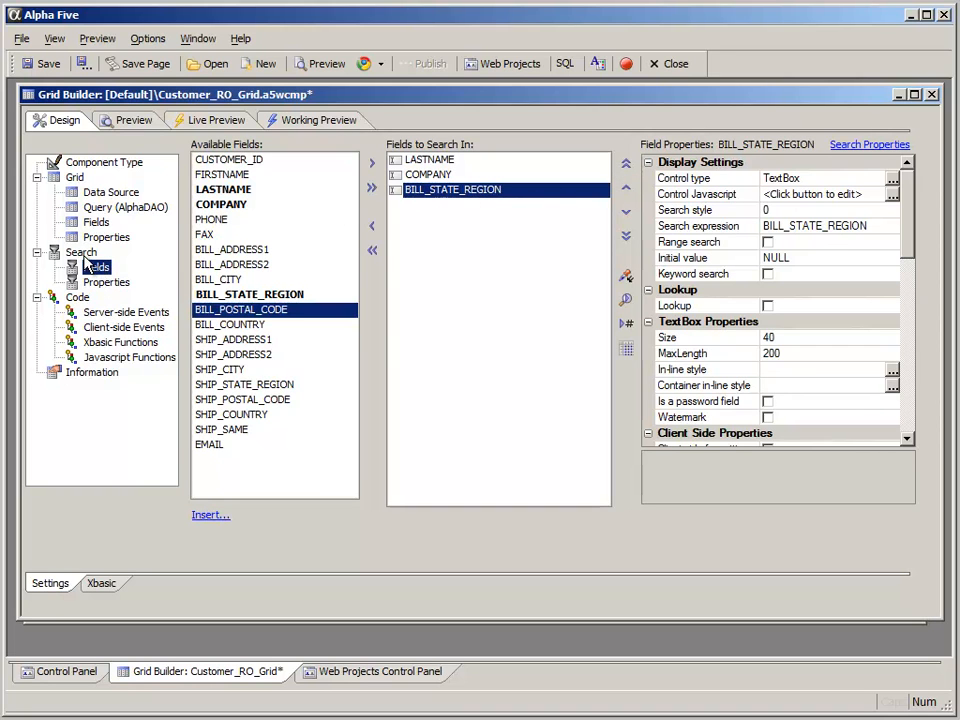
left_click(447, 192)
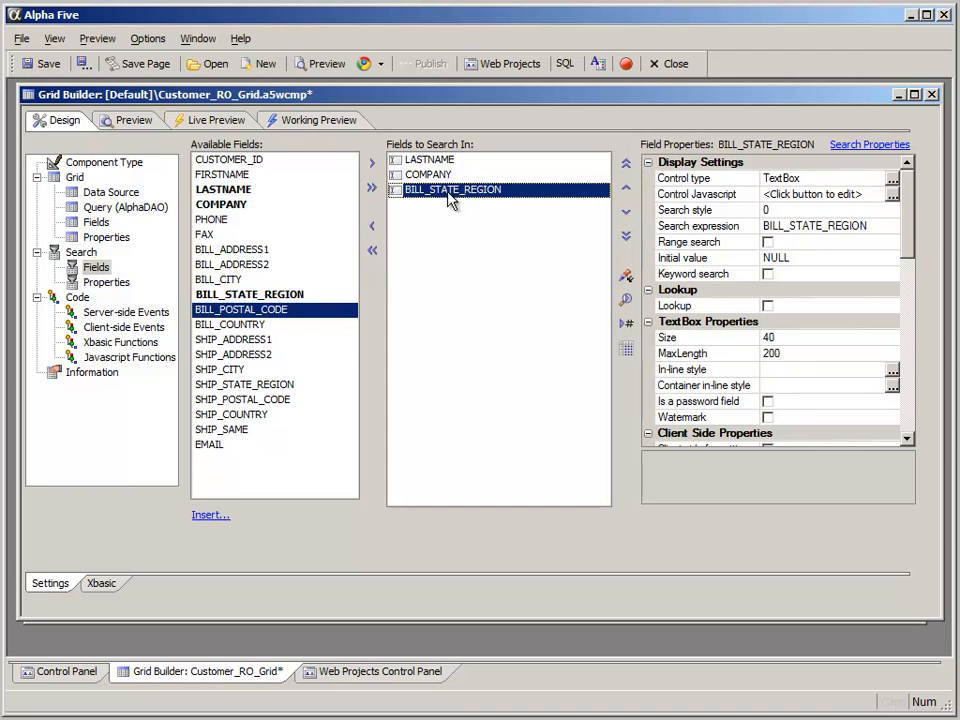
left_click(892, 180)
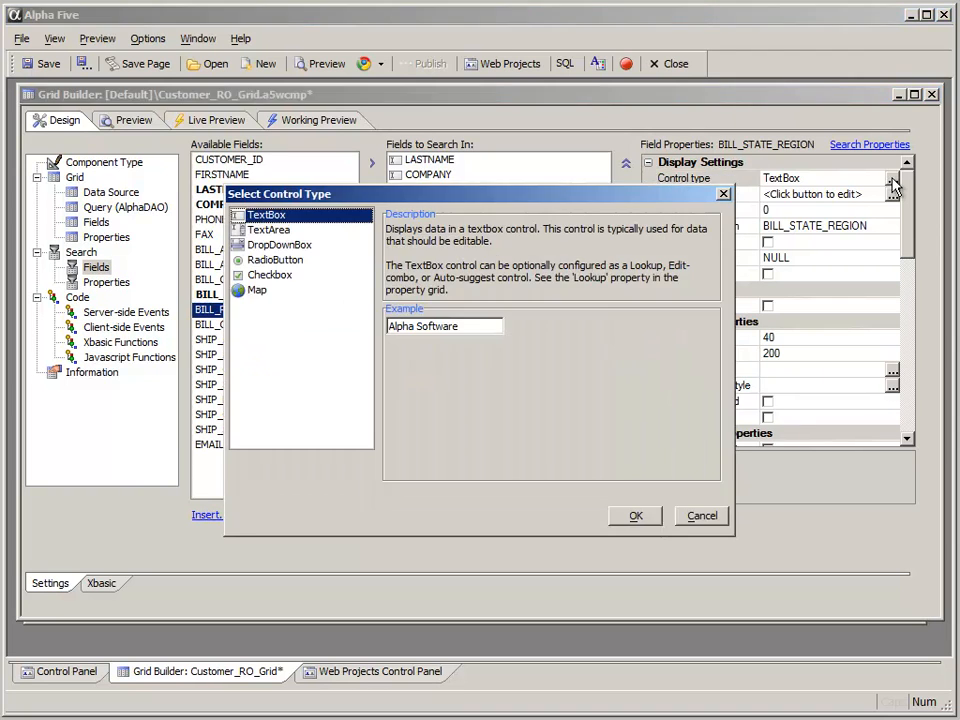
left_click(293, 247)
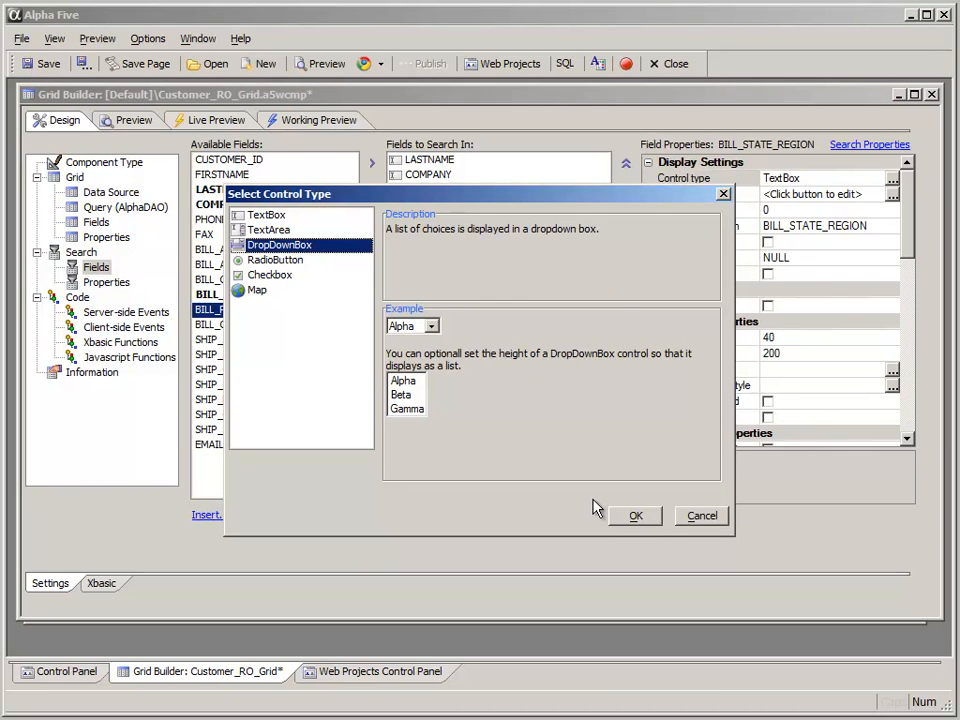
left_click(634, 514)
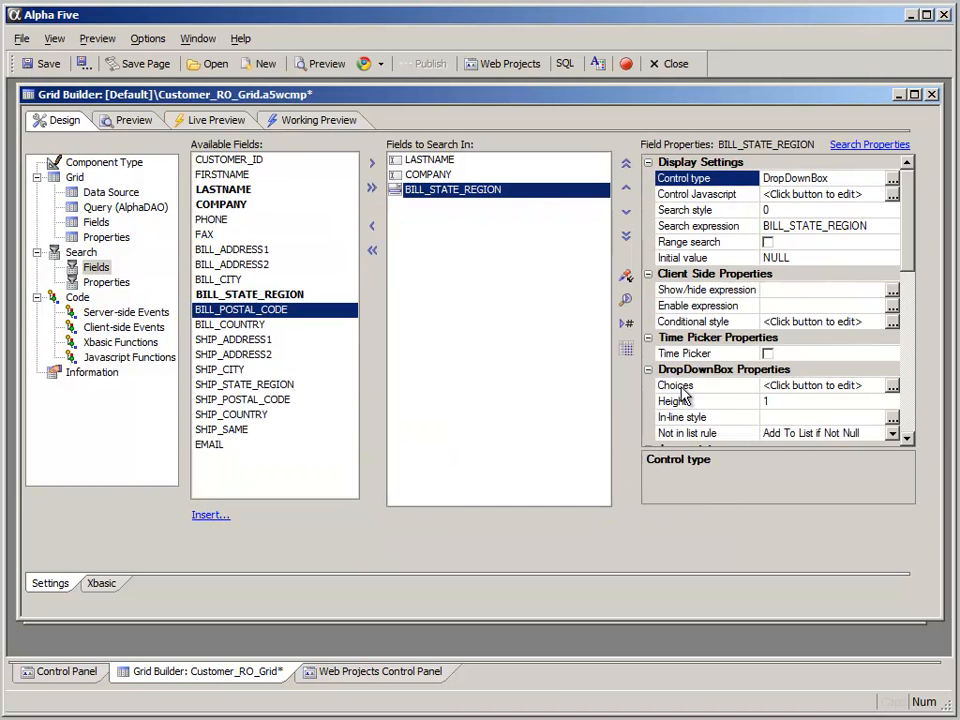
- Open the choices definition of the BILL_STATE_REGION drop-down and examine the pre-defined State names - state codes list and the Variable option
scroll(910, 260, "down", 4)
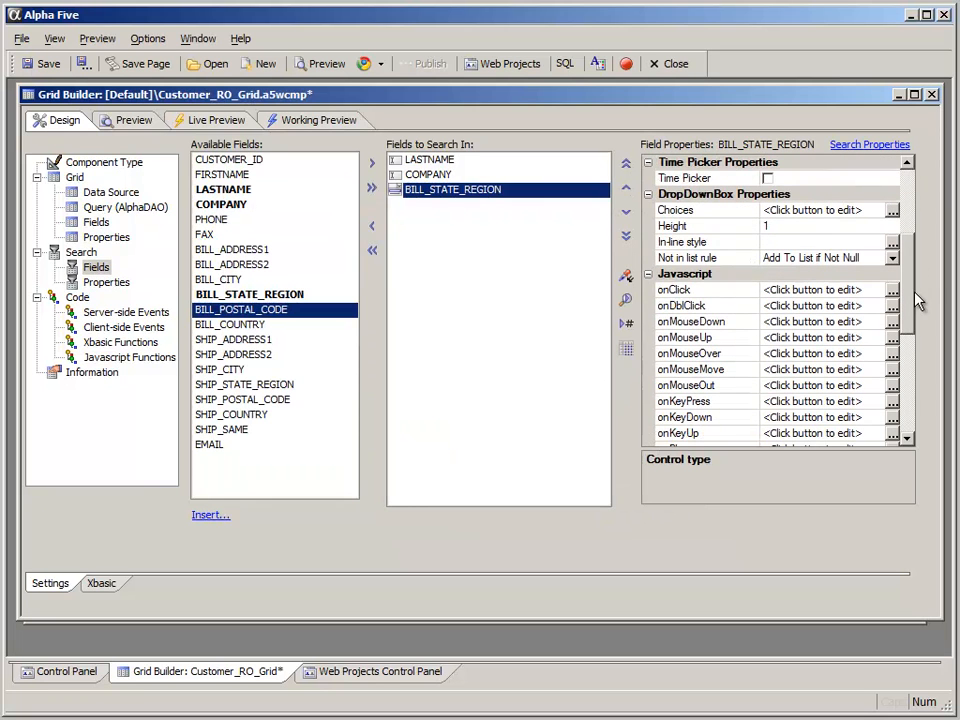
left_click(892, 213)
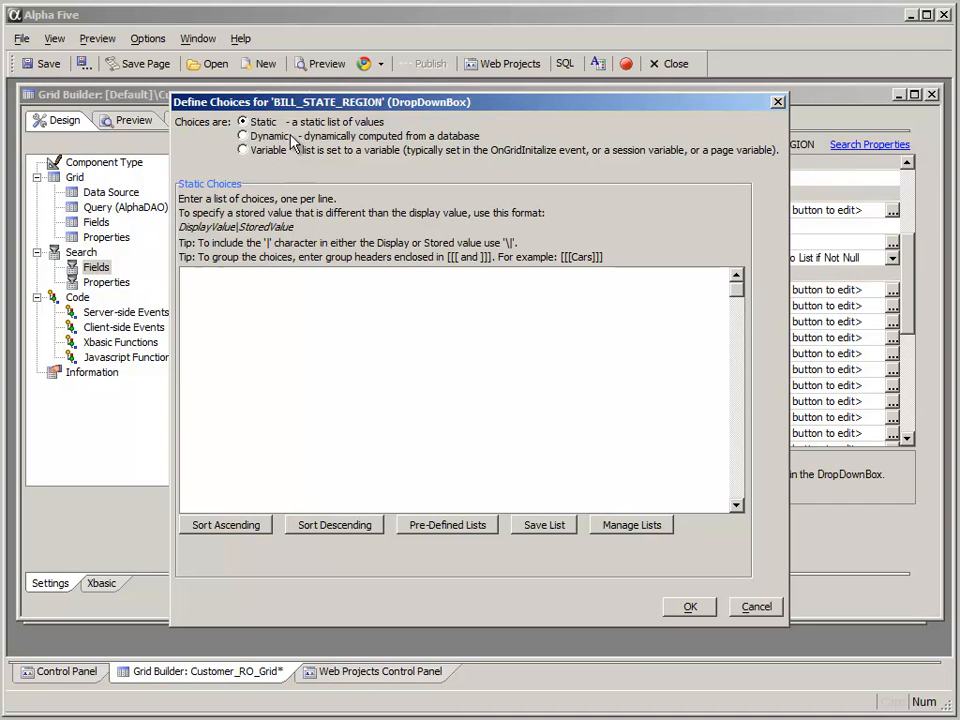
left_click(311, 309)
left_click(452, 533)
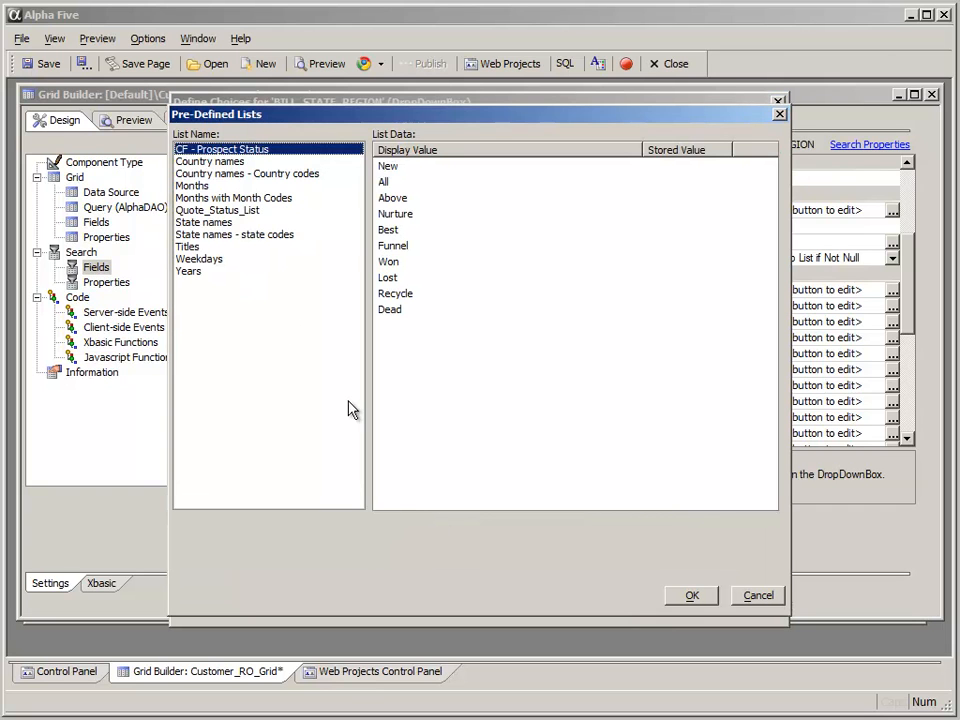
left_click(232, 234)
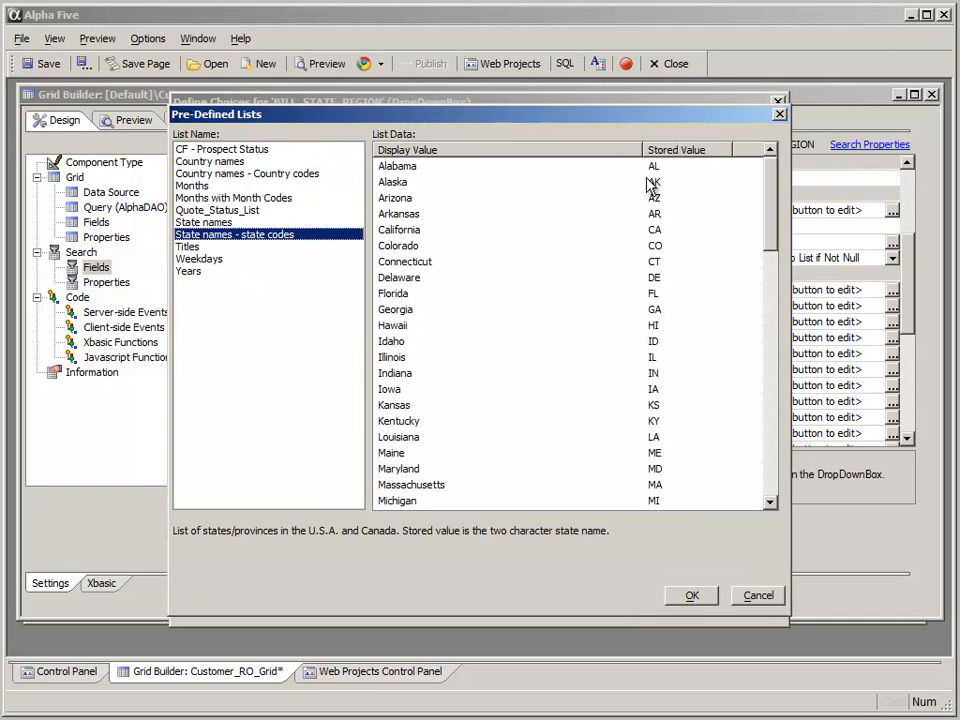
left_click(753, 605)
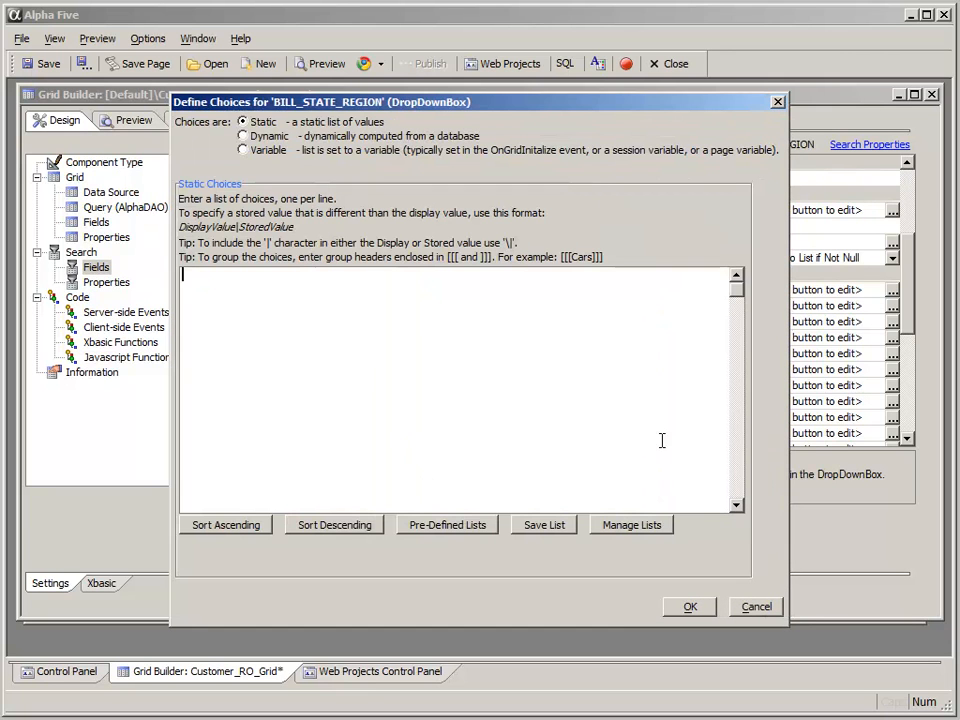
left_click(253, 151)
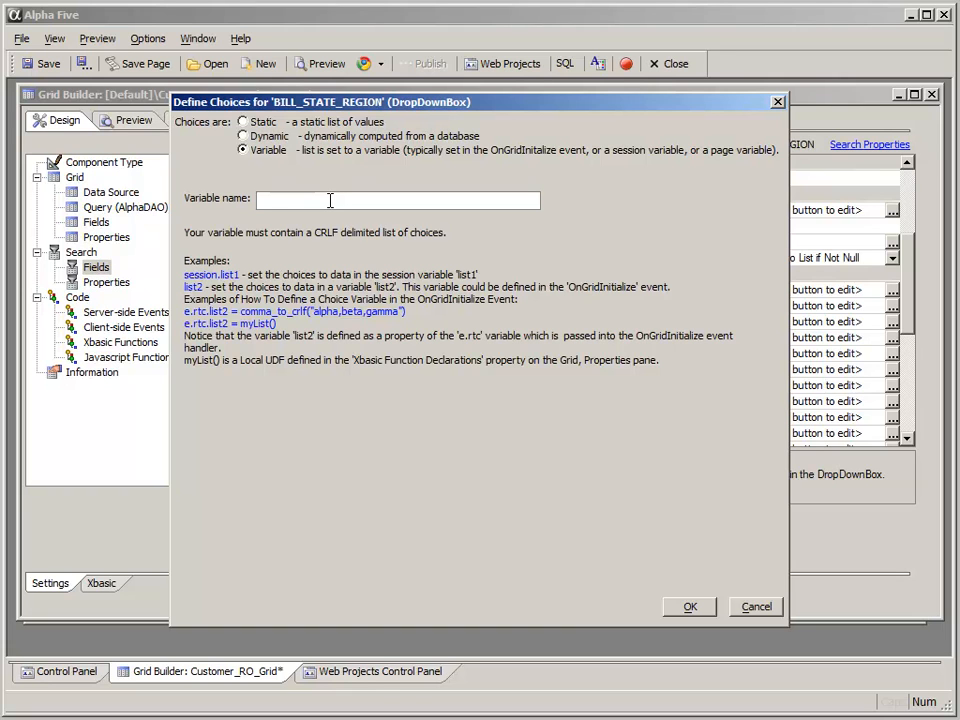
- Make the BILL_STATE_REGION choices dynamic, with AlphaDAO as data source type and AlphaSports as connection string
left_click(244, 136)
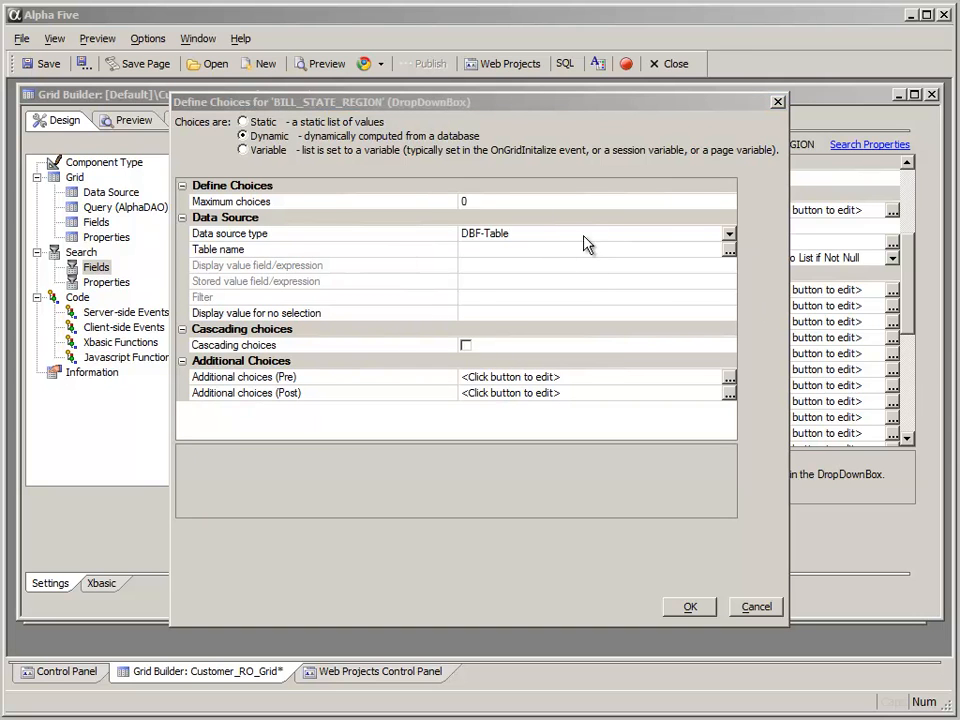
left_click(729, 236)
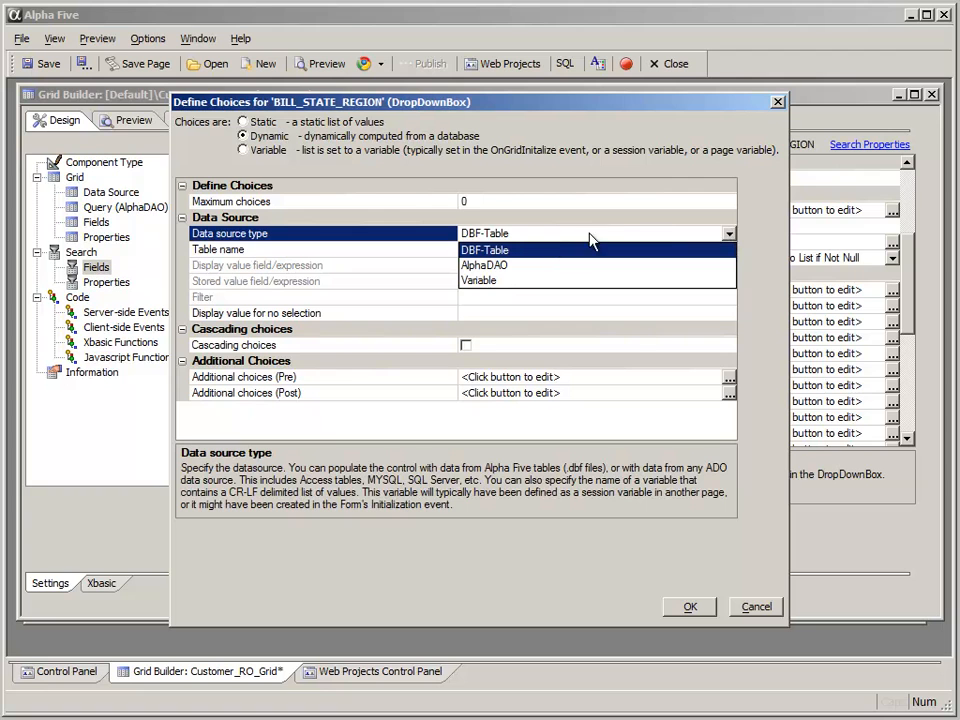
left_click(484, 265)
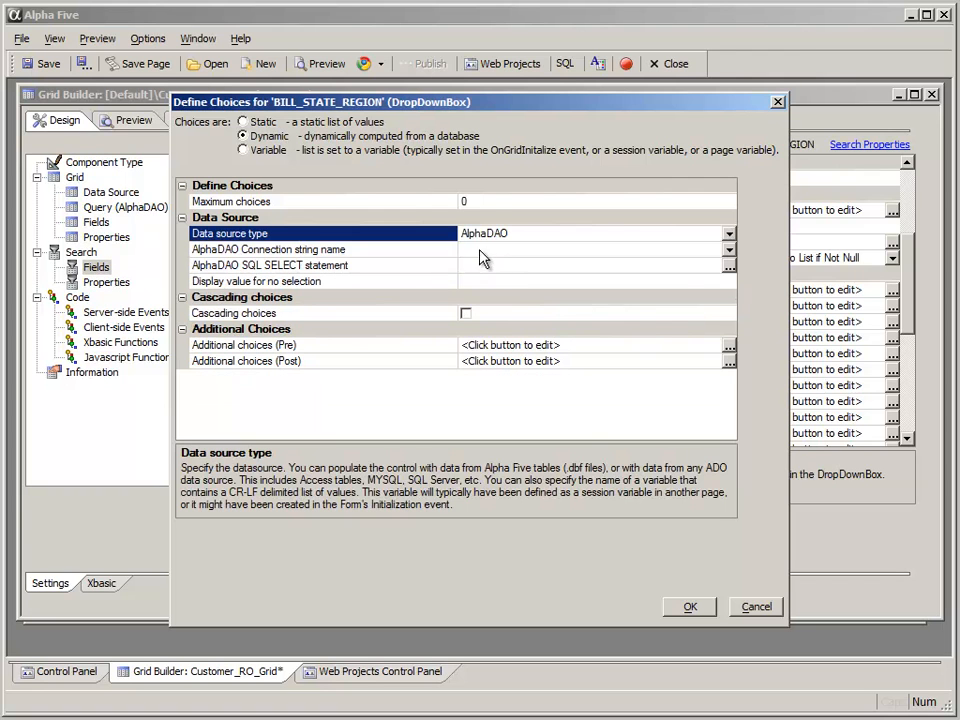
left_click(481, 251)
left_click(729, 249)
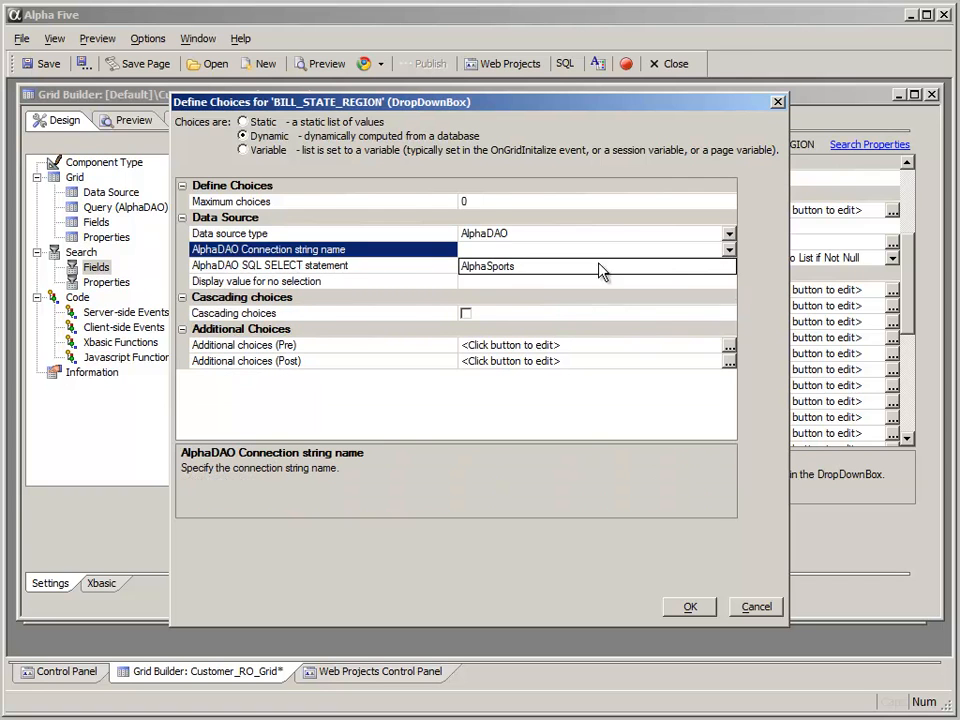
left_click(520, 267)
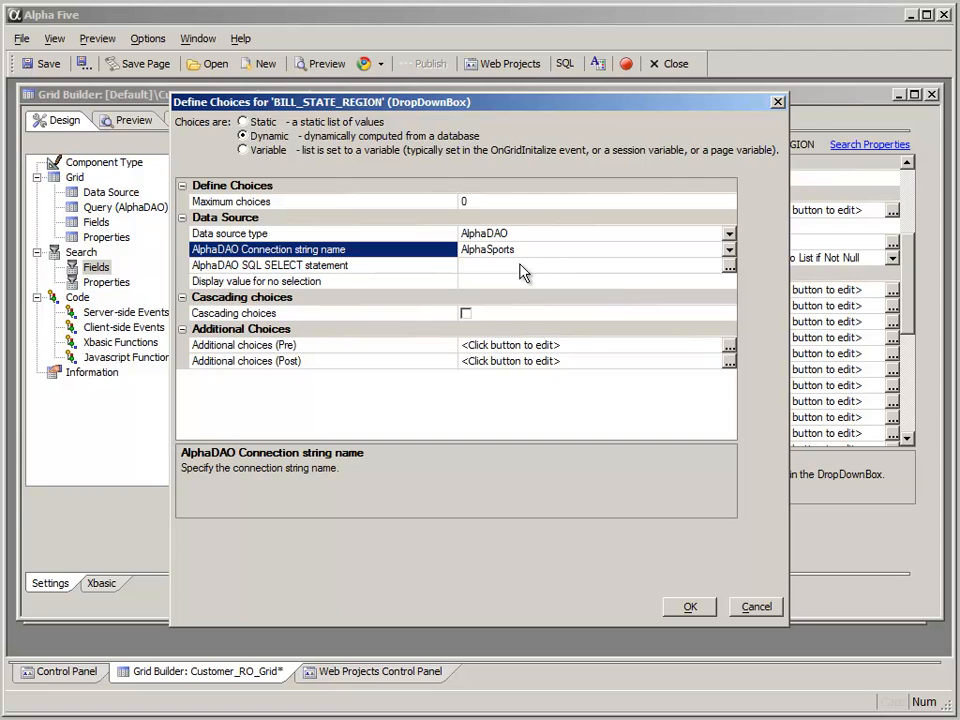
- Build the SQL SELECT statement for the choices from the Customer table with BILL_STATE_REGION as display field, storing the display value itself
left_click(524, 269)
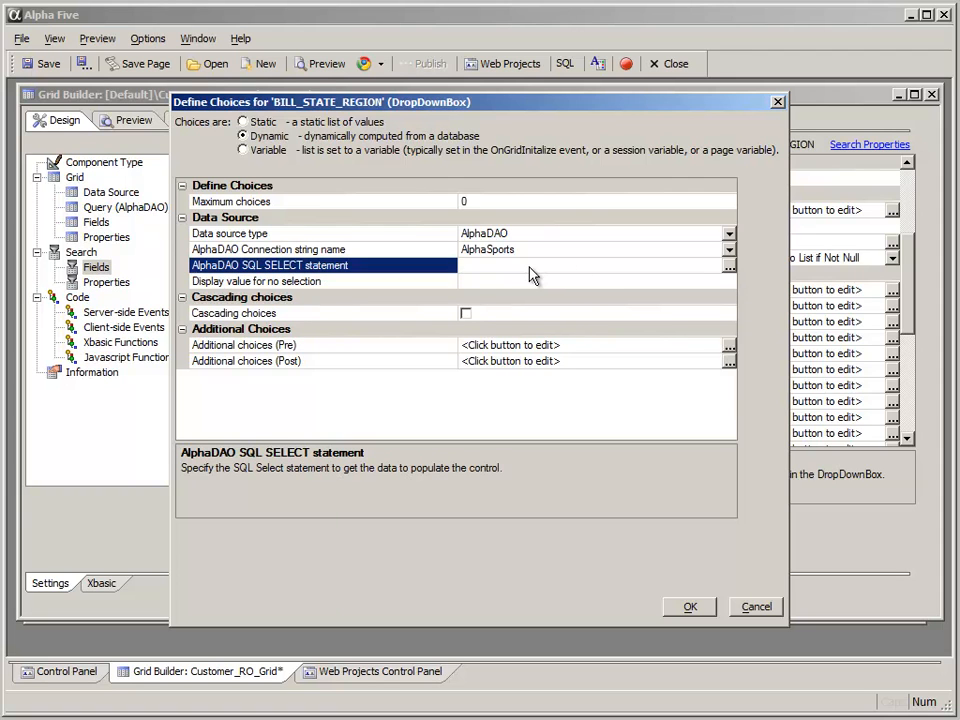
left_click(729, 266)
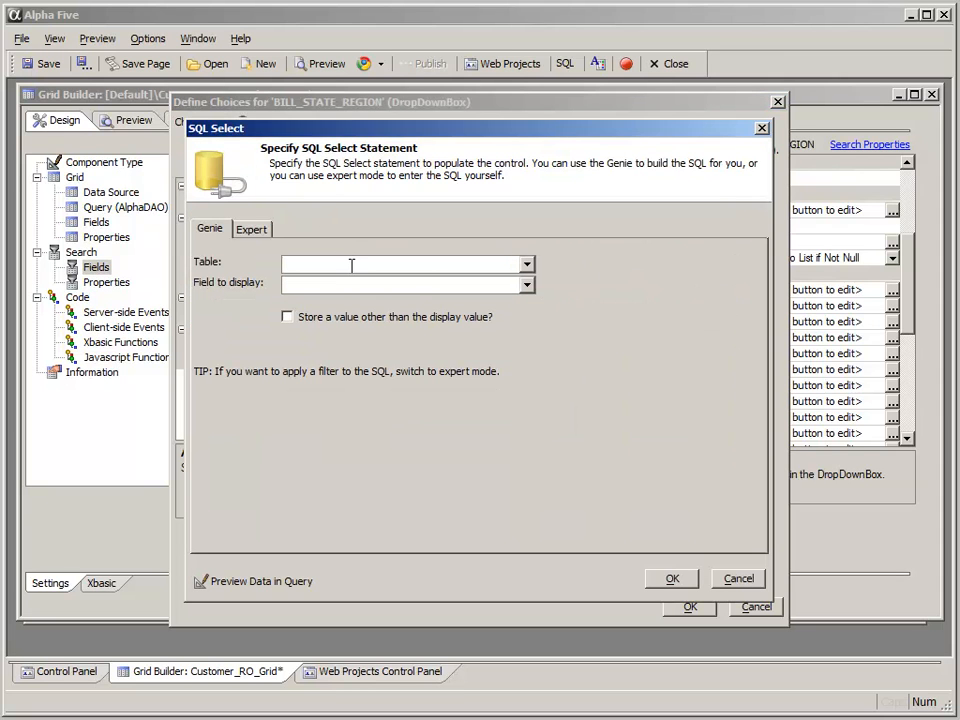
left_click(527, 264)
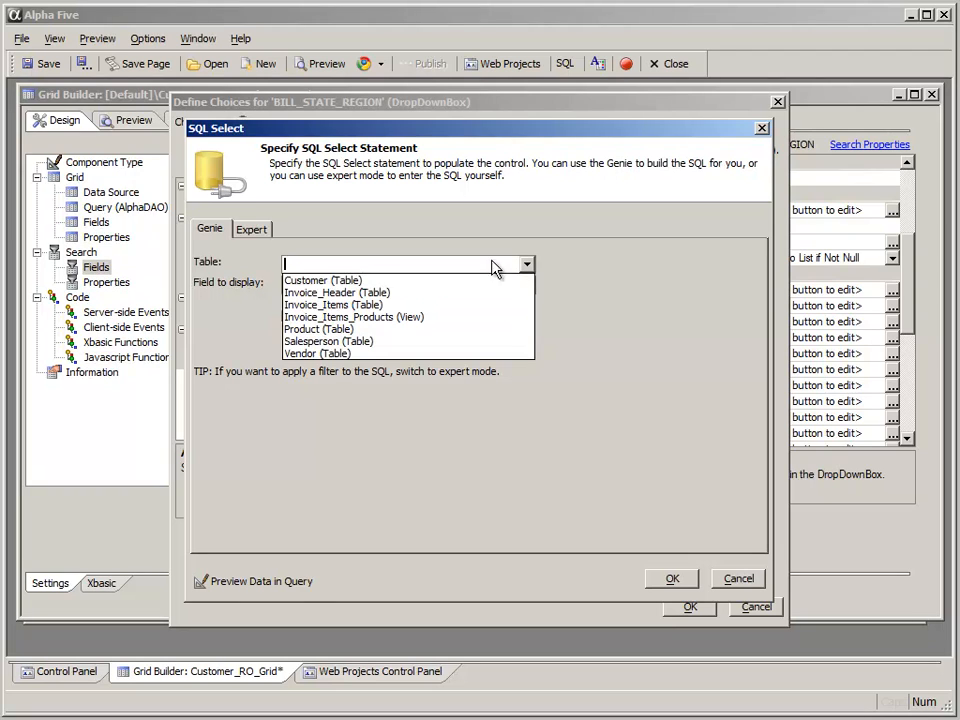
left_click(370, 280)
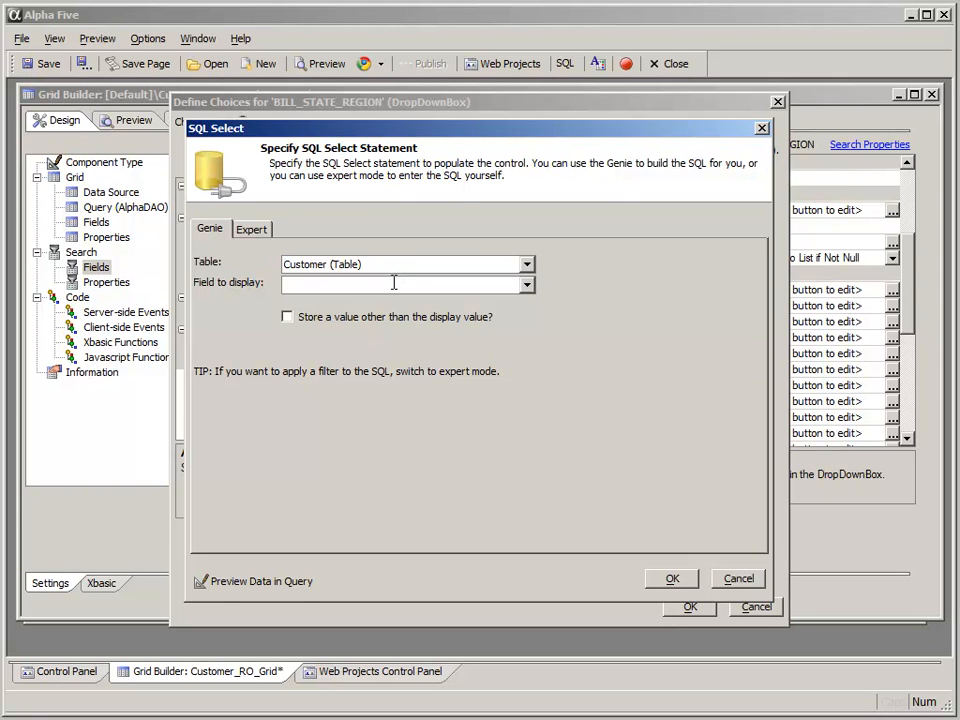
left_click(525, 286)
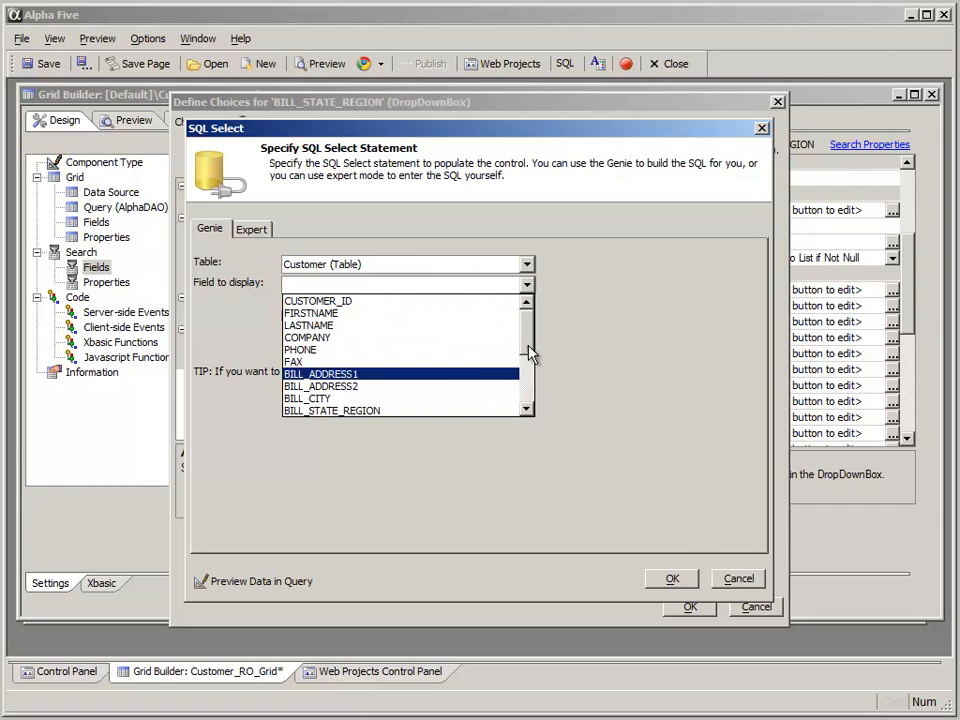
left_click_drag(525, 342, 524, 348)
left_click(388, 400)
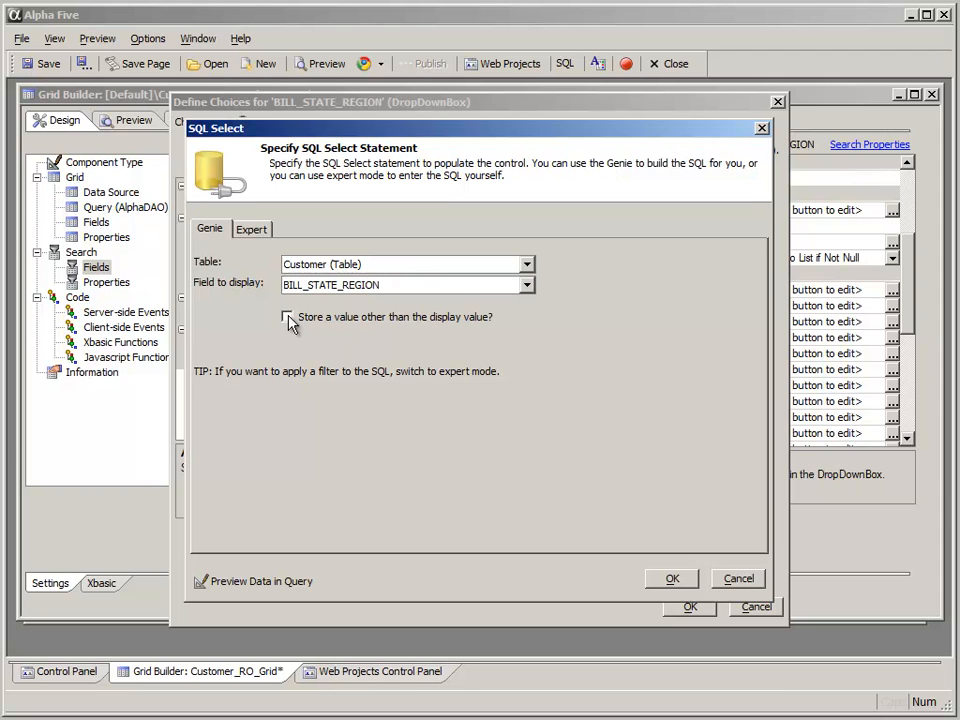
left_click(287, 317)
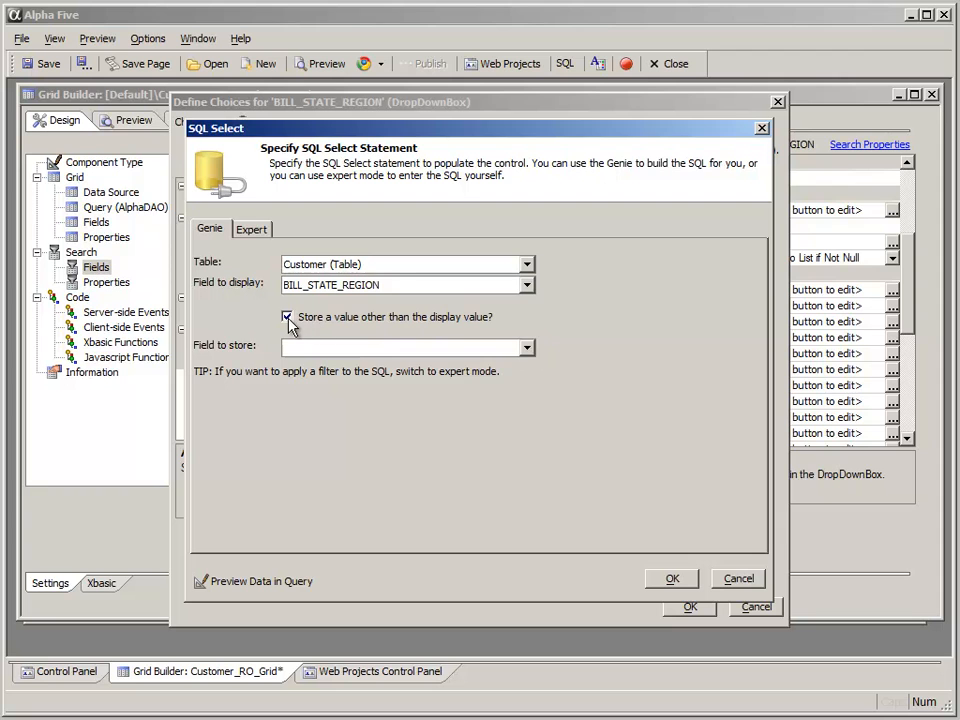
left_click(287, 318)
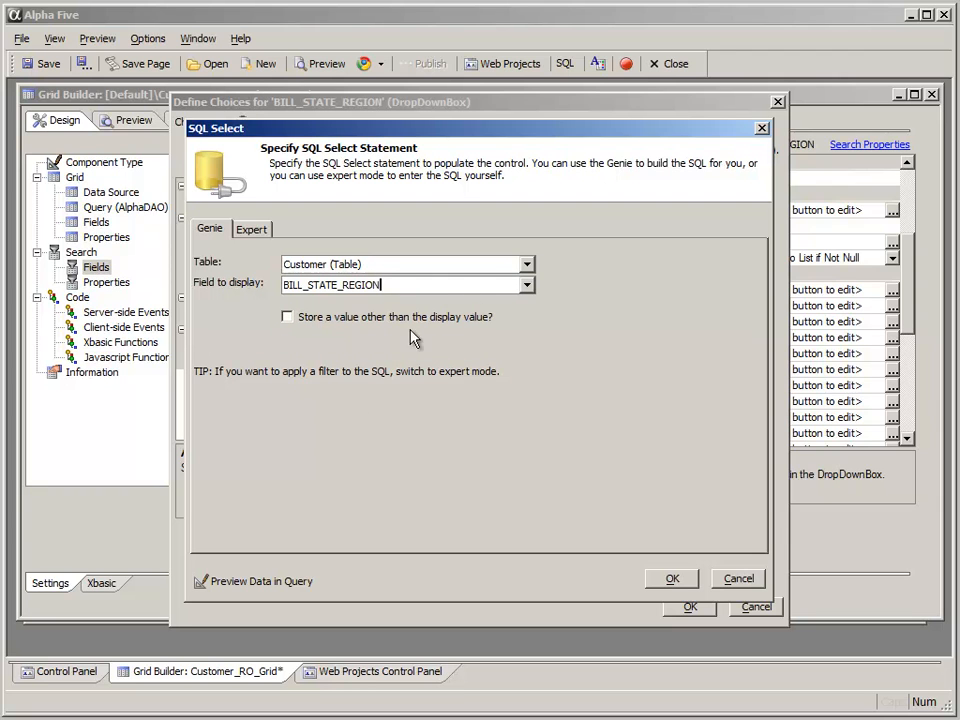
- Preview the data returned by the query and look through the whole list of state codes
left_click(262, 581)
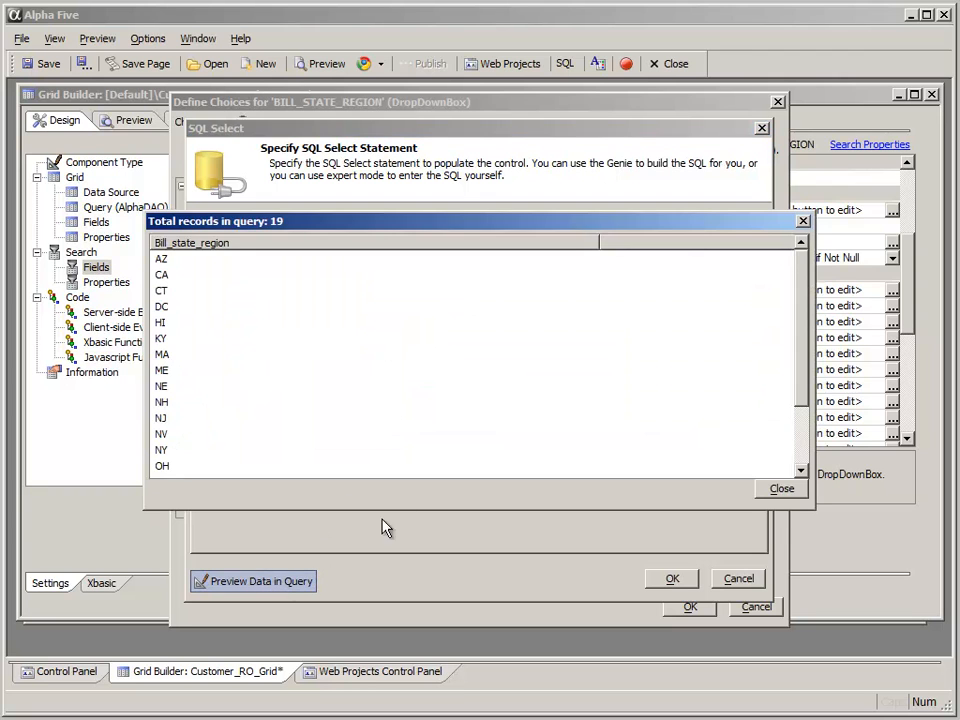
left_click_drag(800, 316, 801, 363)
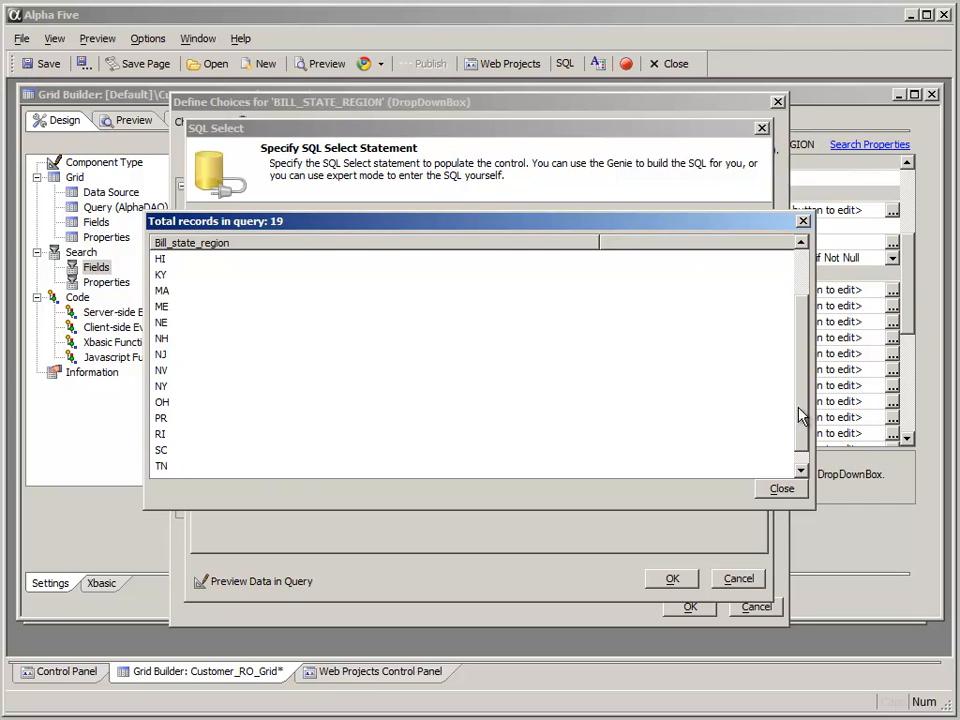
left_click_drag(799, 413, 805, 439)
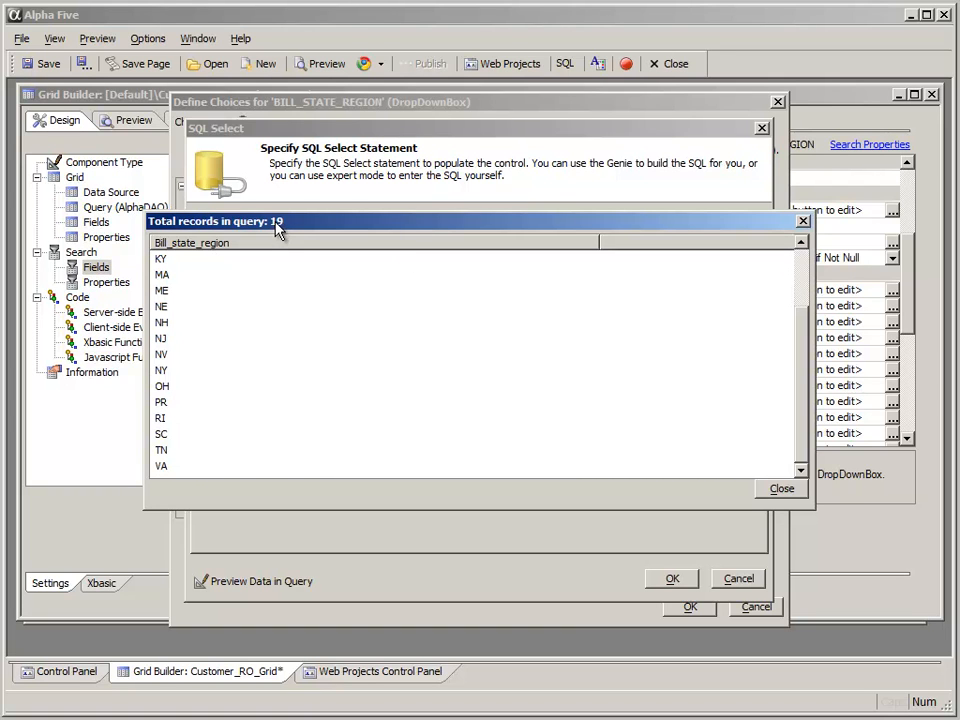
left_click_drag(279, 225, 295, 226)
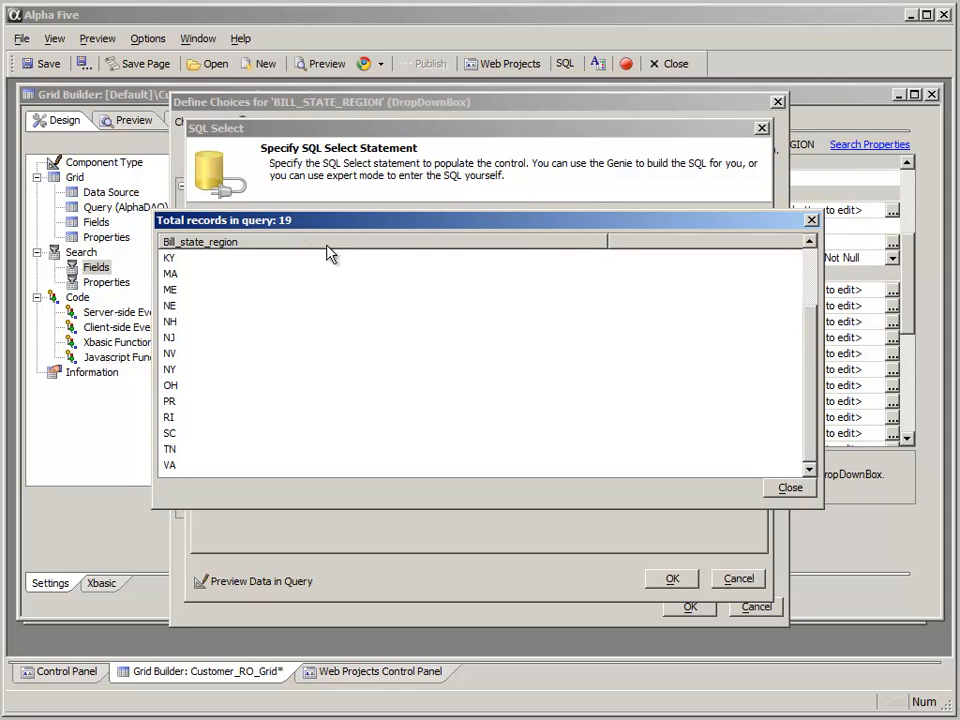
left_click(790, 490)
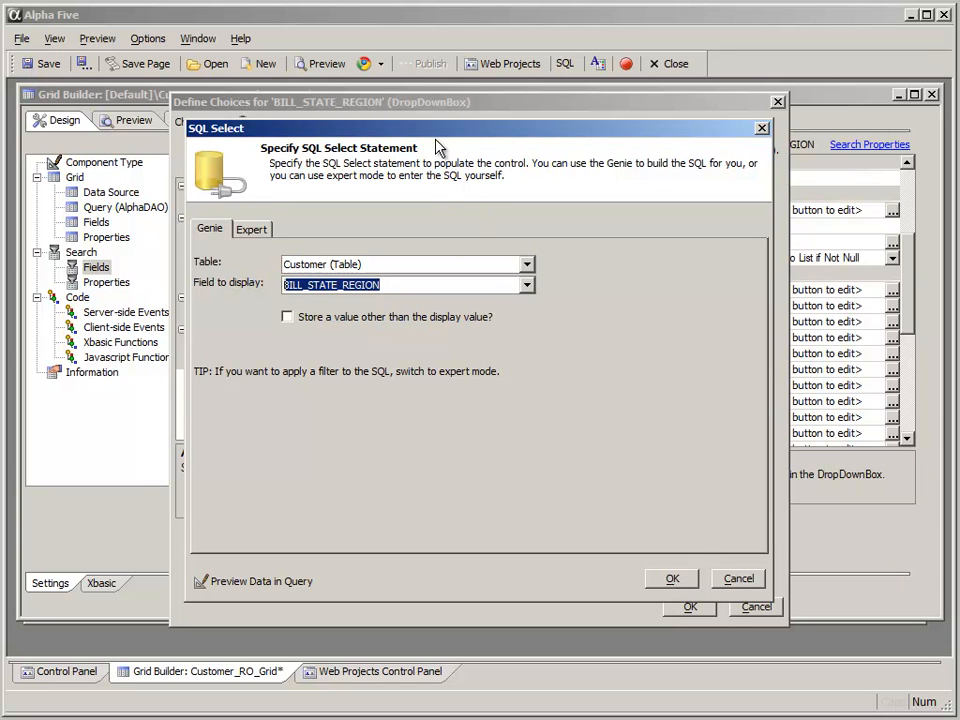
- Accept the SQL SELECT statement and the dynamic choices, and save the grid component
left_click_drag(428, 135, 410, 119)
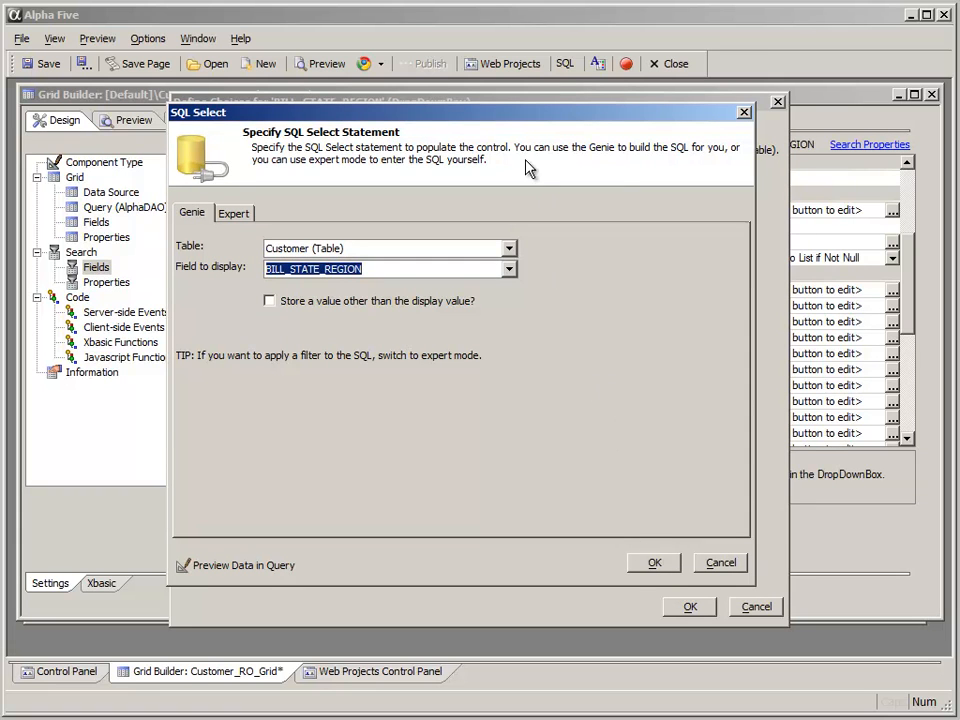
left_click(670, 566)
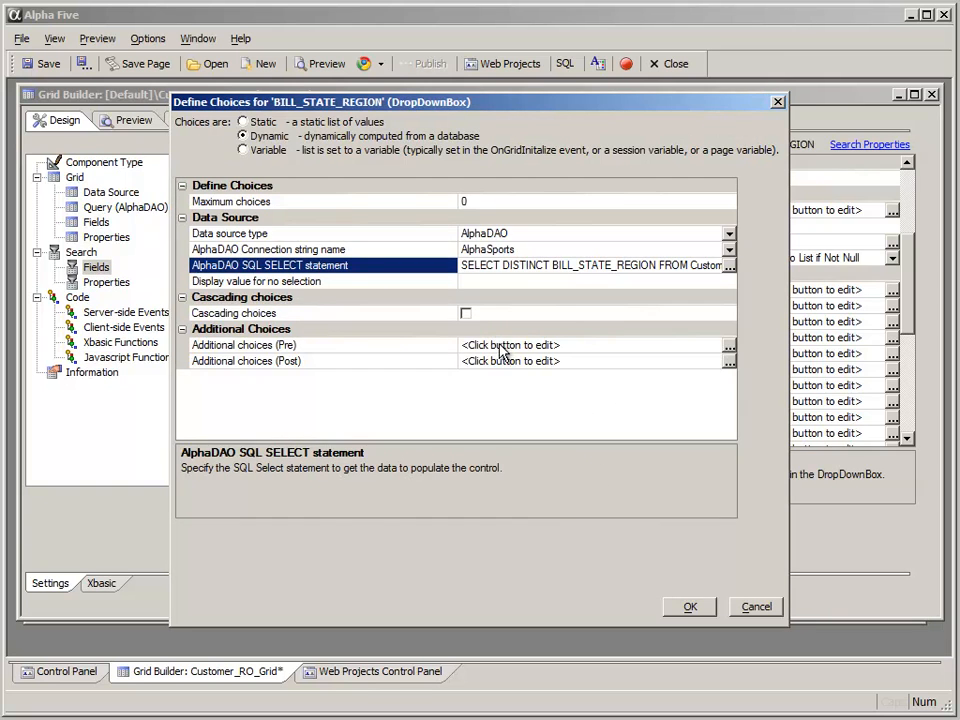
left_click(690, 607)
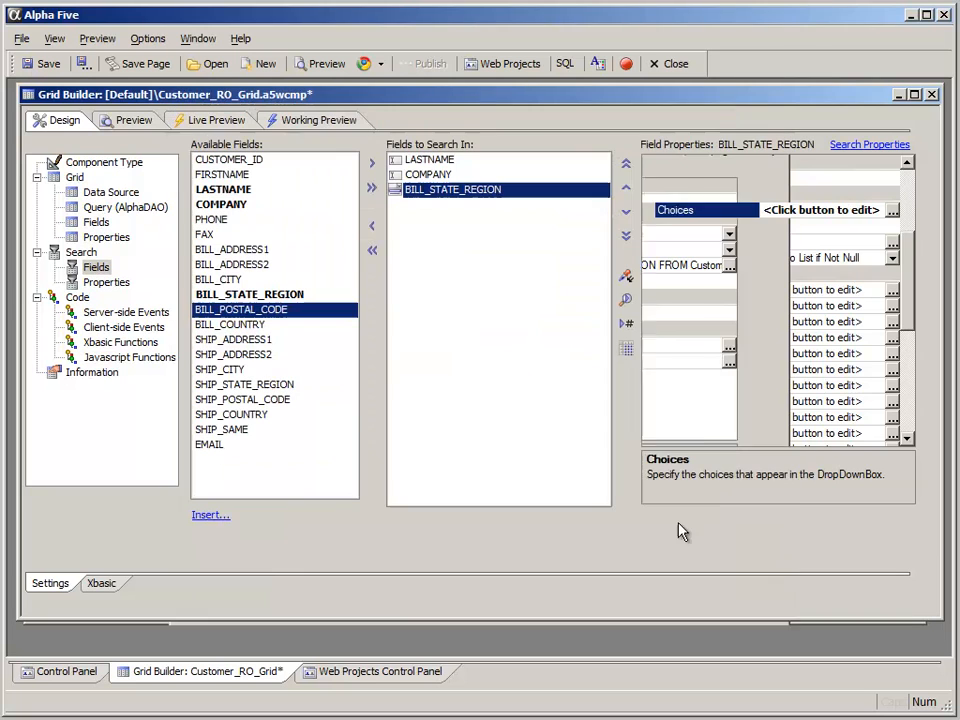
left_click(48, 64)
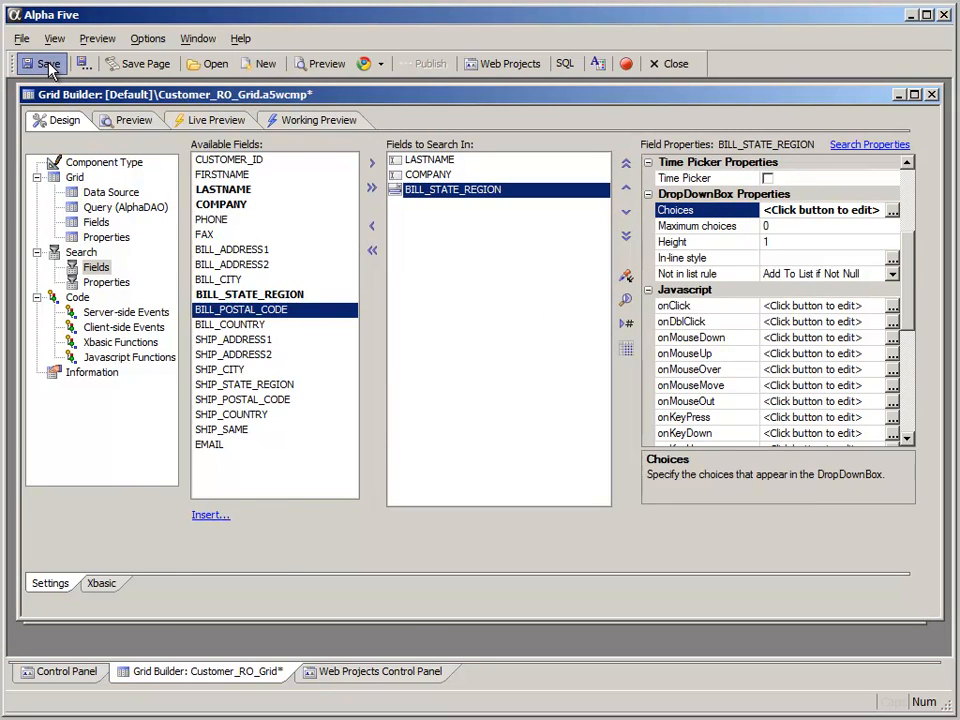
- Test the Search part in the working preview by searching for customers with Bill State Region CT
left_click(298, 120)
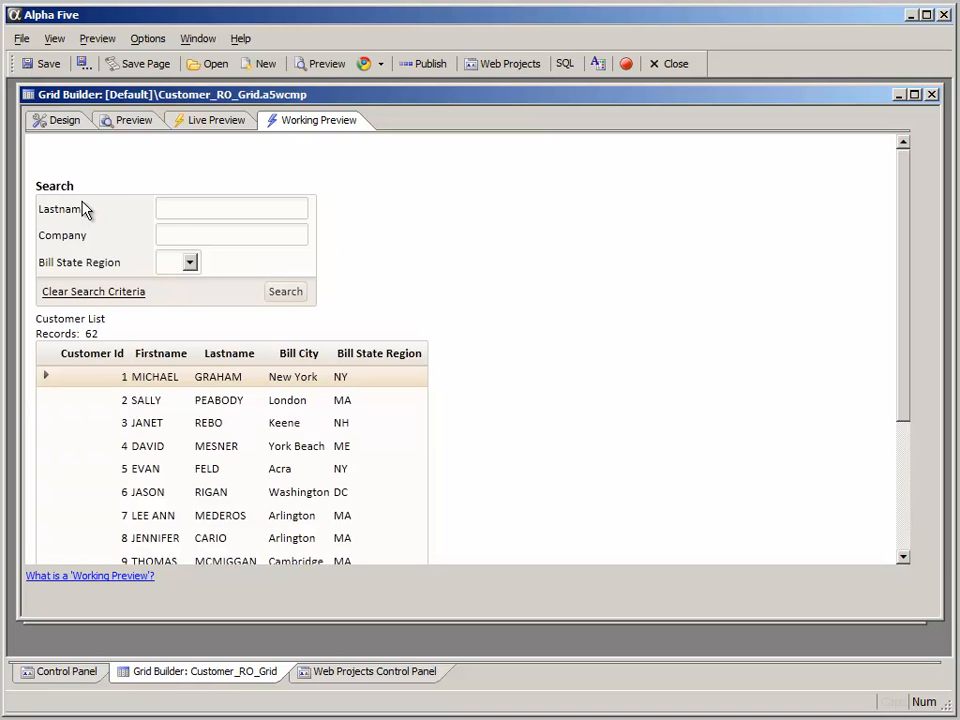
left_click(190, 263)
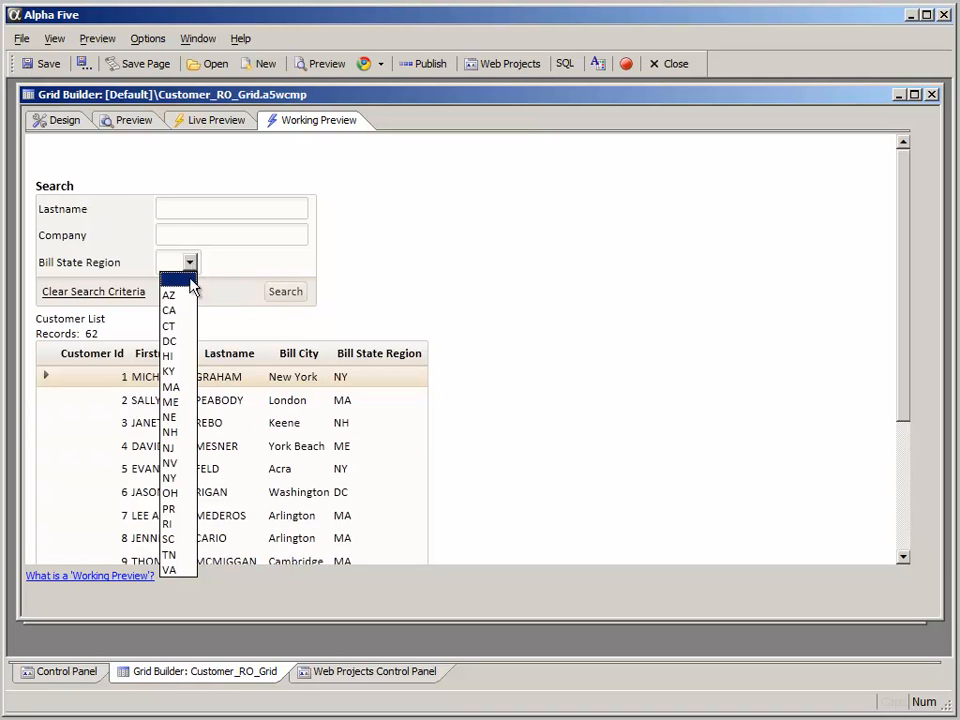
left_click(186, 327)
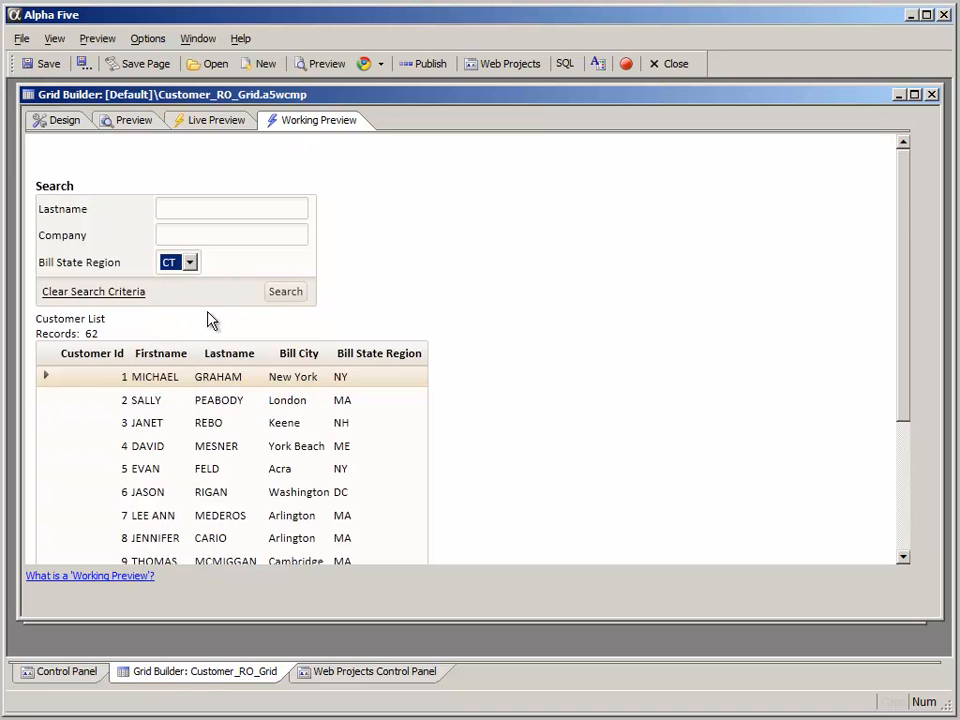
left_click(272, 300)
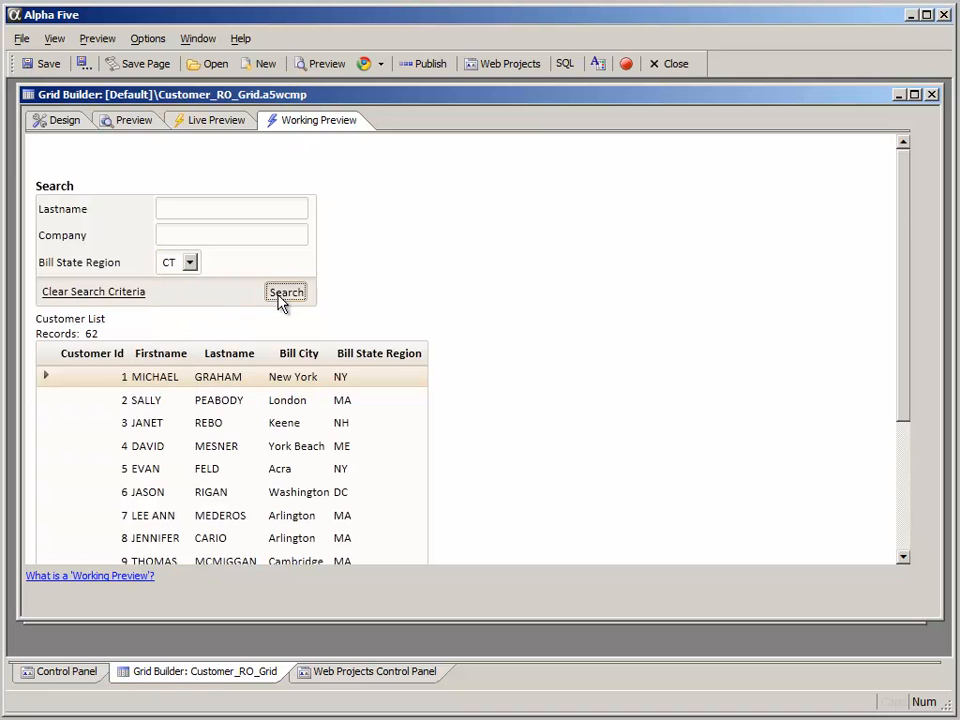
- Repeat the customer search with Bill State Region set to MA and again with NY
left_click(195, 266)
left_click(188, 389)
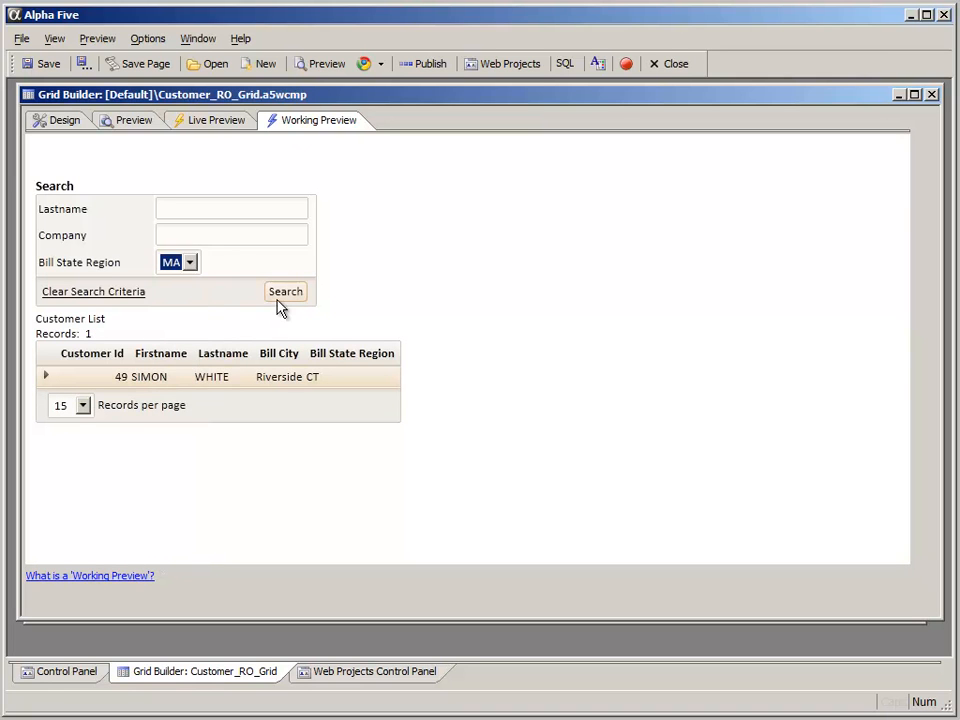
left_click(286, 293)
left_click(191, 264)
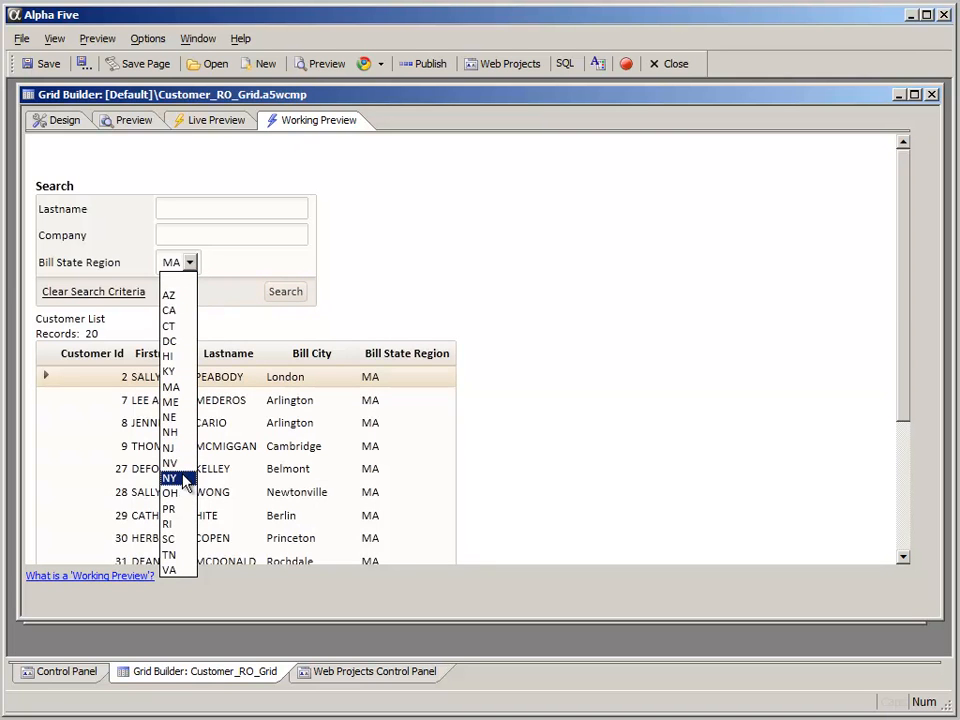
left_click(185, 479)
left_click(280, 298)
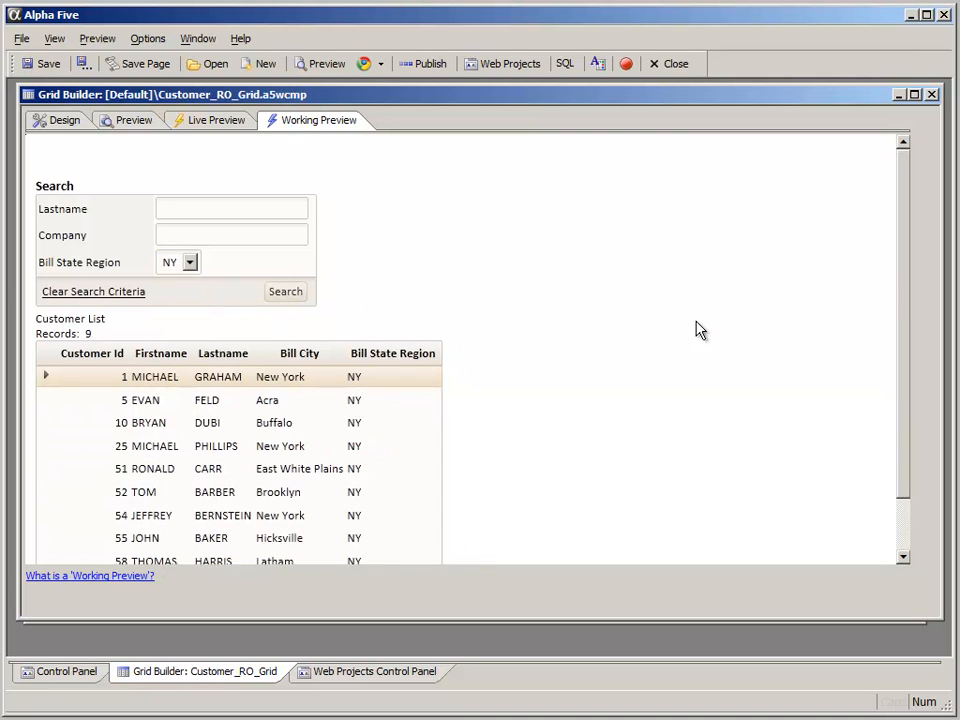
- Return to the design's grid properties, search them for "search", and go to the Has Quick Search property
mouse_move(900, 305)
left_mouse_down()
mouse_move(903, 342)
mouse_move(907, 295)
left_mouse_up()
left_click(64, 121)
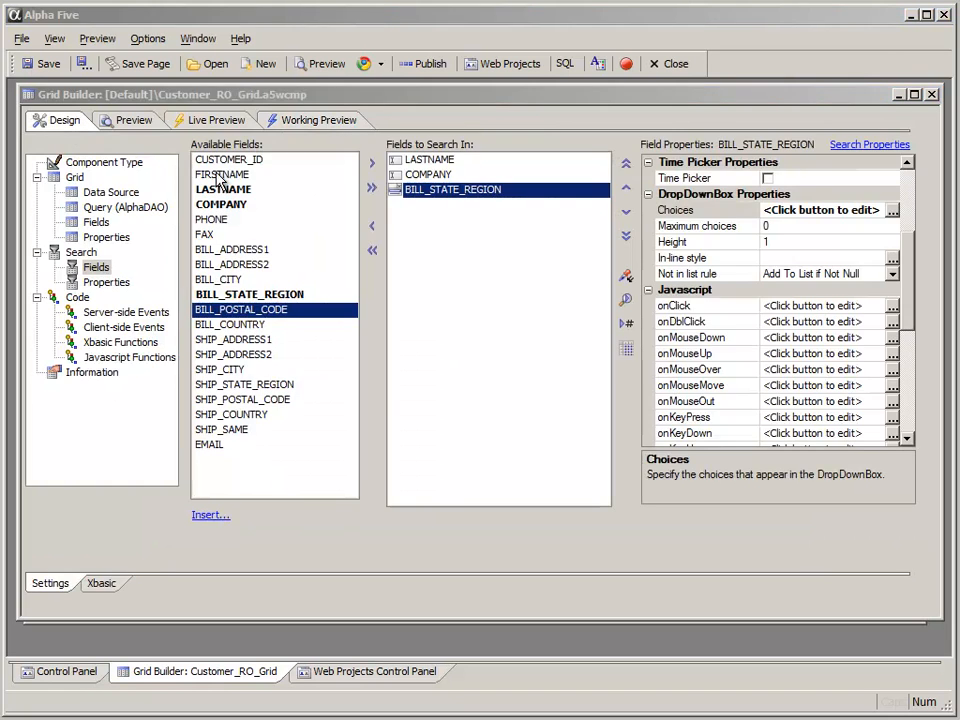
left_click(107, 238)
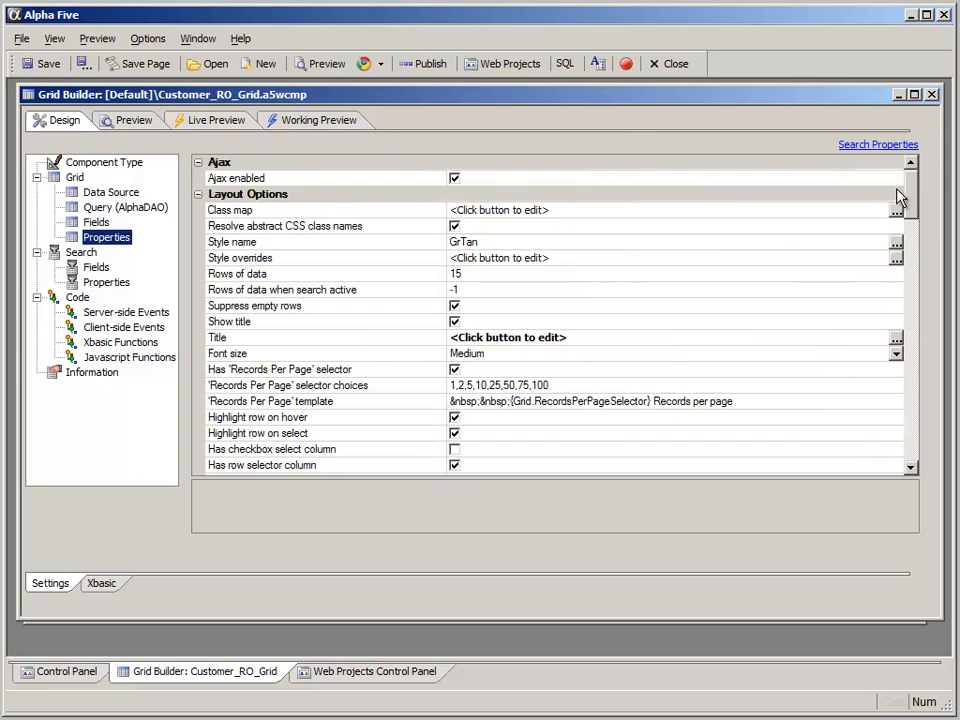
left_click_drag(911, 204, 912, 220)
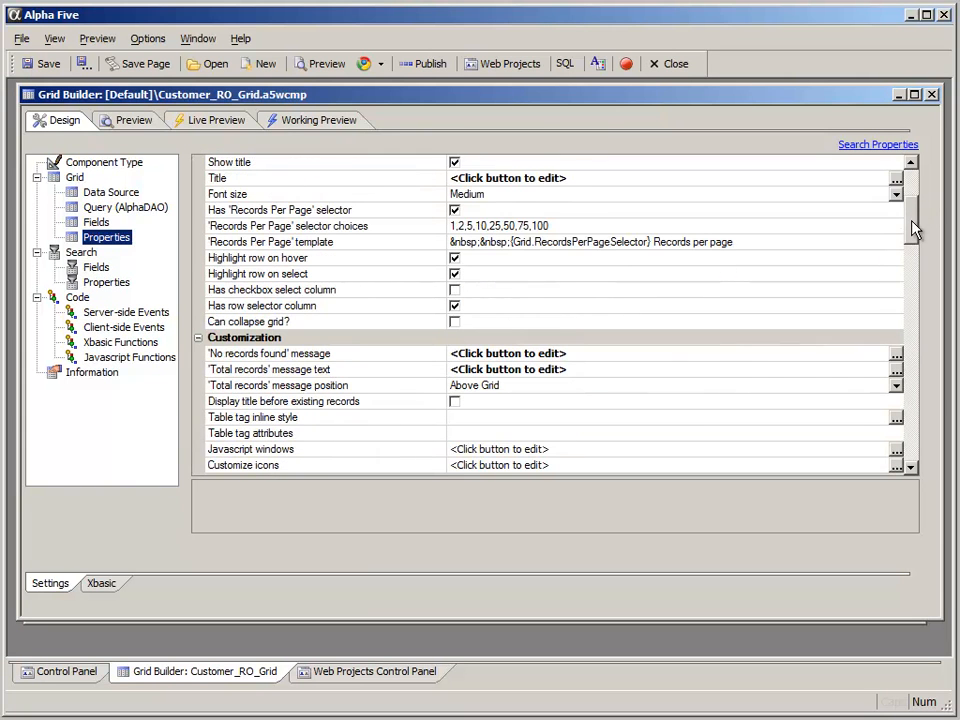
left_click(866, 148)
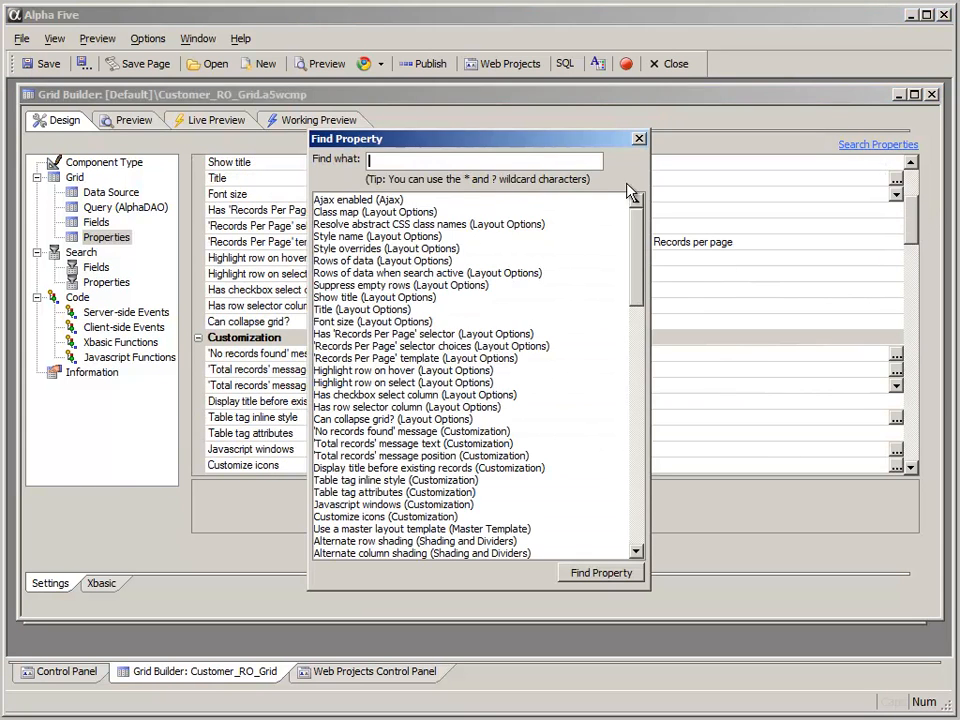
type("search")
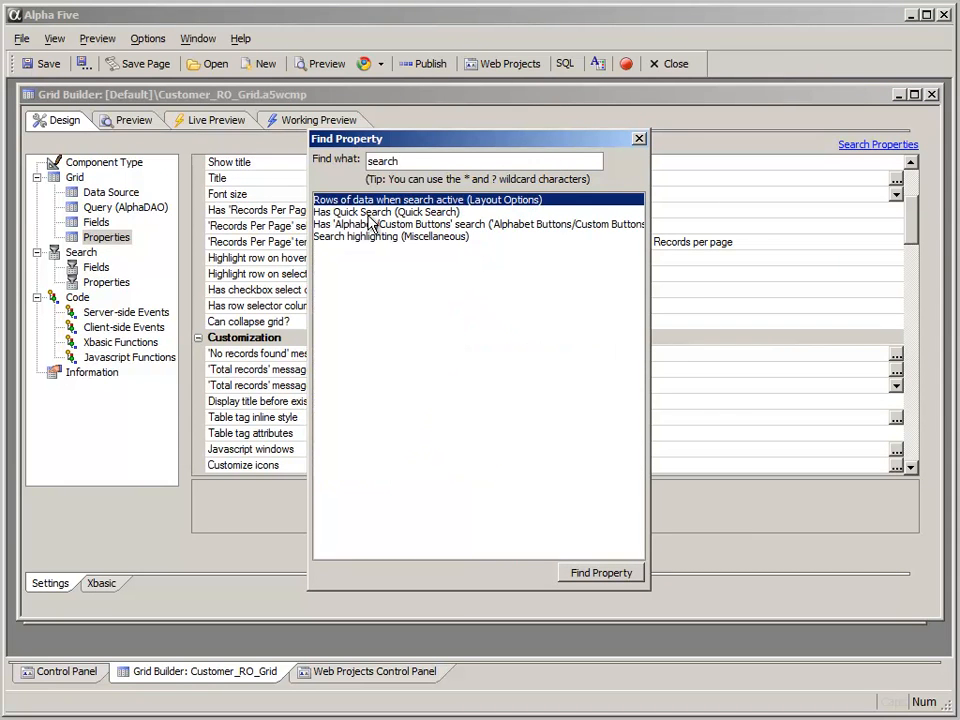
left_click(369, 213)
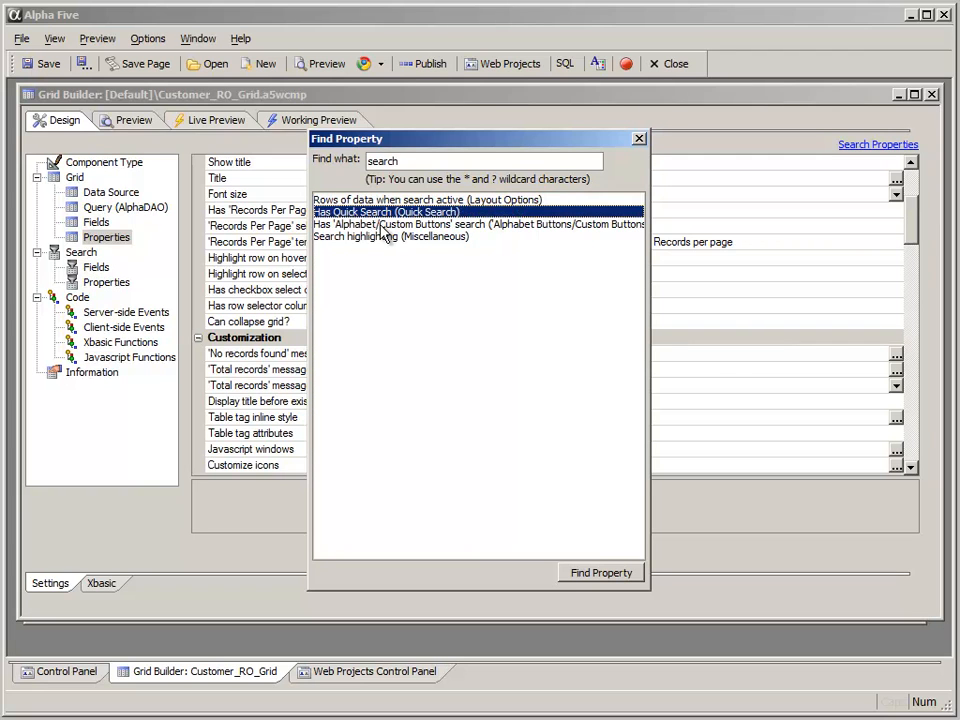
left_click(382, 225)
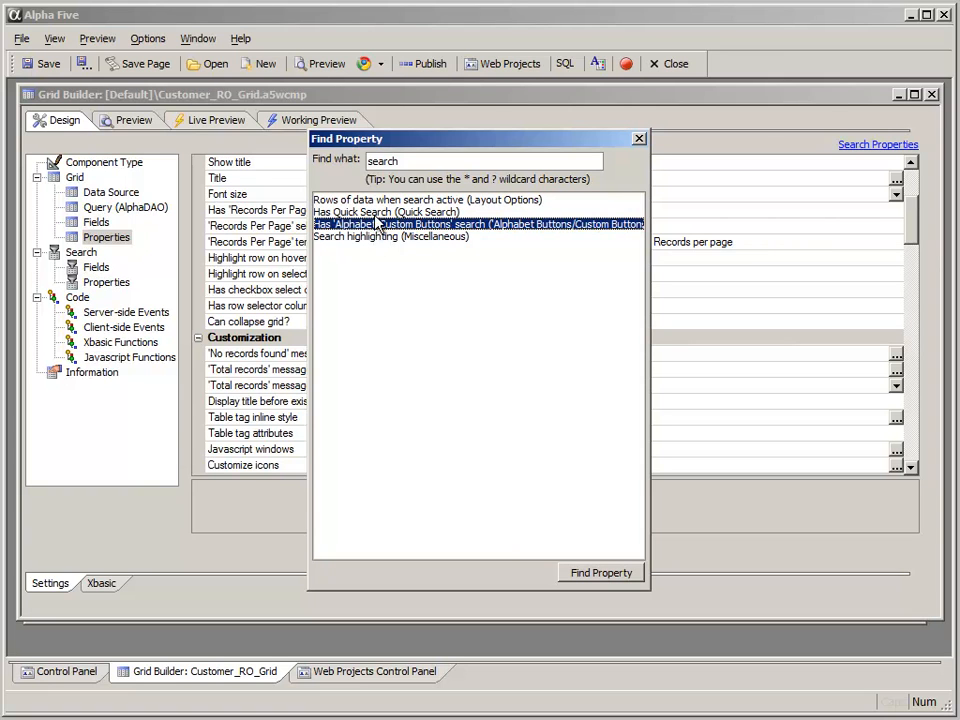
left_click(386, 212)
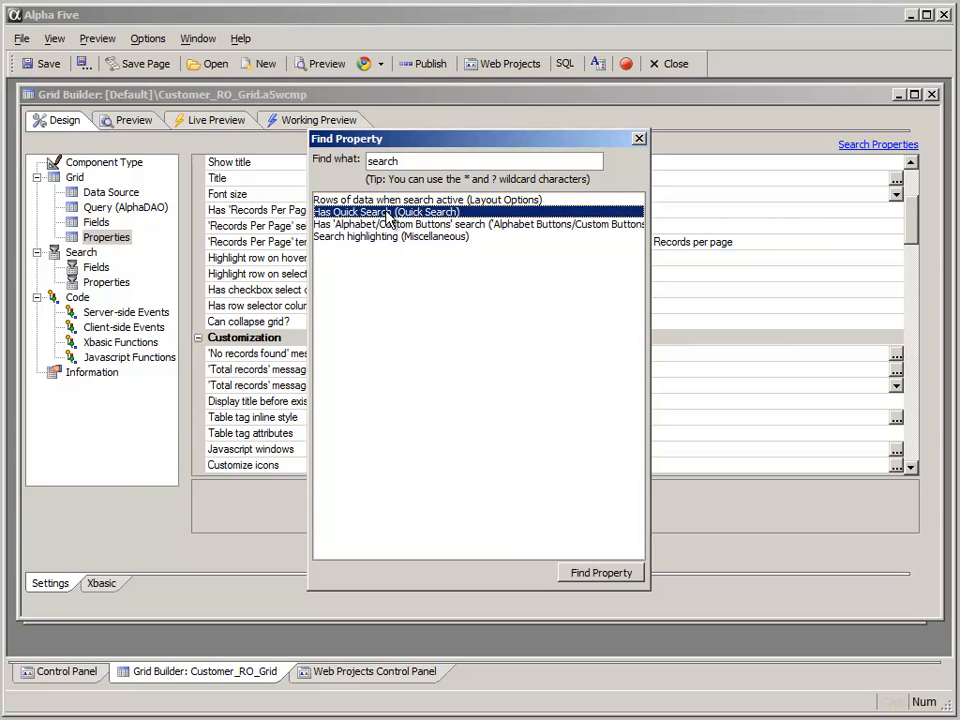
left_click(601, 575)
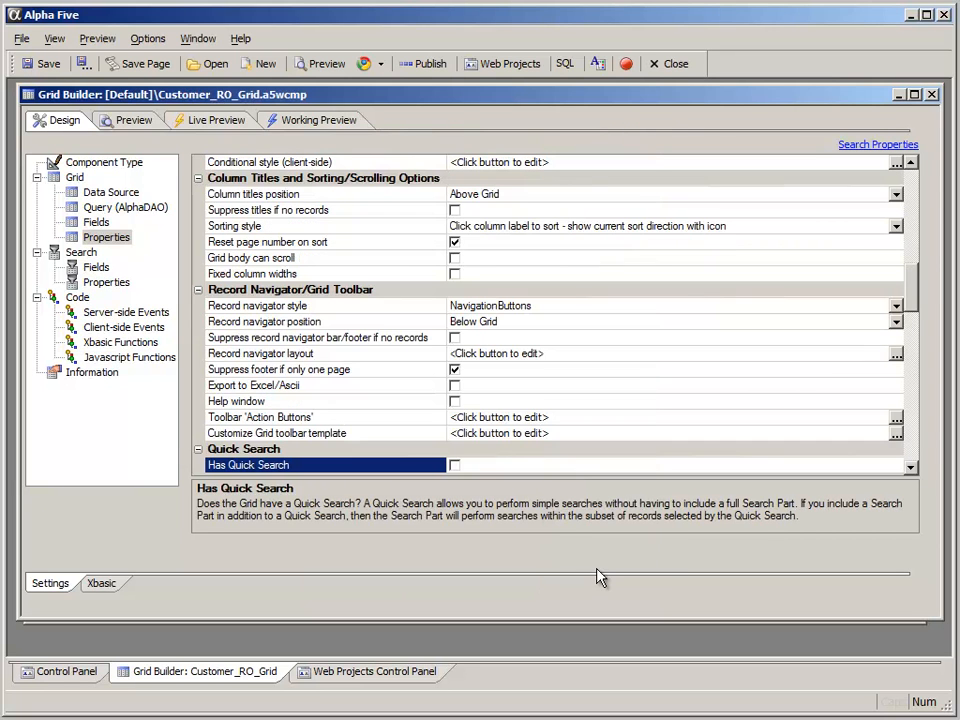
- Enable Quick Search for the grid and review its Position and Alignment settings
scroll(920, 322, "down", 3)
scroll(920, 322, "down", 2)
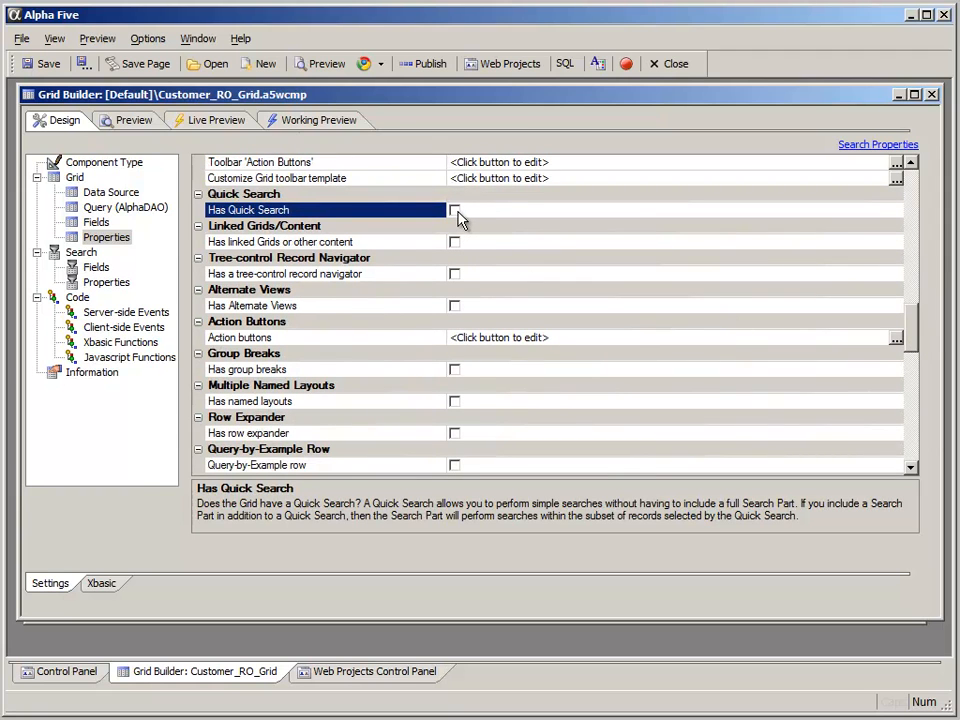
left_click(455, 213)
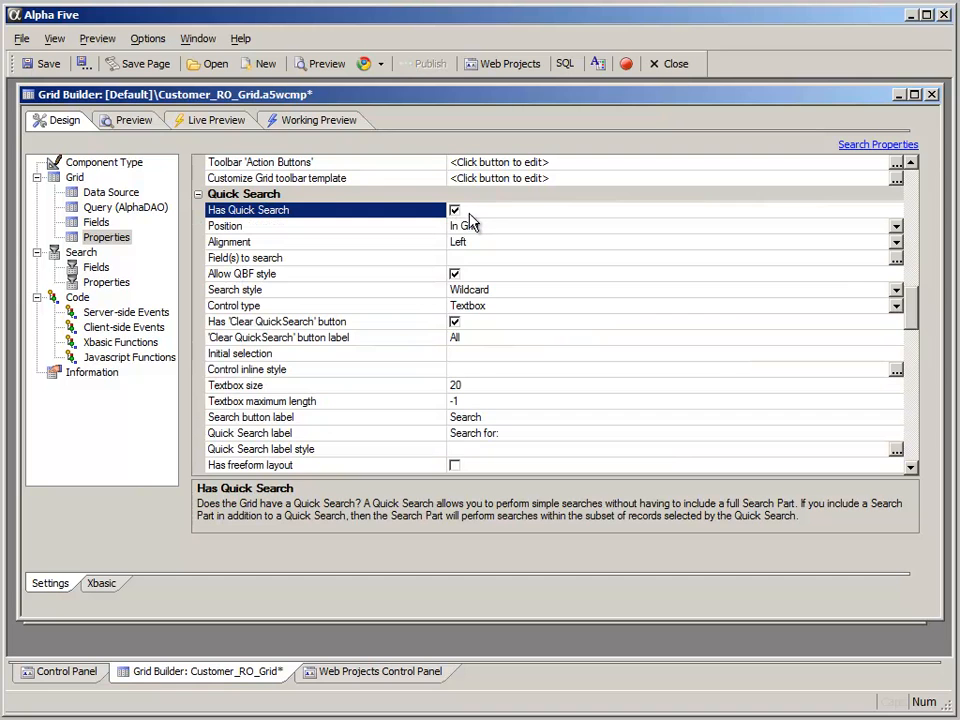
mouse_move(911, 300)
left_mouse_down()
mouse_move(917, 310)
mouse_move(916, 300)
left_mouse_up()
left_click(507, 228)
left_click(896, 226)
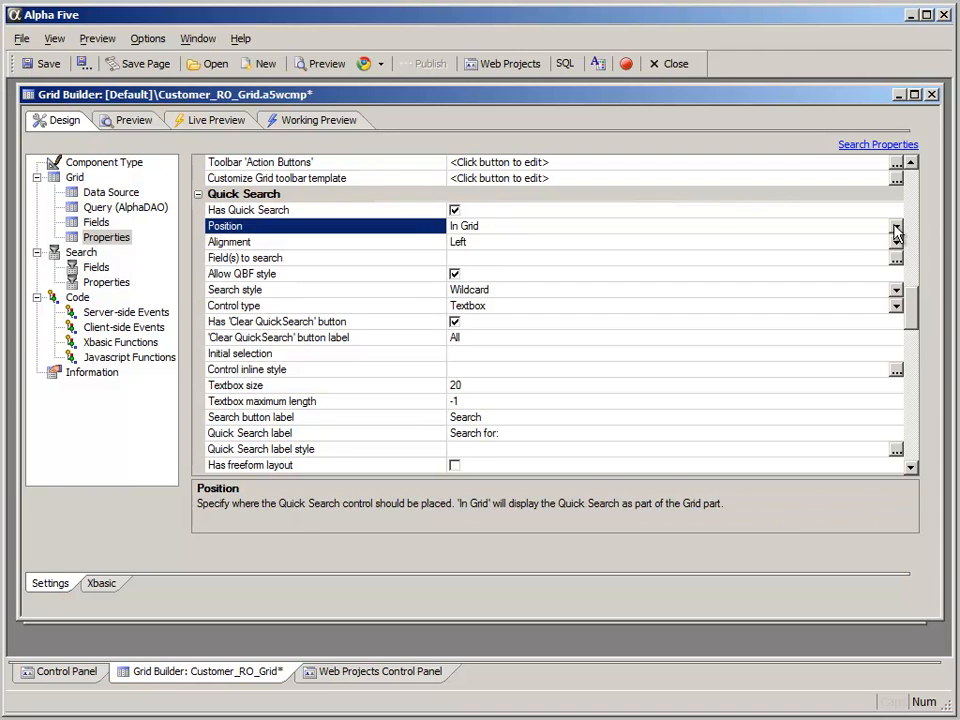
left_click(552, 243)
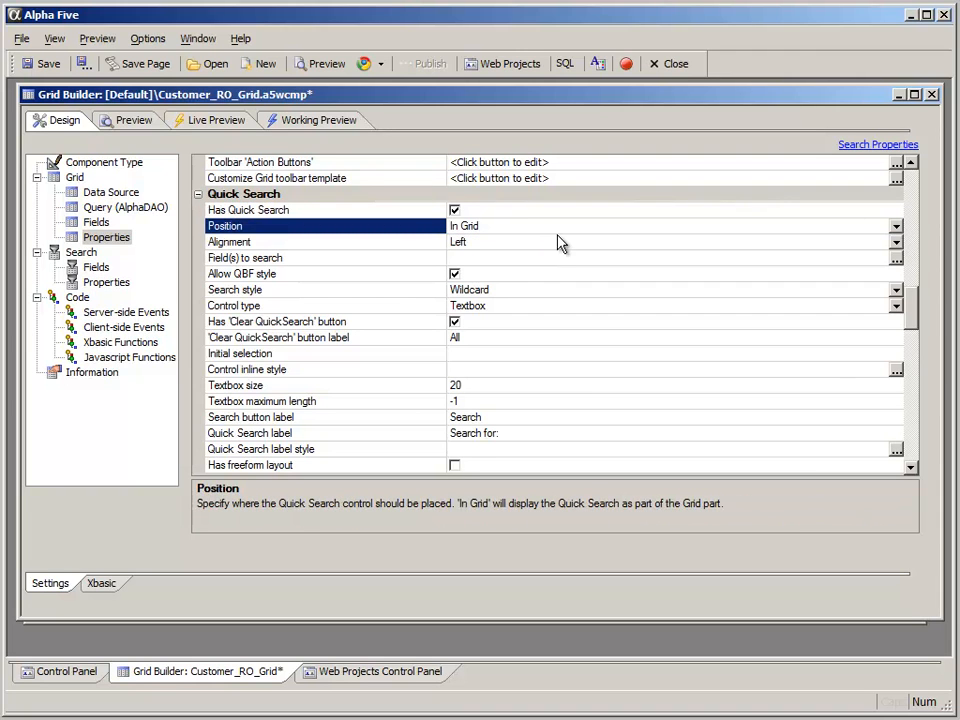
left_click(490, 243)
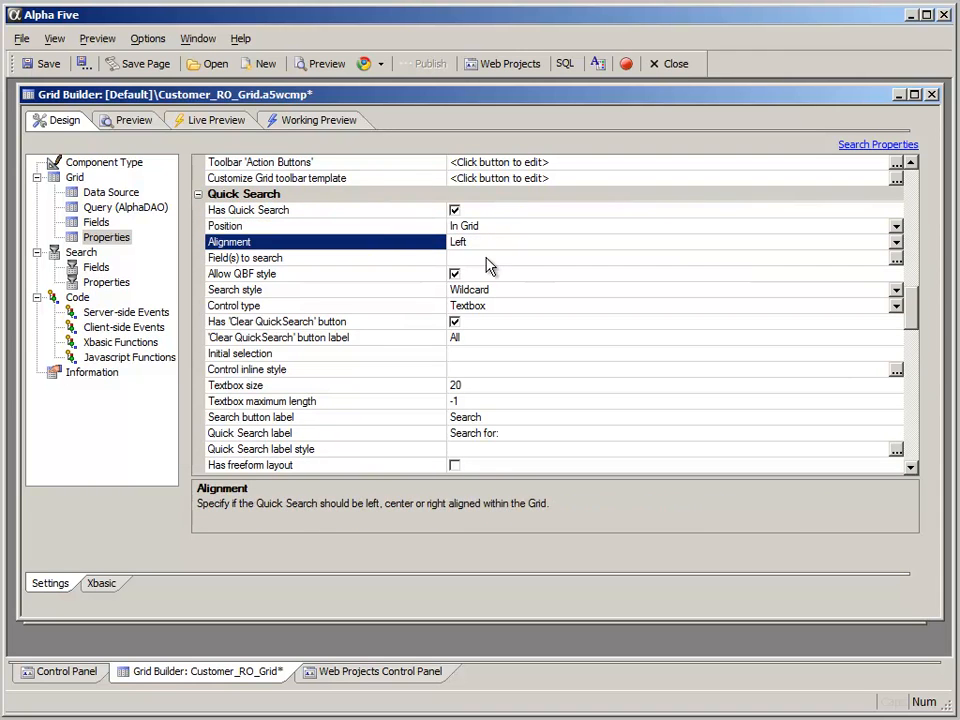
- Set the Quick Search to search multiple fields: LASTNAME, BILL_CITY and BILL_STATE_REGION
left_click(492, 258)
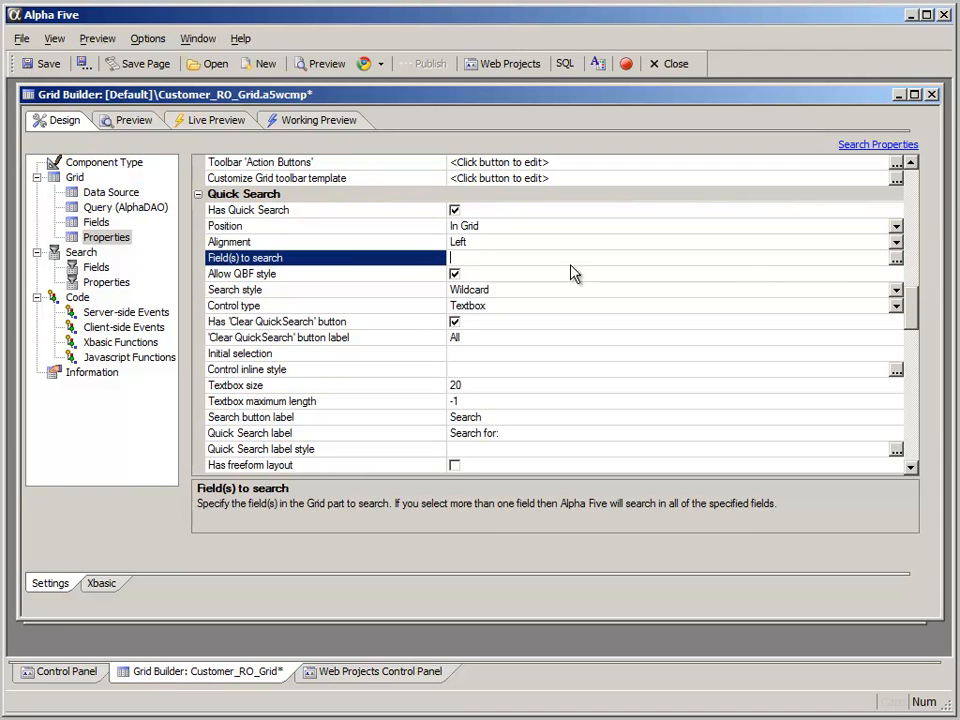
left_click(896, 259)
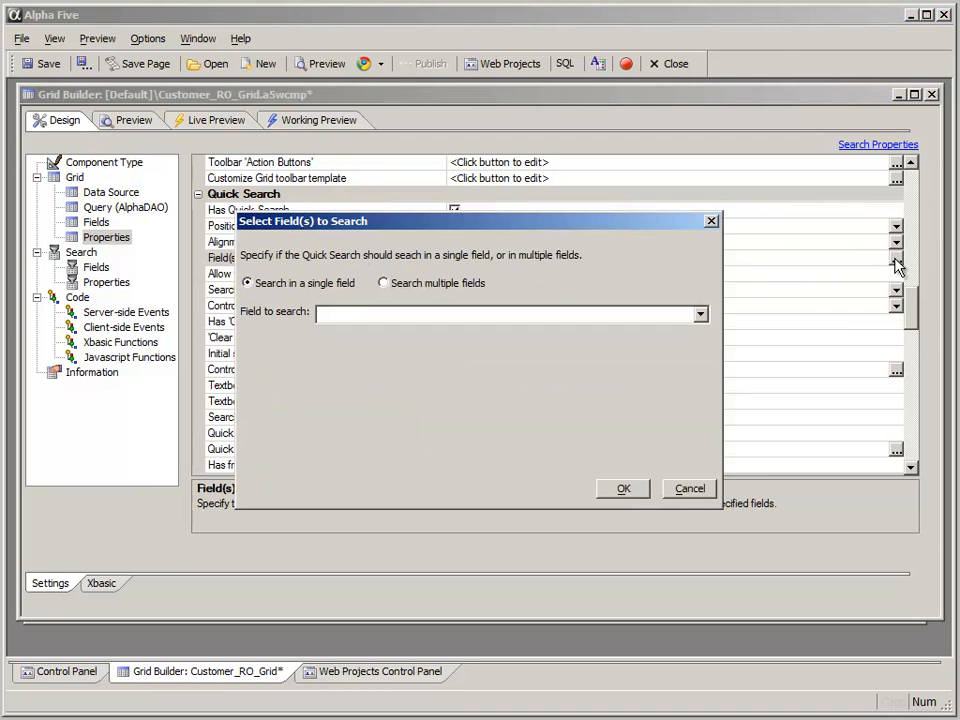
left_click(384, 284)
left_click(250, 376)
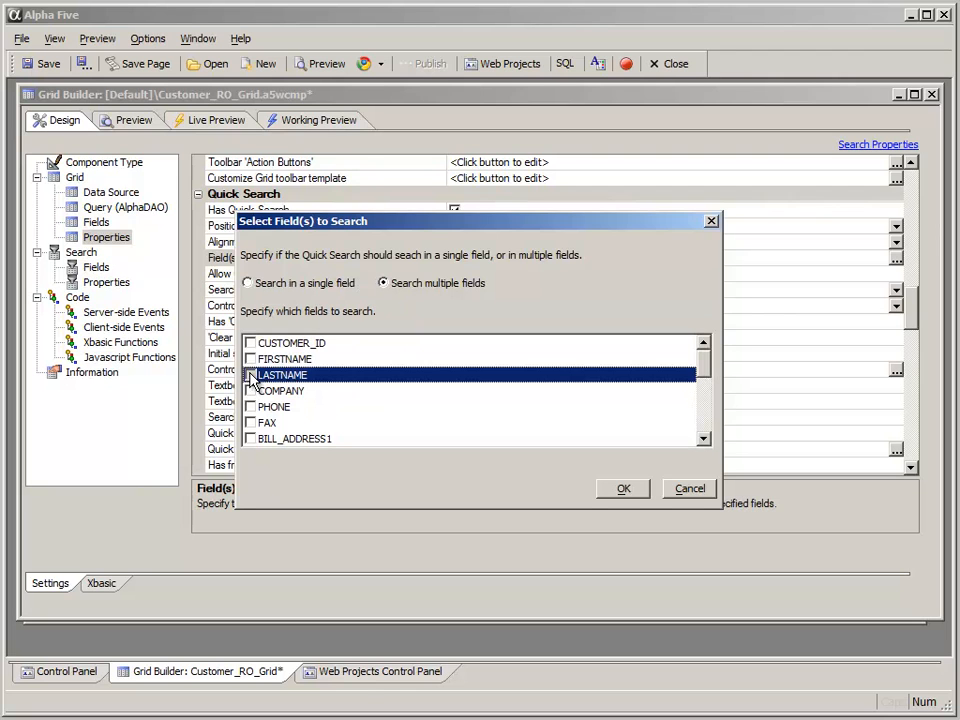
left_click_drag(707, 378, 654, 396)
left_click(251, 391)
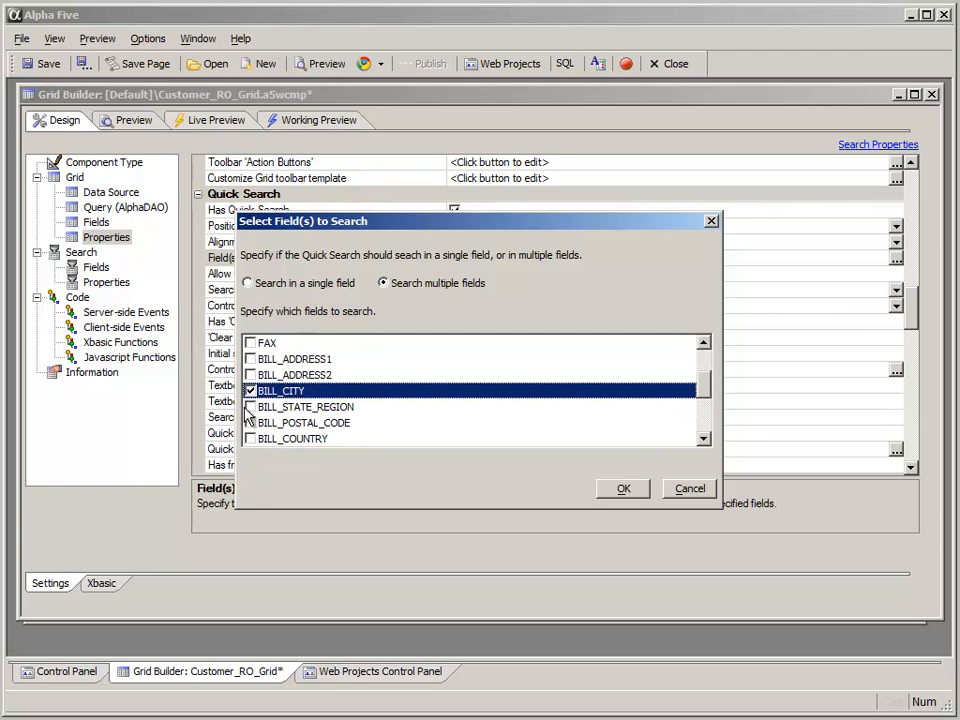
left_click(250, 408)
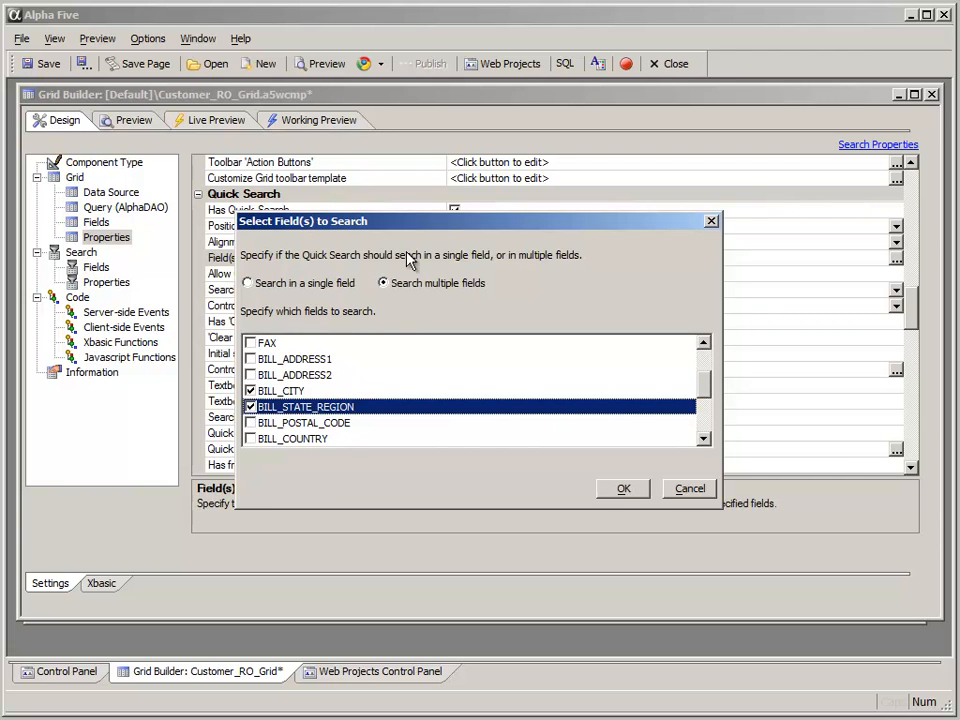
left_click(617, 490)
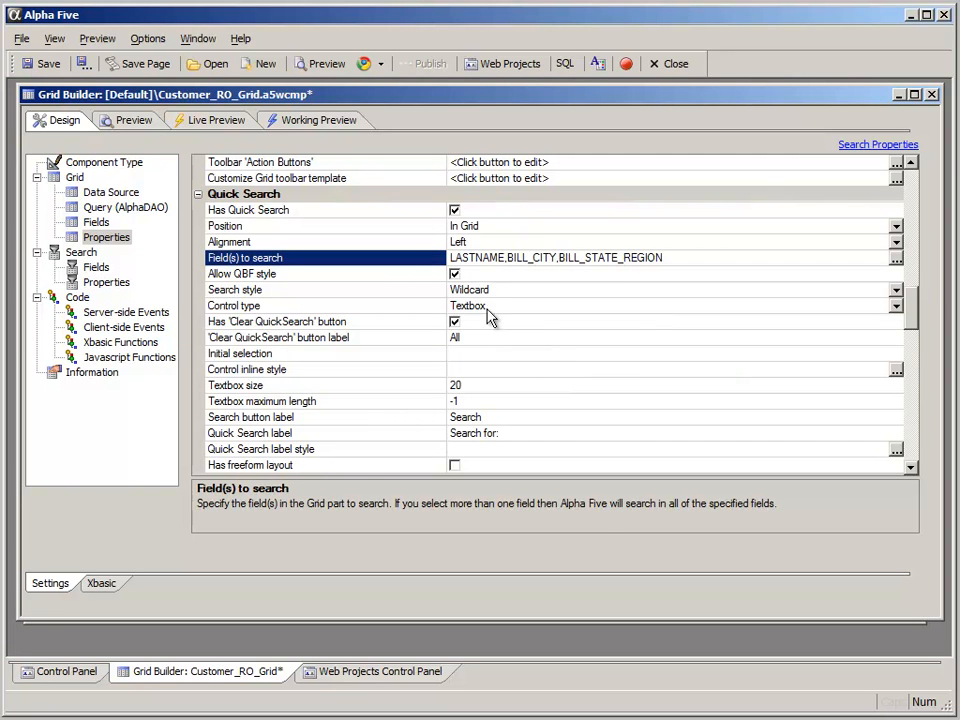
- Read the Allow QBF style description and set the Quick Search's search style to Contains
left_click(487, 277)
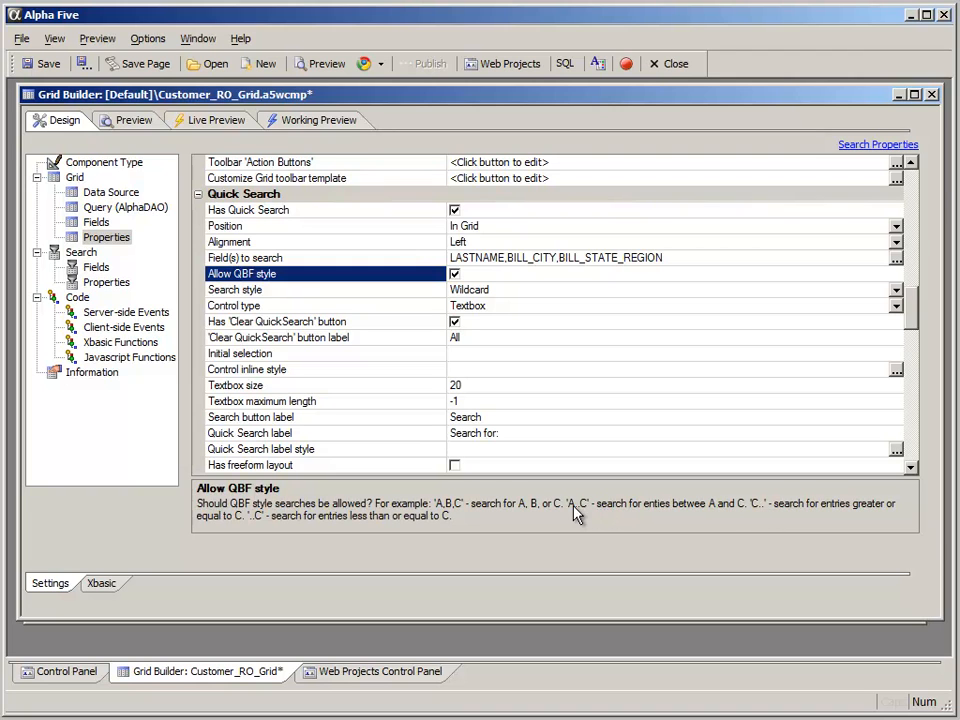
left_click(505, 290)
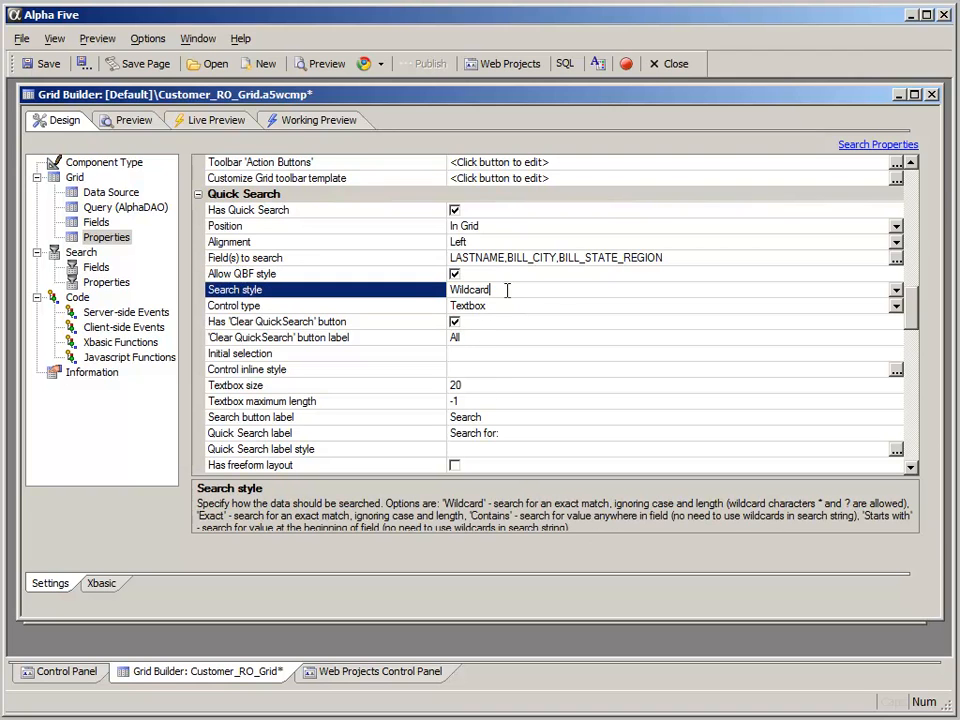
left_click(895, 292)
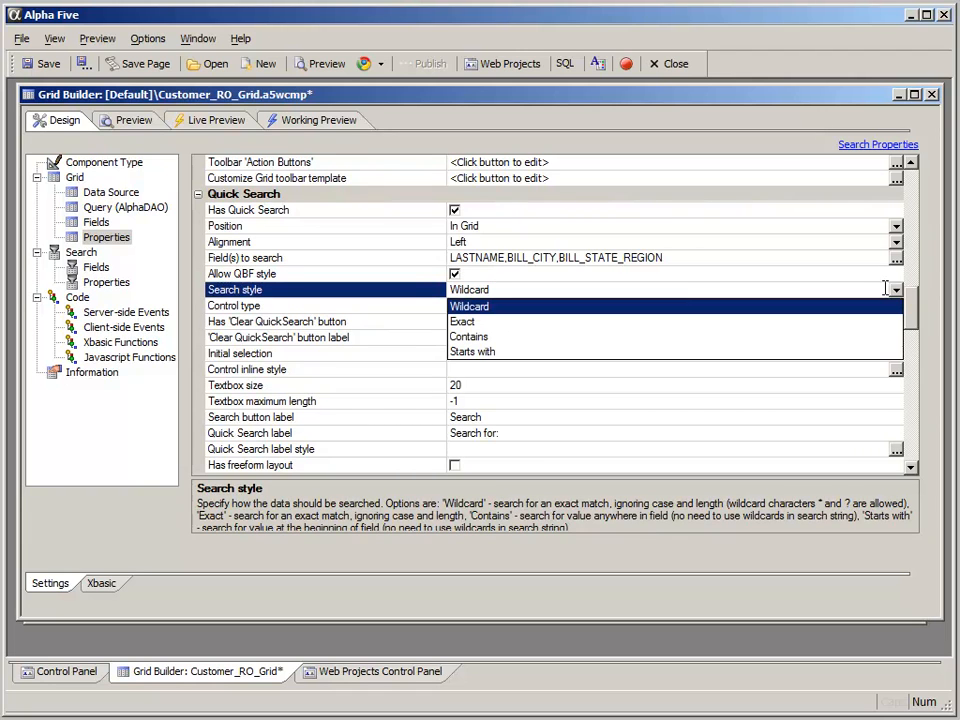
left_click(485, 337)
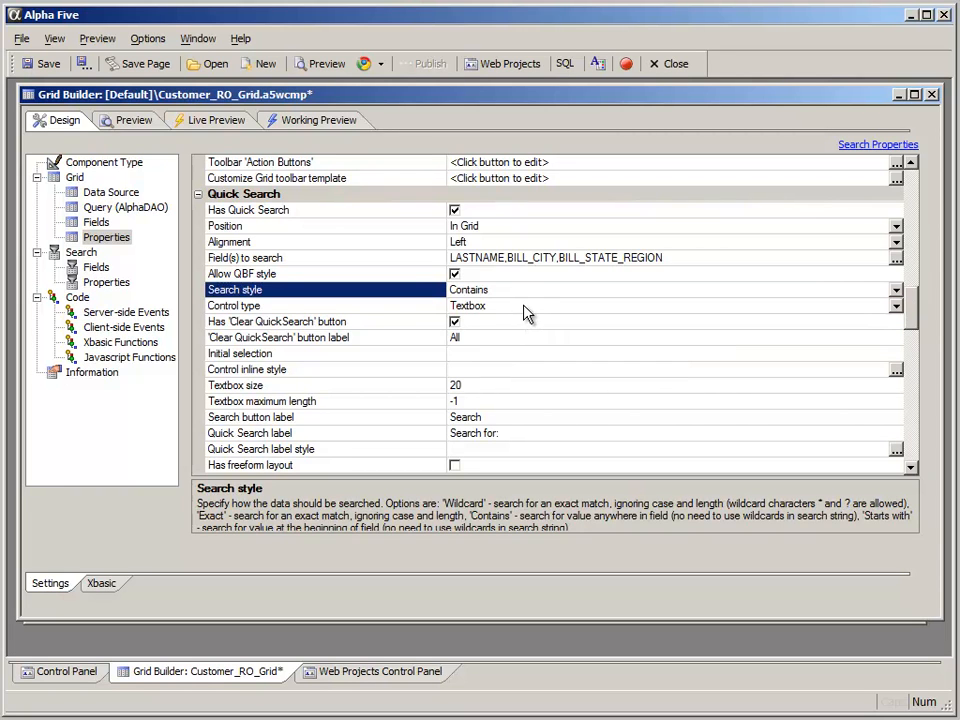
- Review the Quick Search control type choices, clear button and its label, initial selection, textbox size and search button label
left_click(523, 305)
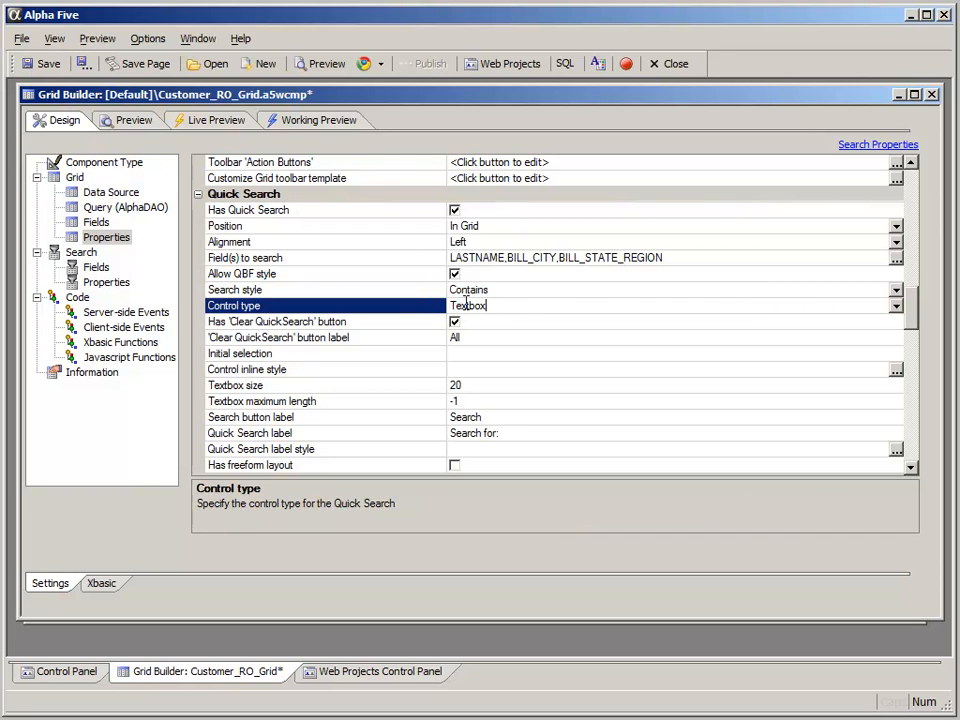
left_click(895, 306)
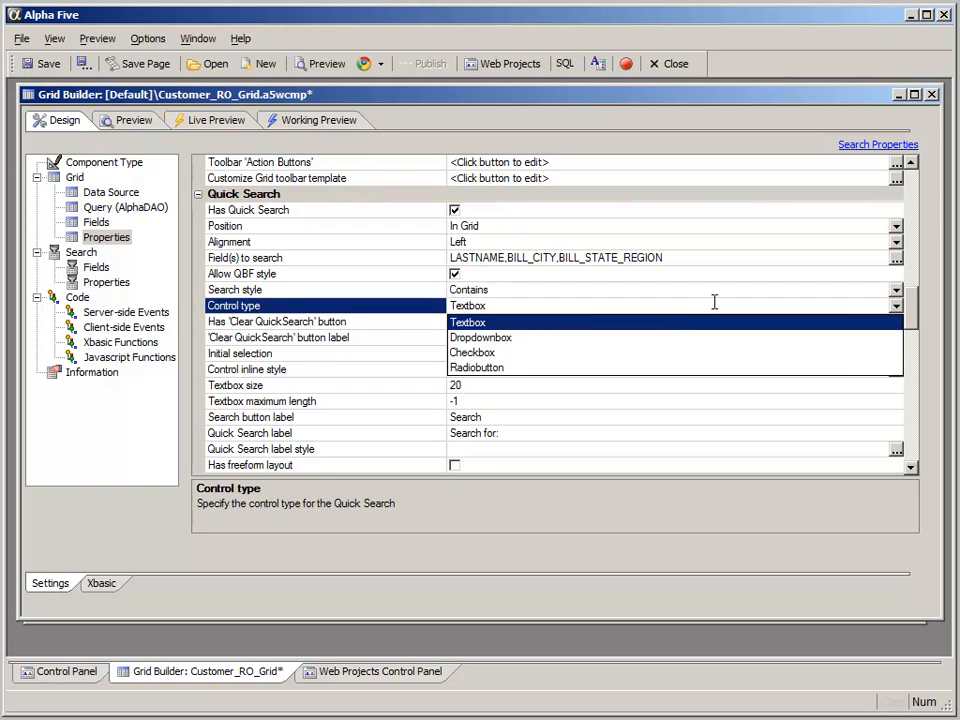
left_click(508, 302)
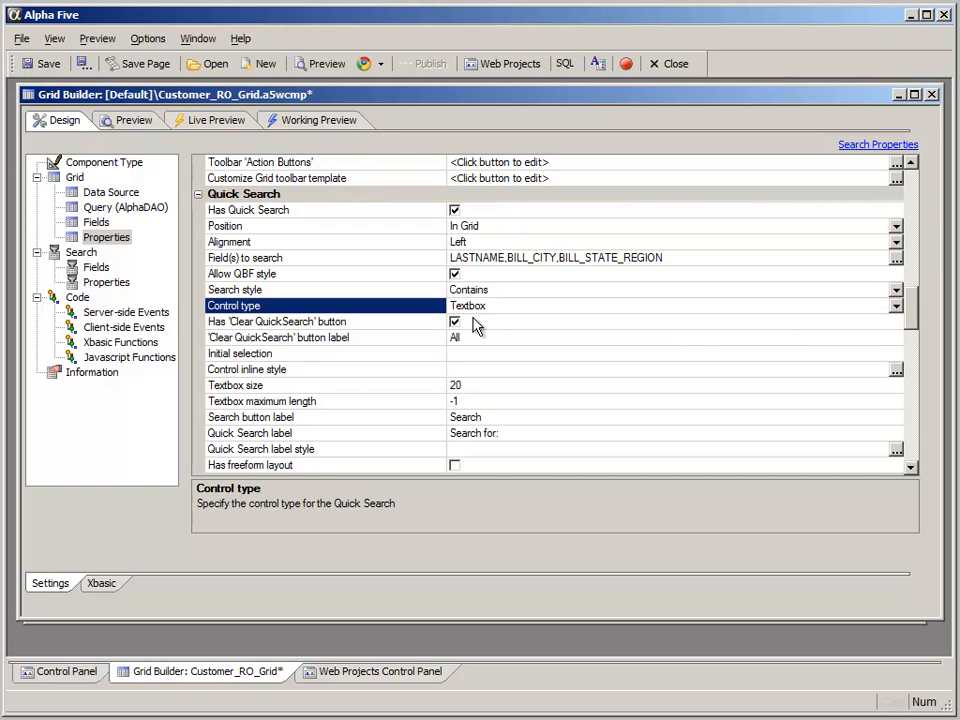
left_click(488, 329)
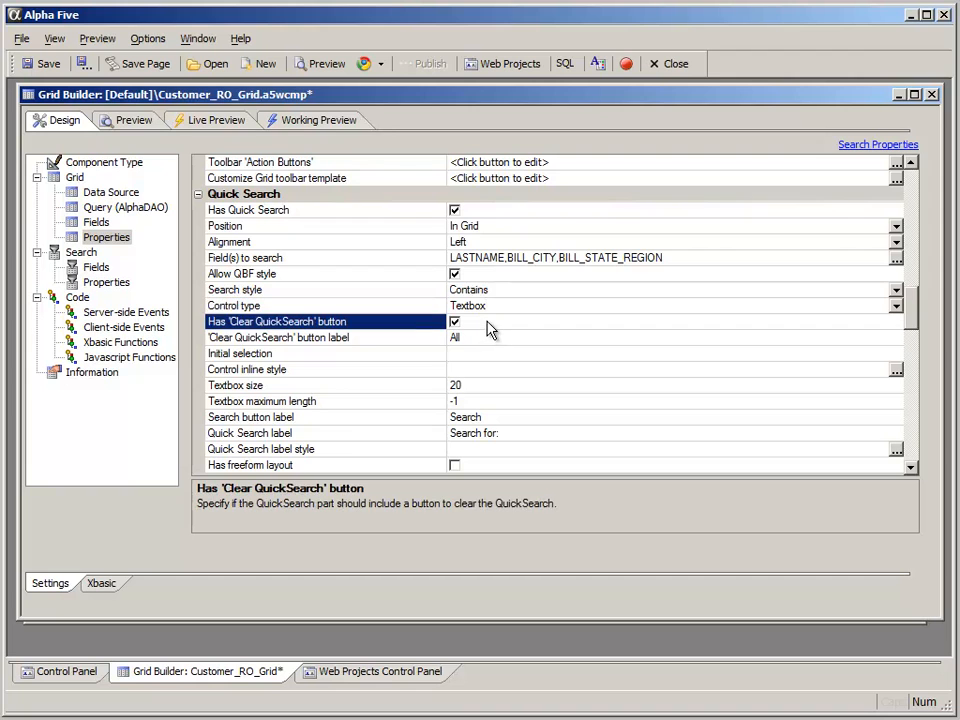
left_click(489, 337)
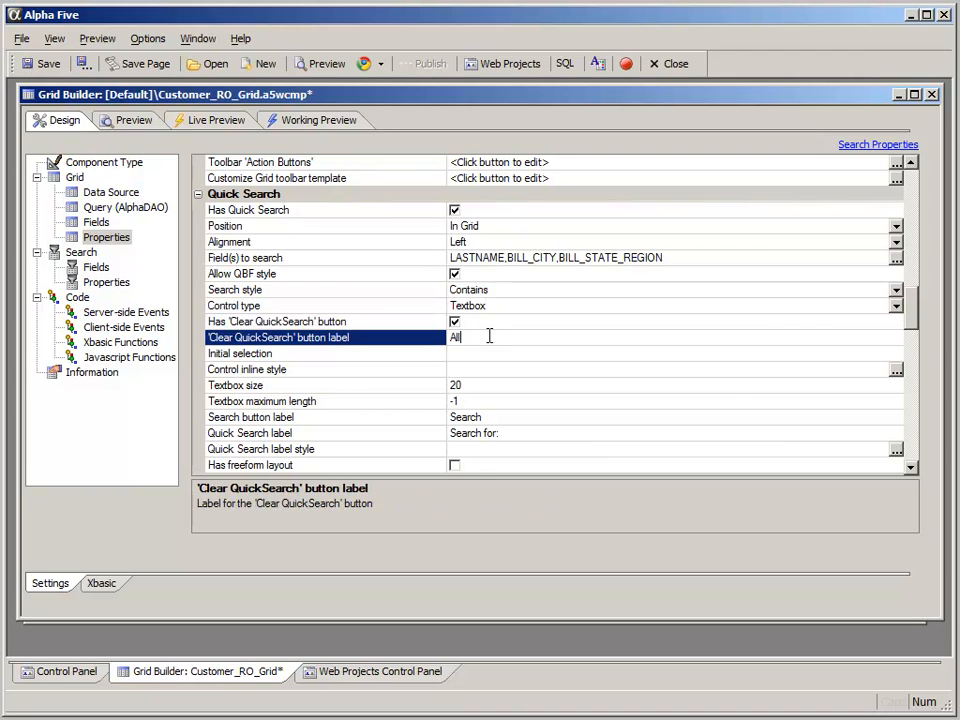
left_click(480, 351)
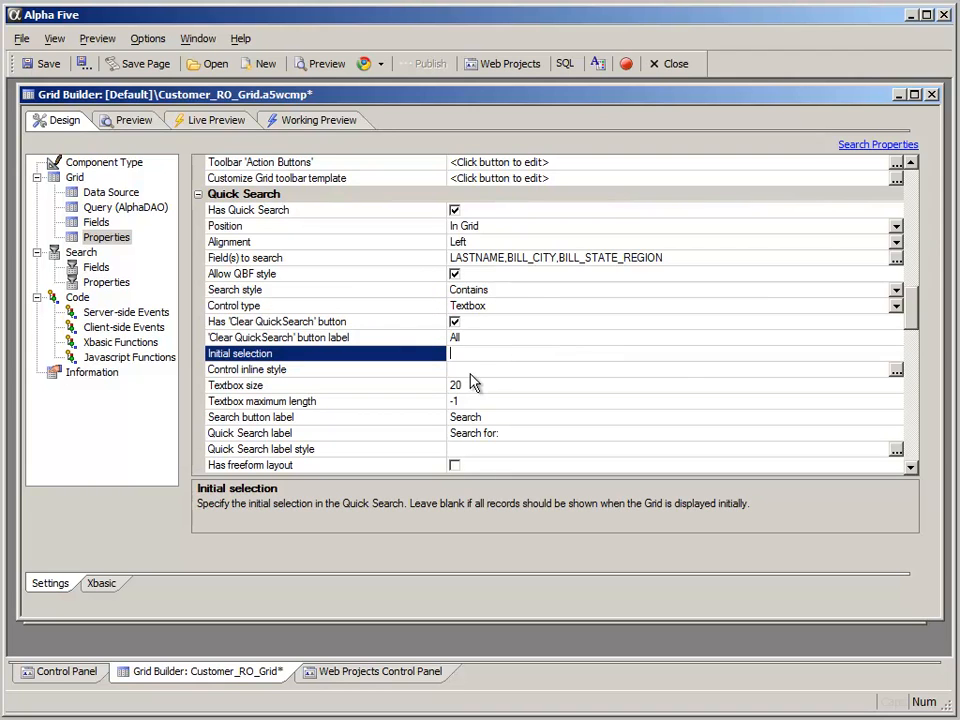
scroll(915, 325, "down", 2)
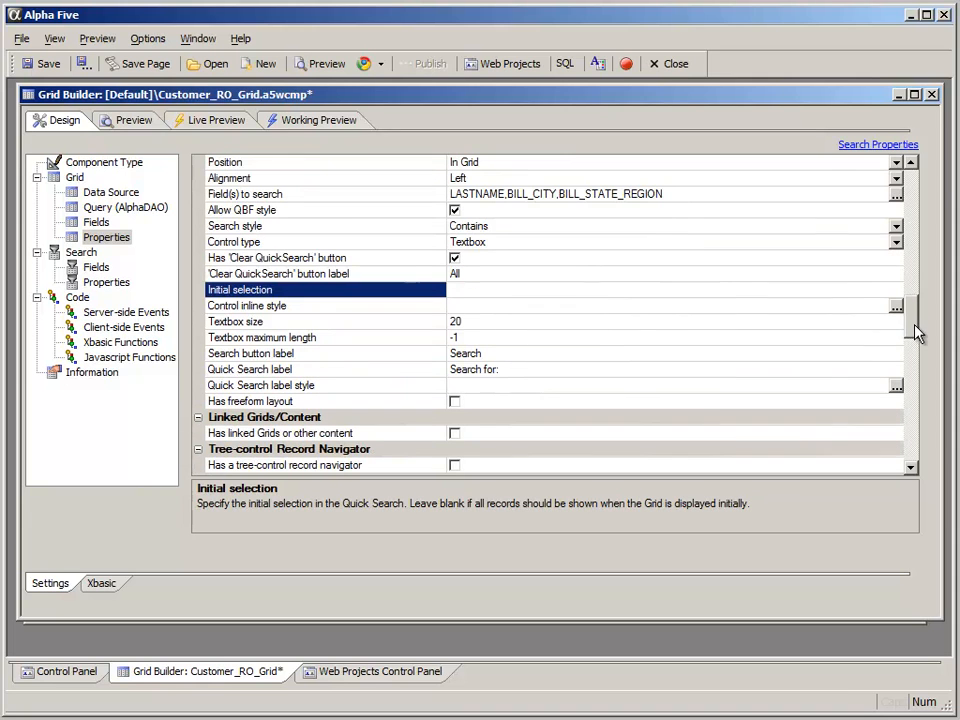
left_click(484, 320)
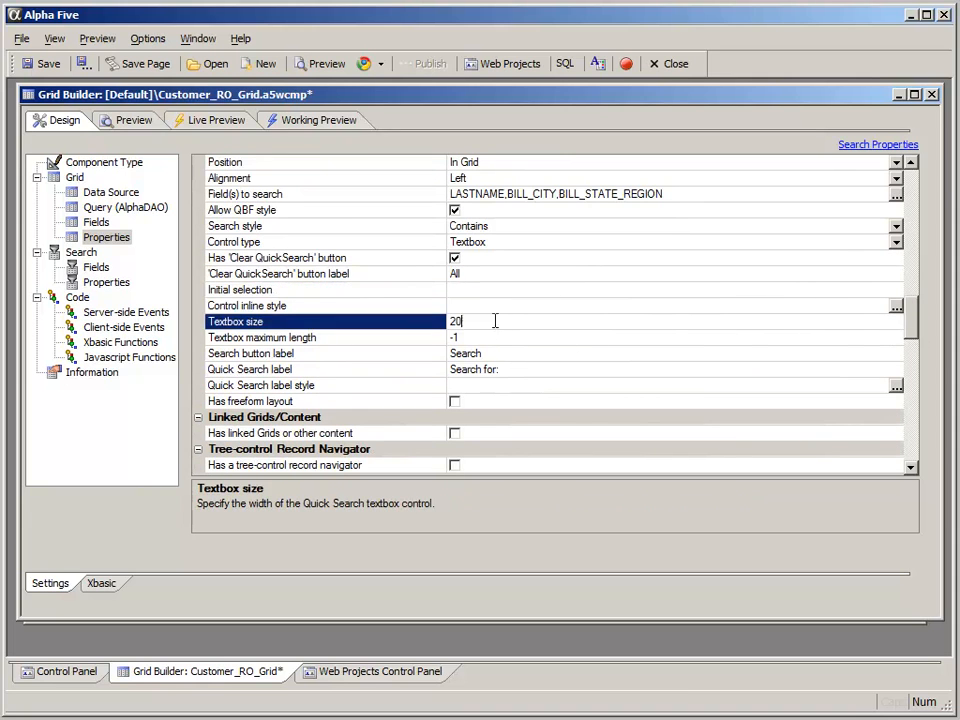
left_click(502, 352)
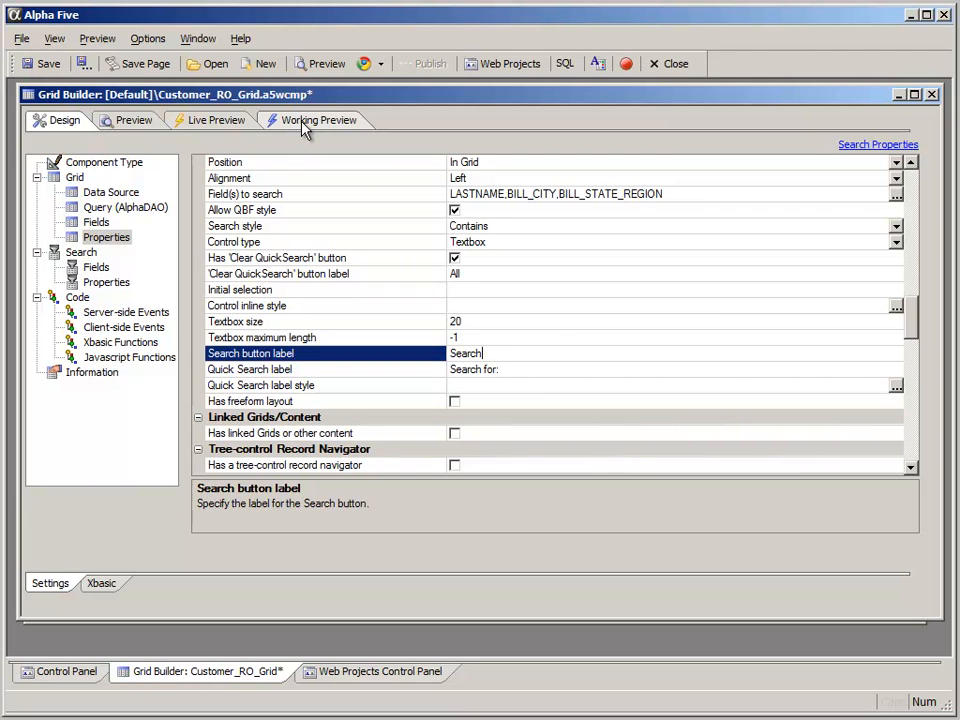
- Open the working preview of the grid and run a Quick Search for "ny"
left_click(336, 126)
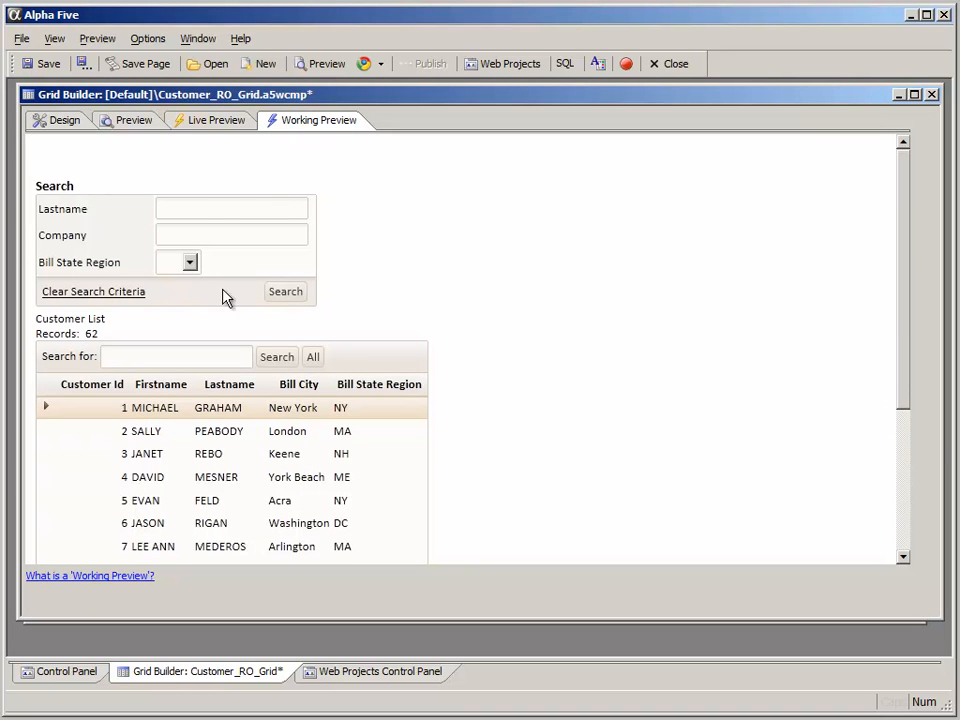
left_click_drag(911, 261, 879, 334)
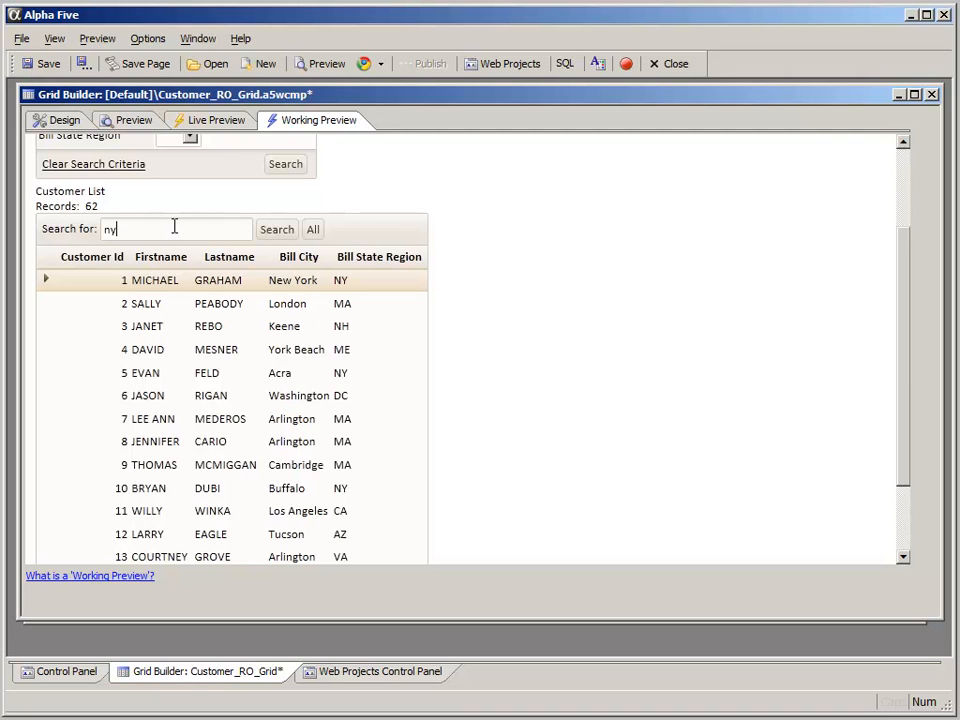
left_click(277, 233)
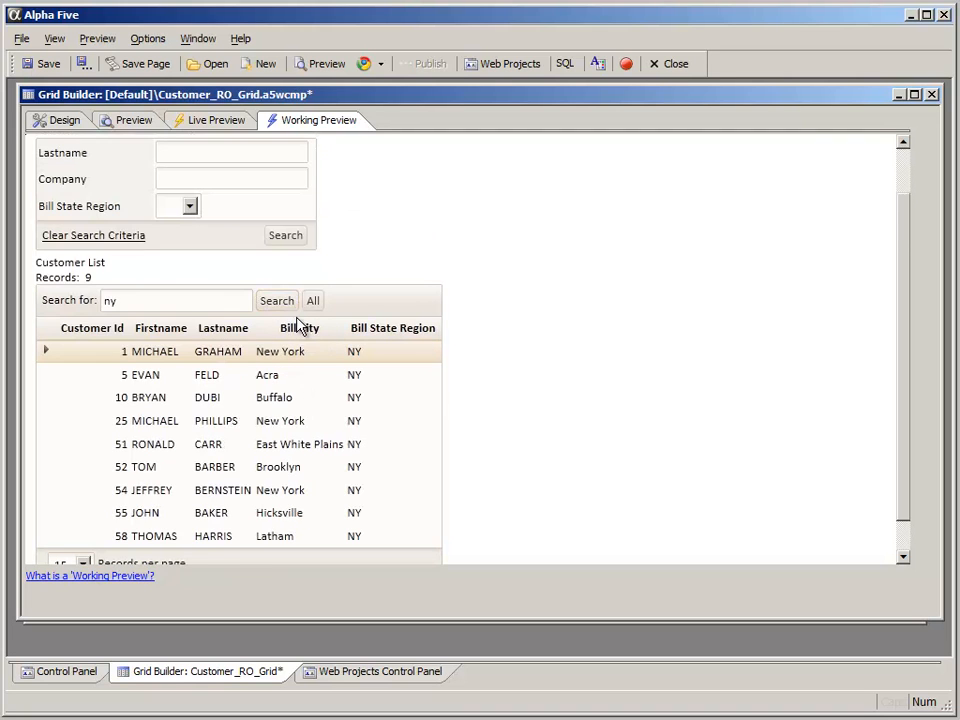
left_click_drag(903, 370, 907, 397)
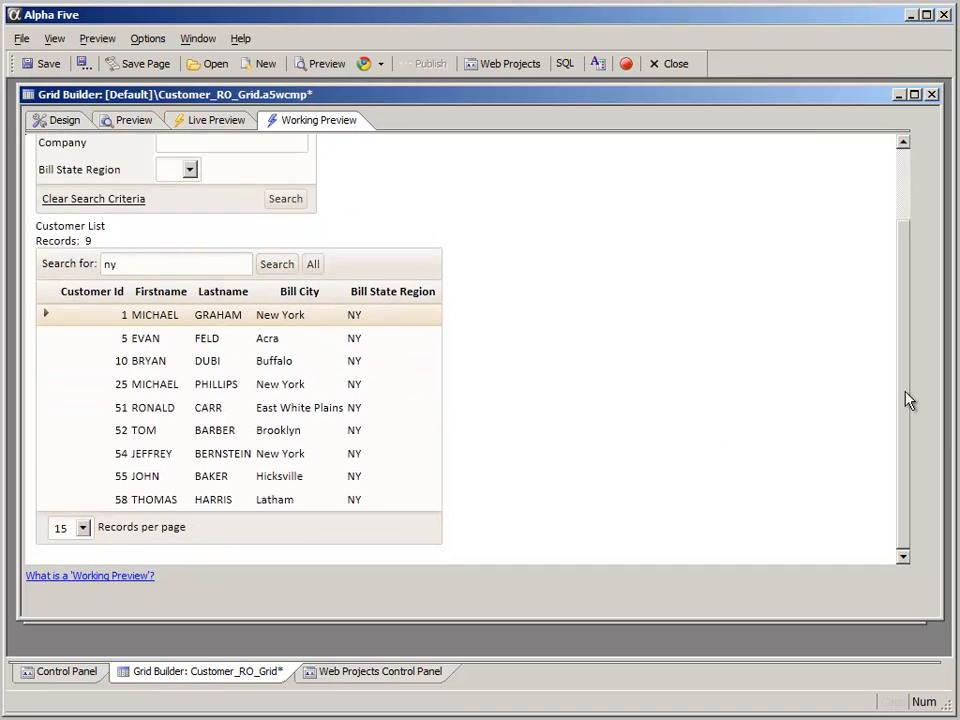
- Run a Quick Search for "bar" and reset the Customer List to all records
left_click_drag(129, 263, 100, 262)
type("bar")
left_click(286, 265)
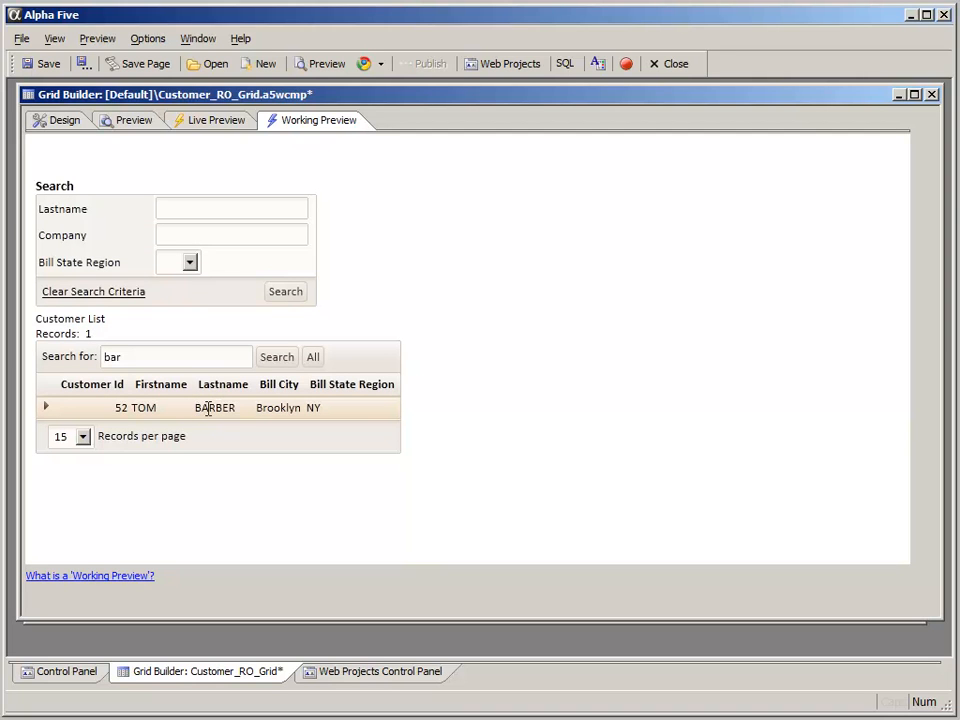
left_click(172, 358)
left_click_drag(911, 349, 900, 448)
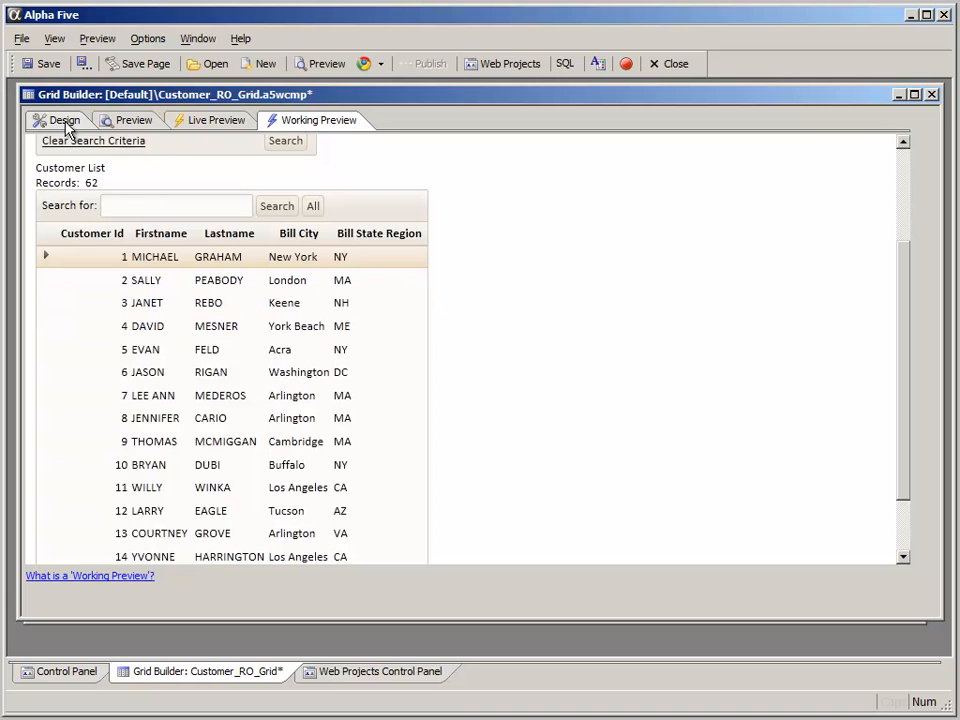
scroll(460, 350, "up", 3)
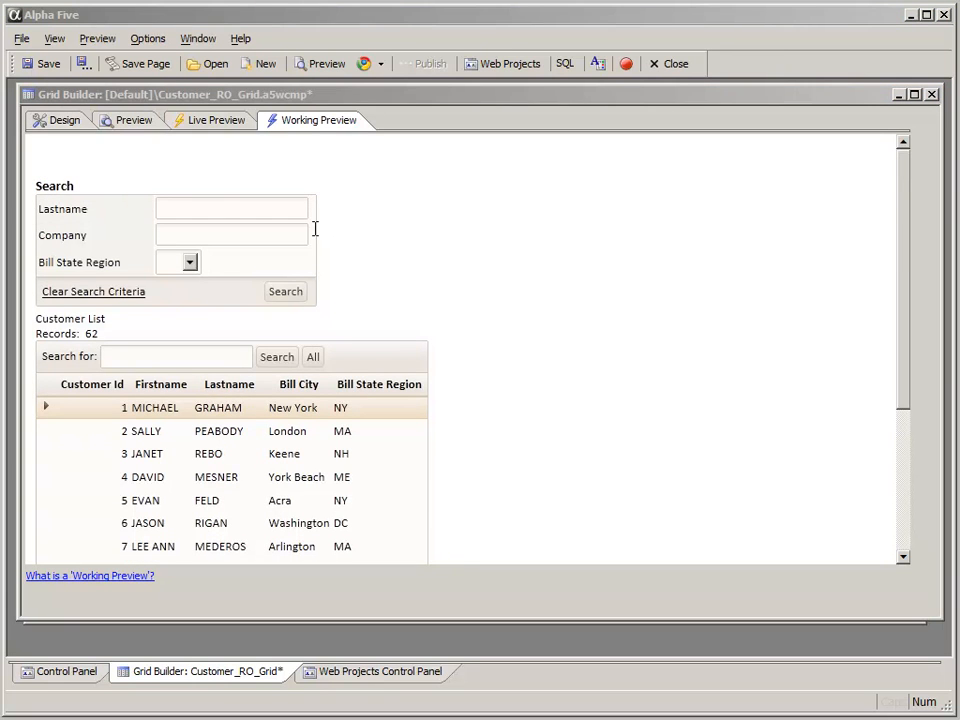
- Enable the grid's Query-by-Example row, set its initial display to Shown and check its hyperlink text setting
left_click(61, 121)
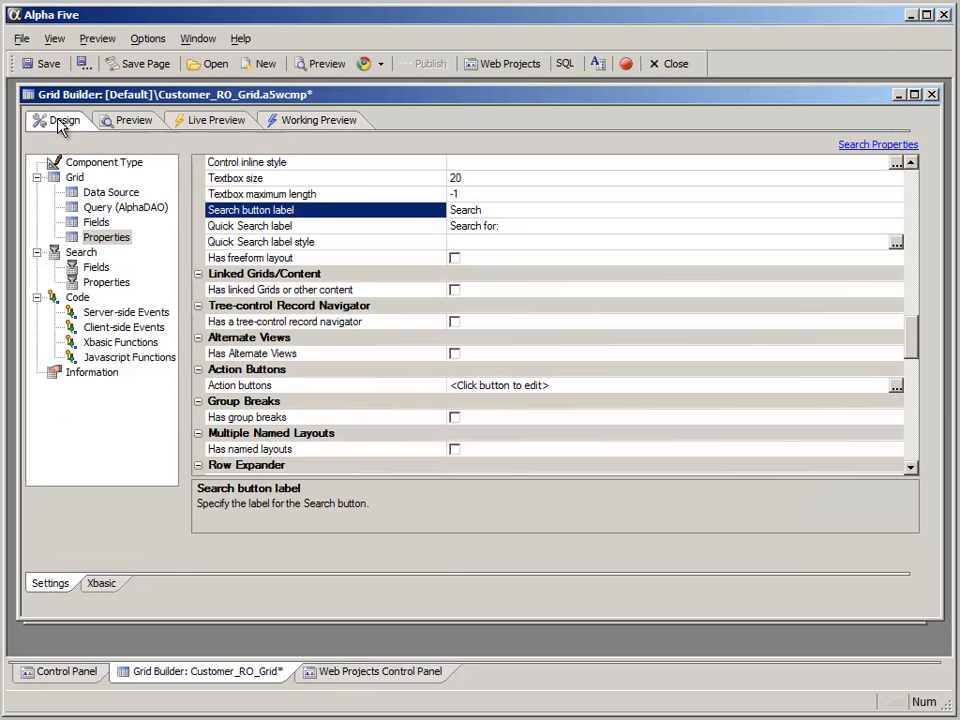
left_click_drag(920, 347, 911, 364)
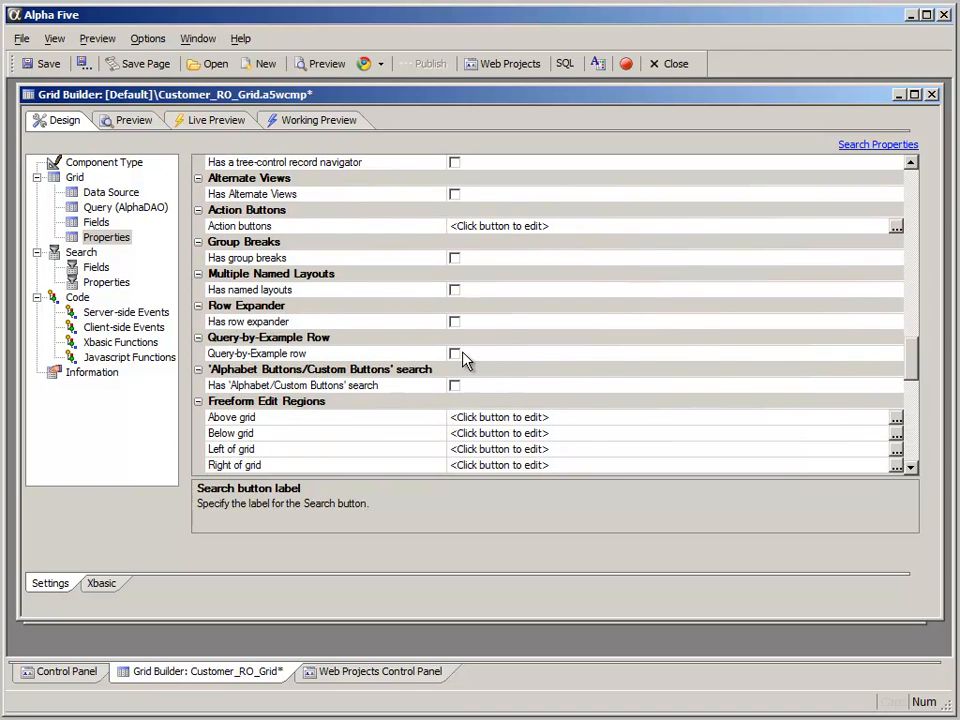
left_click(399, 392)
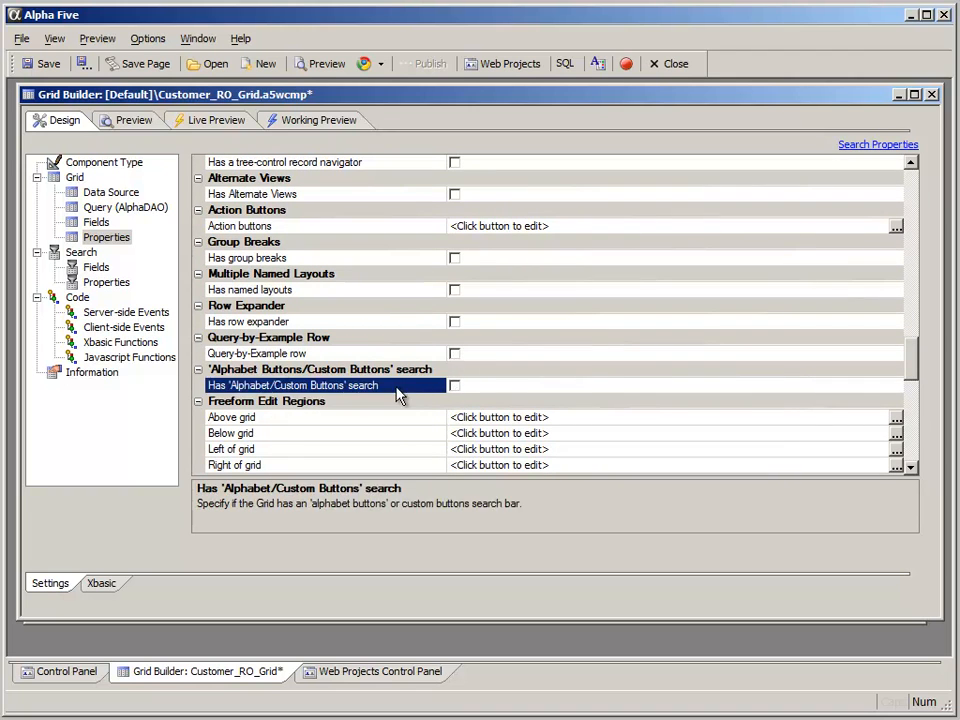
left_click(455, 355)
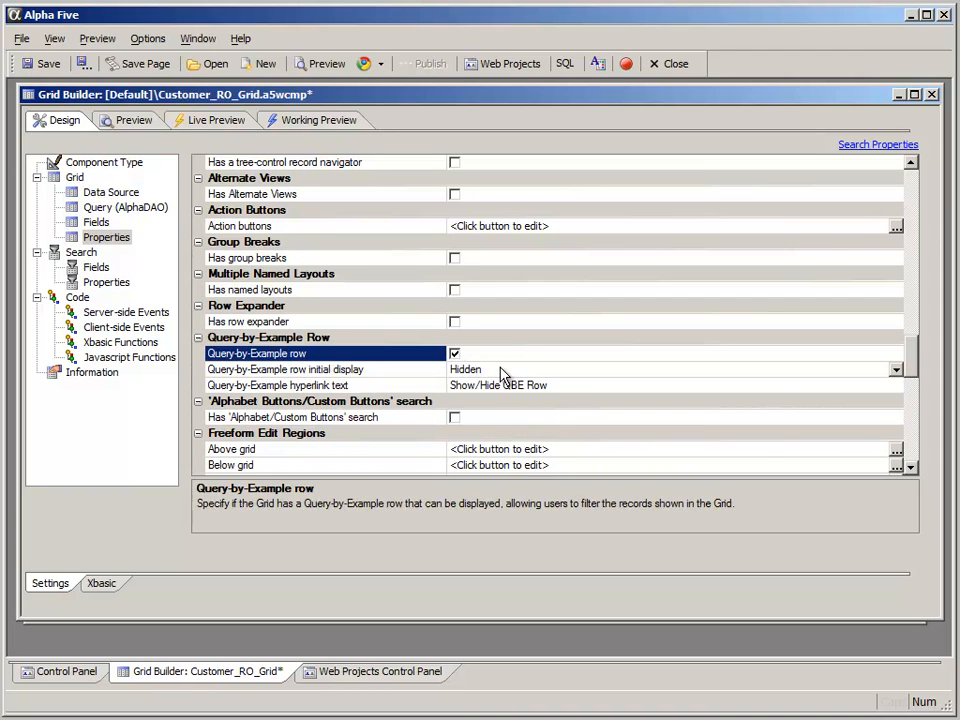
left_click(503, 374)
left_click(895, 369)
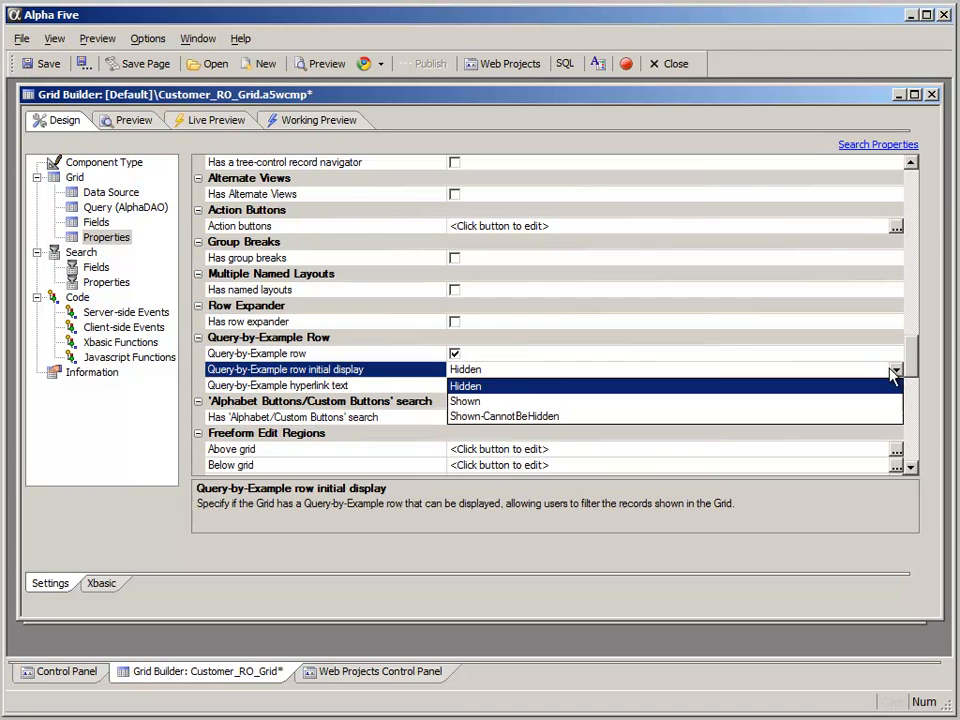
left_click(466, 401)
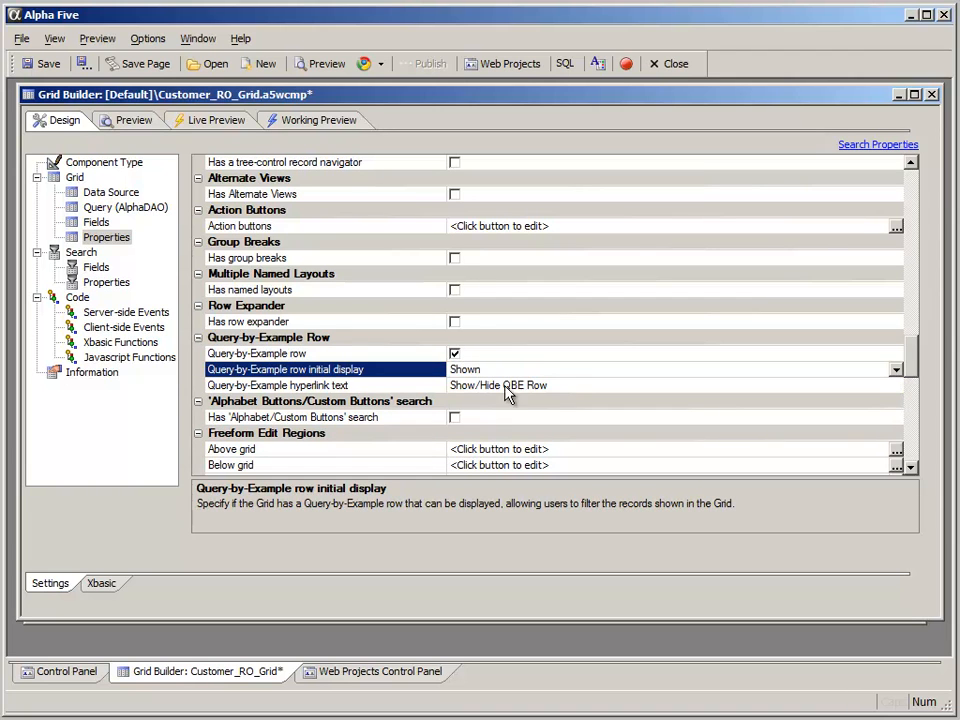
left_click(576, 385)
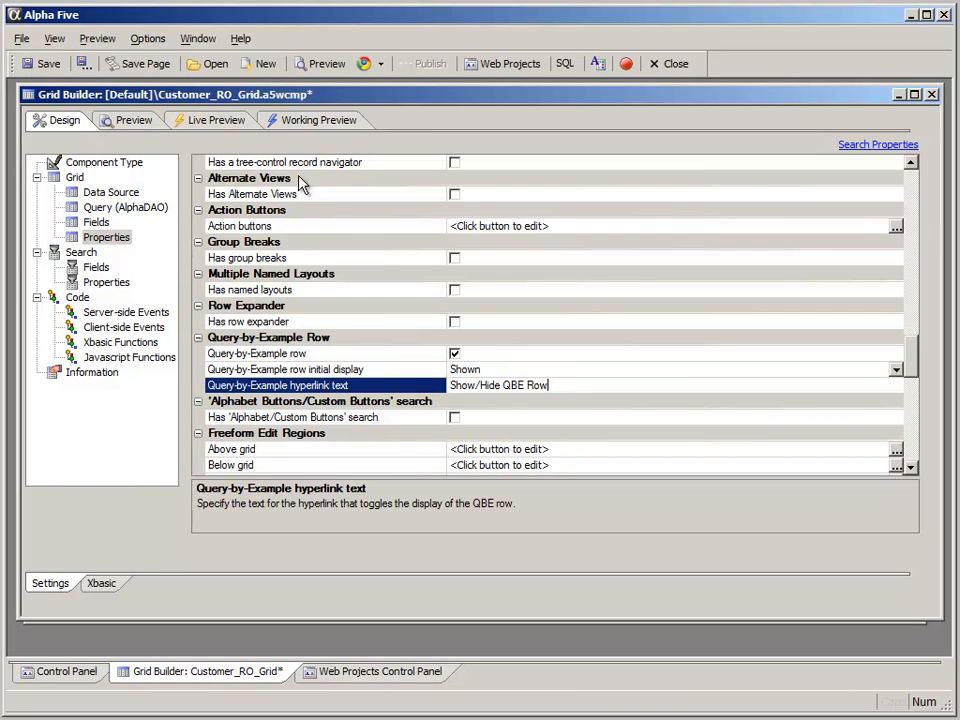
- Preview the working grid and examine the Query-by-Example filter boxes under each column heading
left_click(345, 122)
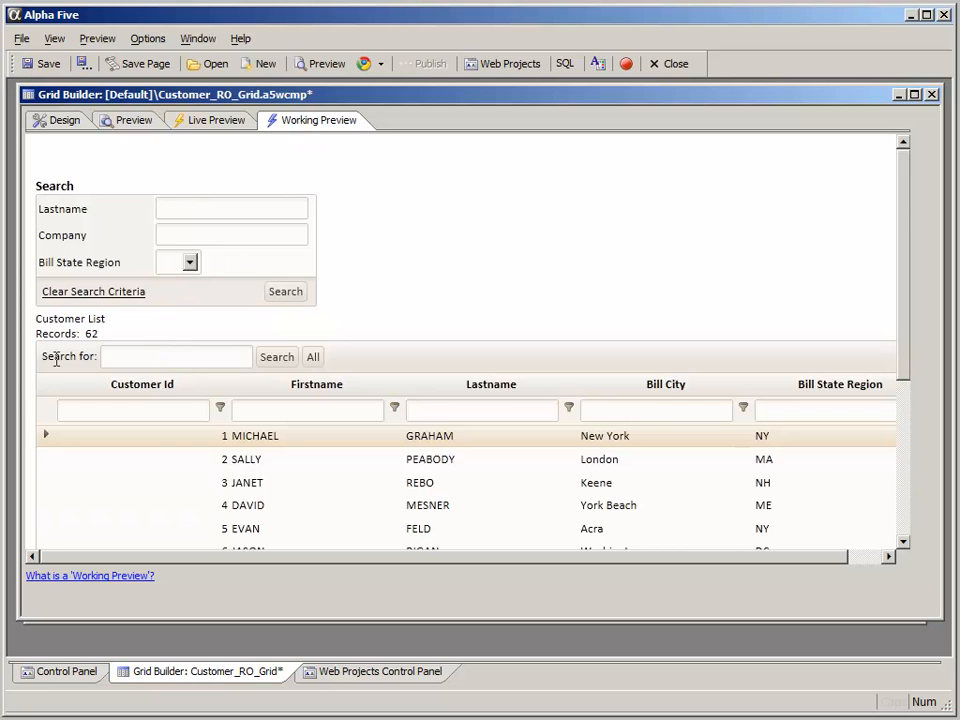
left_click_drag(45, 360, 369, 362)
left_click(395, 368)
left_click_drag(903, 340, 902, 407)
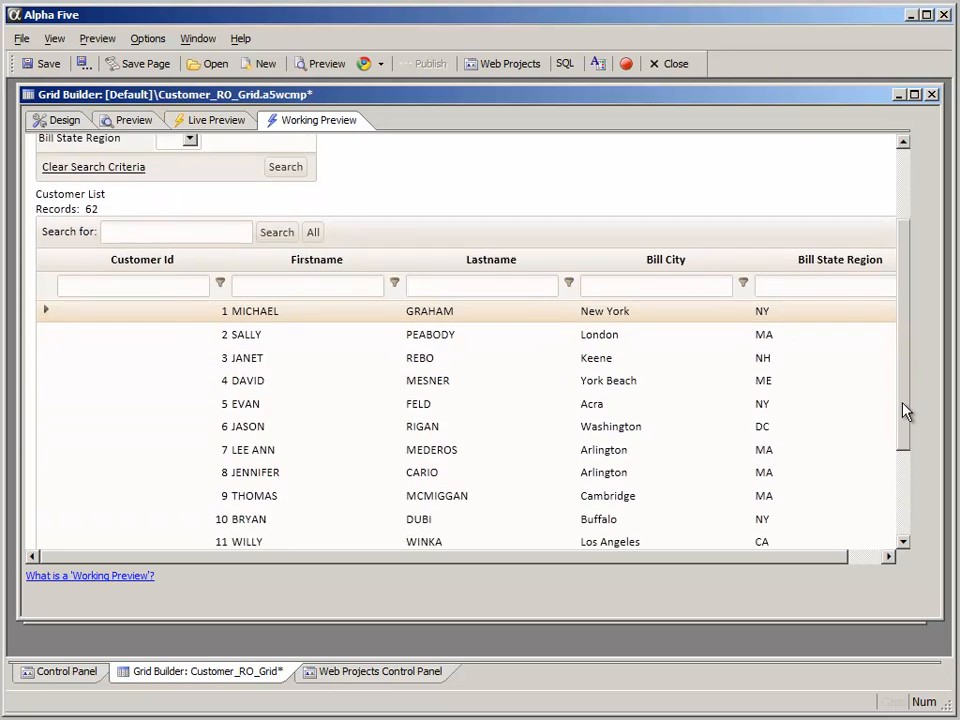
left_click(112, 289)
left_click(273, 284)
left_click(472, 281)
left_click(643, 284)
- Review the Lastname filter's match options, filter that column with Contains "wink", and clear the filter
left_click(492, 281)
left_click(568, 286)
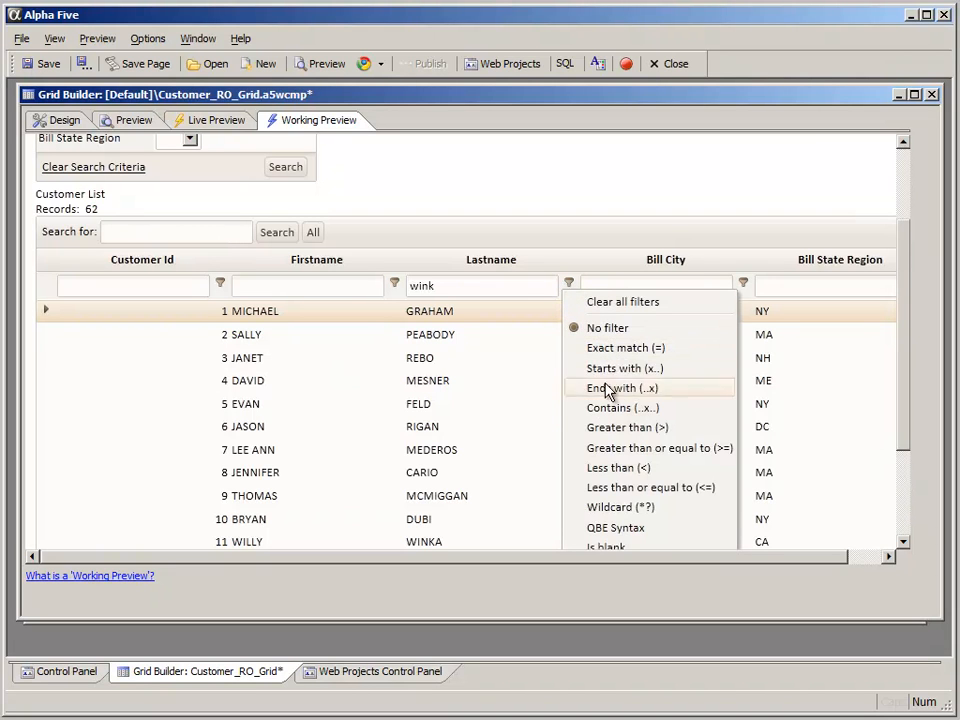
left_click_drag(898, 442, 904, 514)
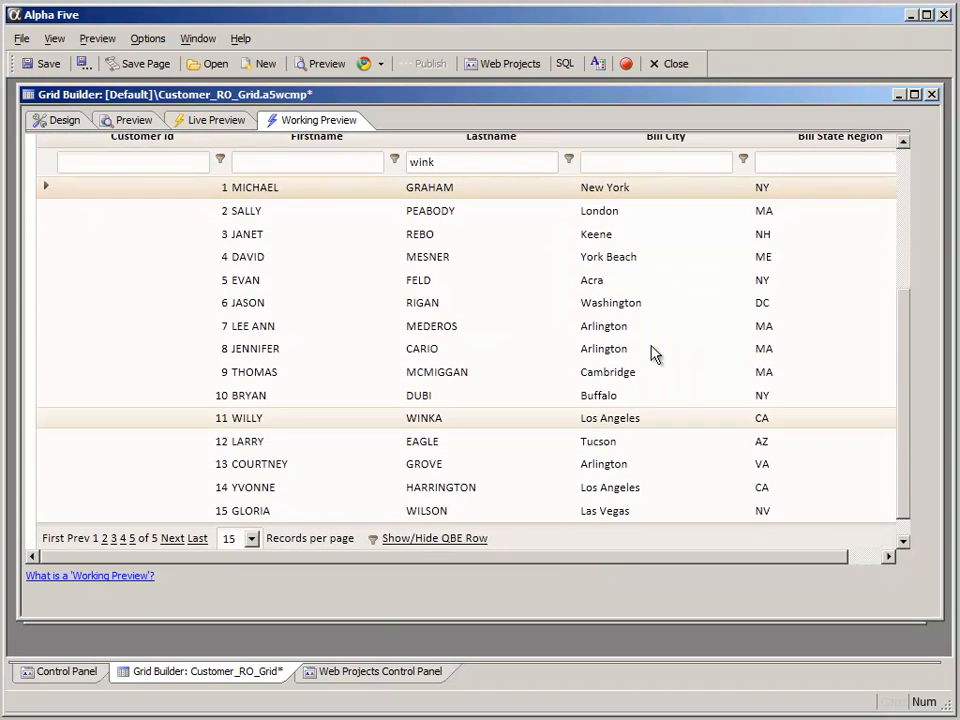
left_click(567, 164)
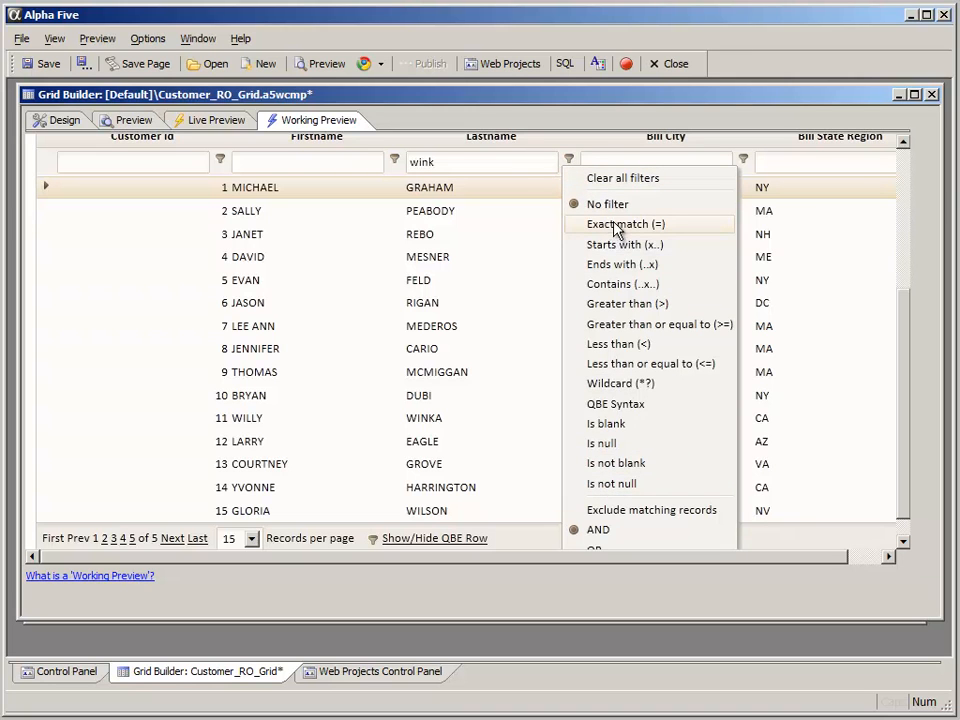
left_click(484, 164)
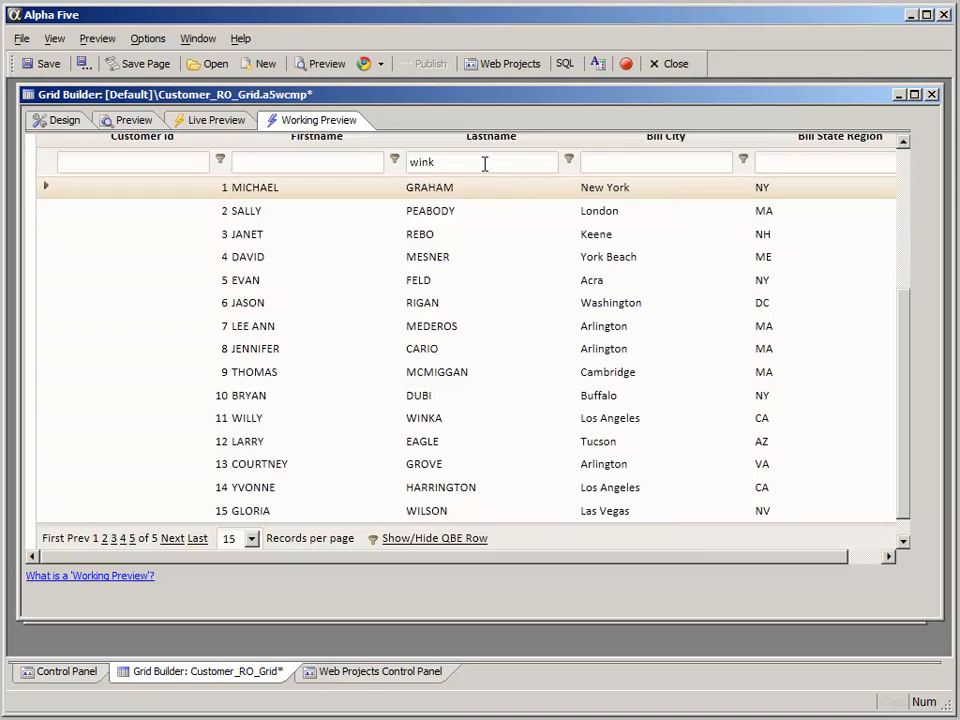
left_click(569, 161)
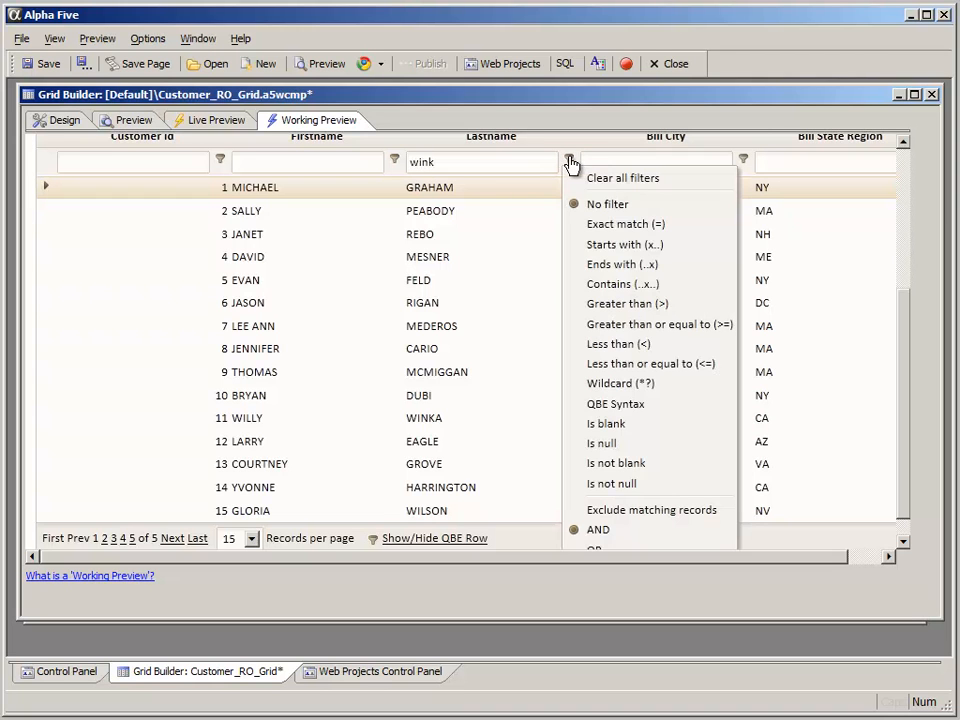
left_click(636, 284)
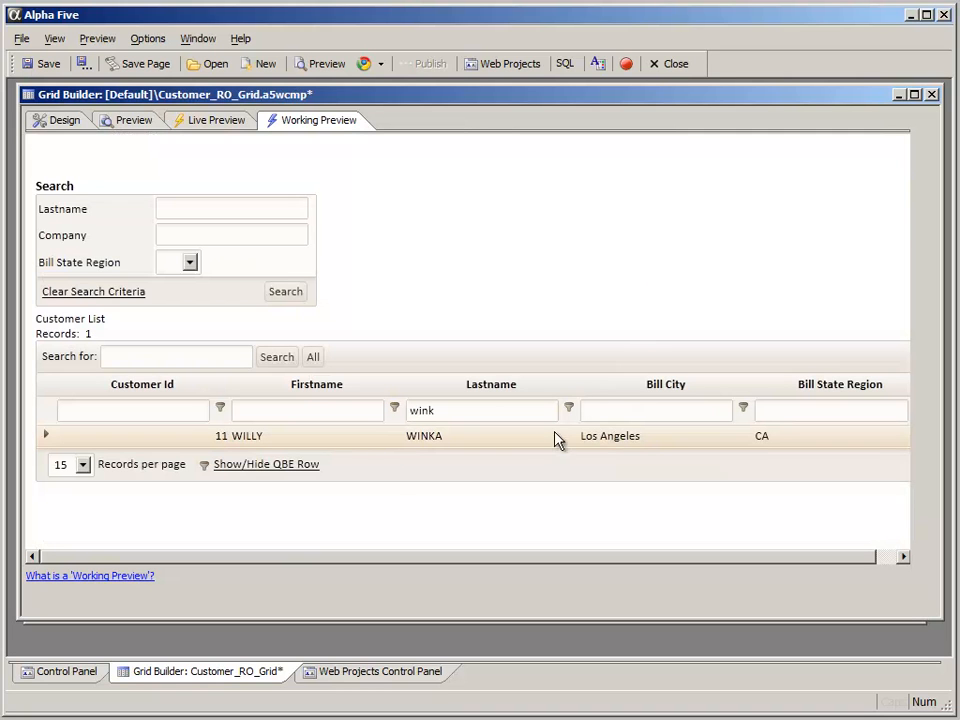
left_click(730, 408)
left_click(569, 408)
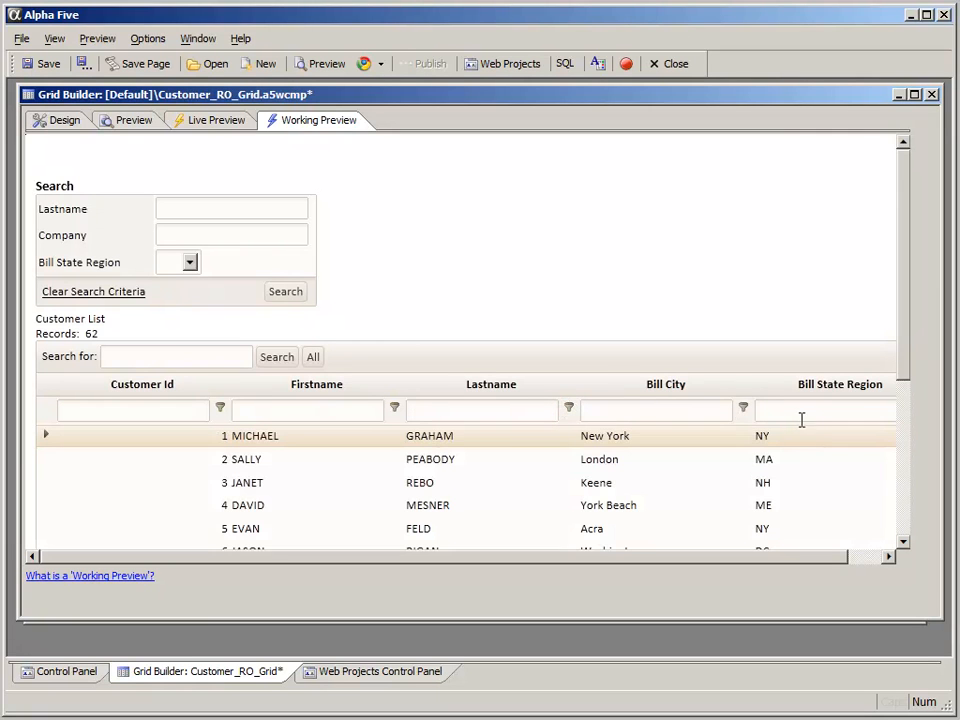
- Filter the Bill State Region column in the Query-by-Example row by an exact match on "ma"
left_click_drag(904, 369, 904, 387)
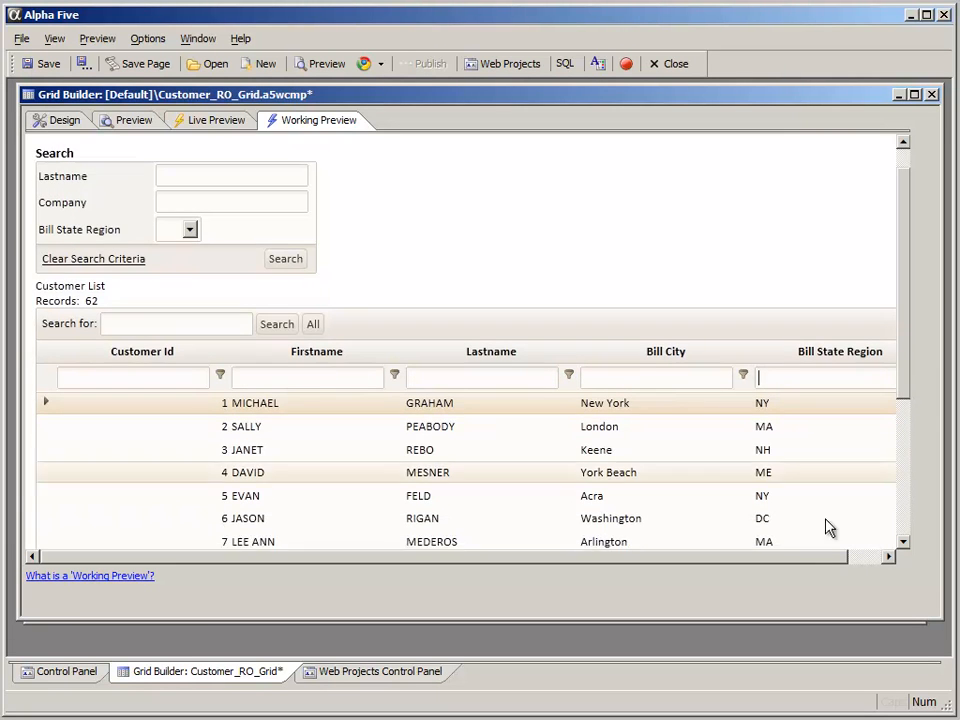
left_click_drag(811, 558, 848, 566)
left_click(820, 379)
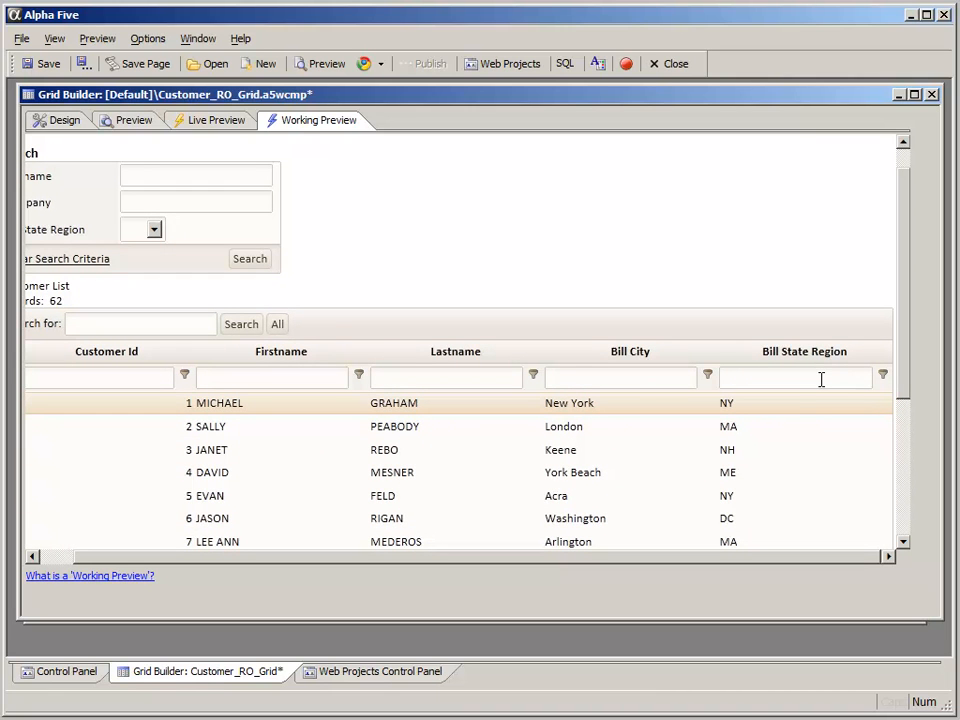
left_click(883, 376)
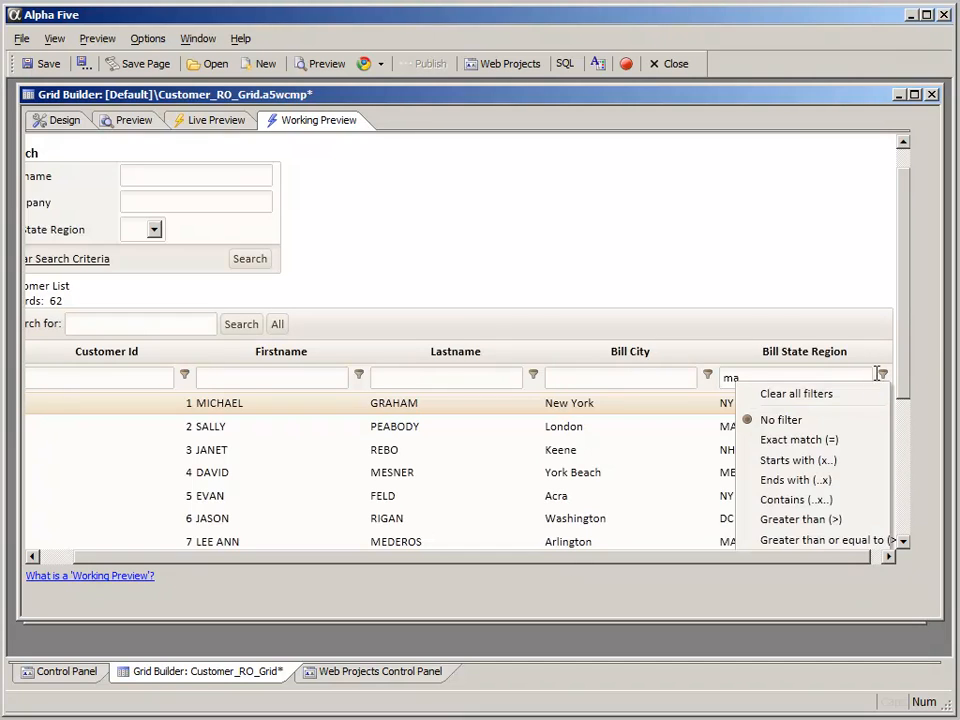
left_click(800, 440)
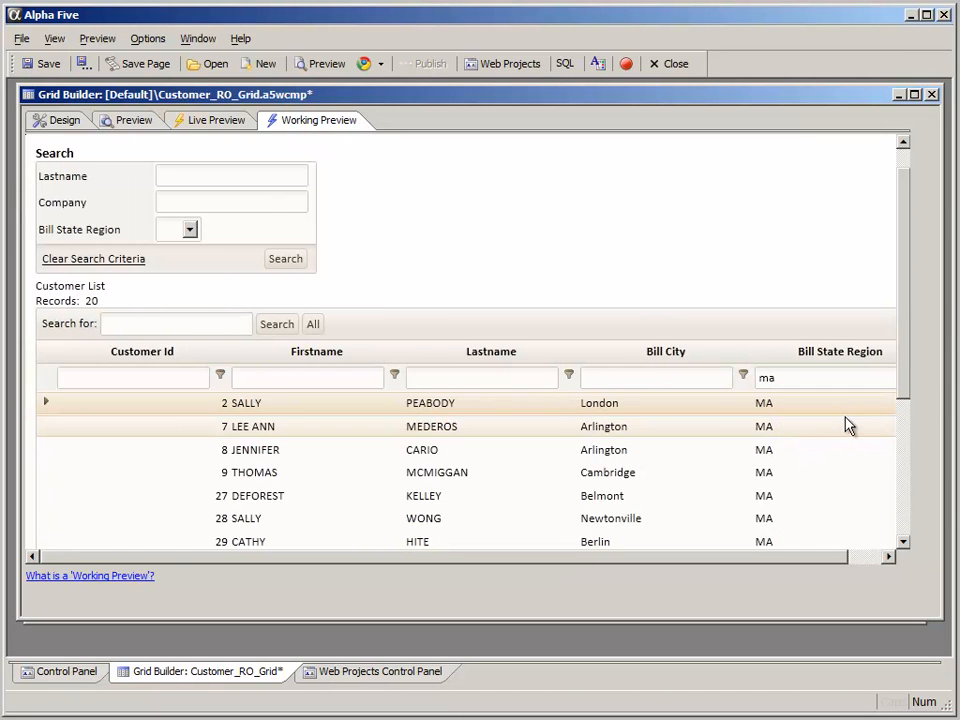
- Narrow the filtered customer records further with a Contains filter for "bos" on the Bill City column
left_click_drag(904, 355, 905, 415)
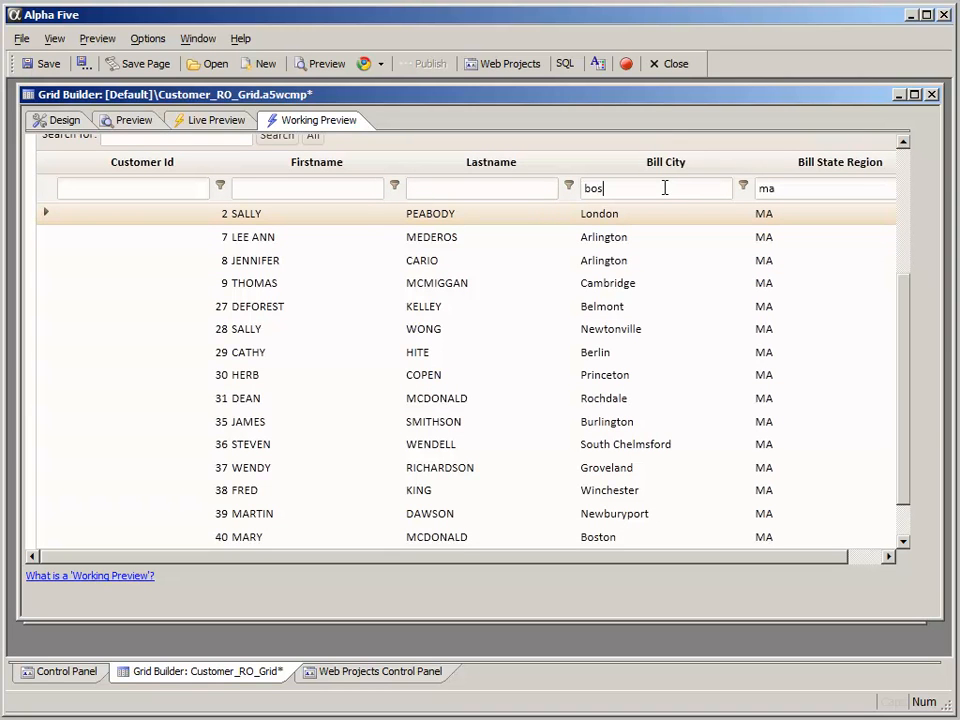
left_click(743, 187)
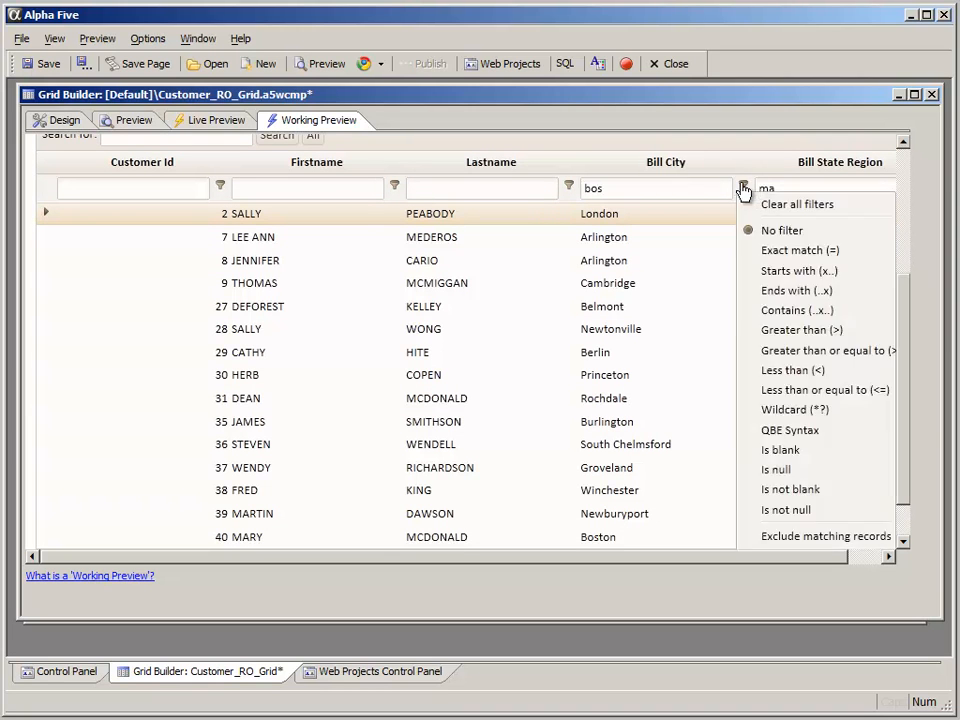
left_click(795, 311)
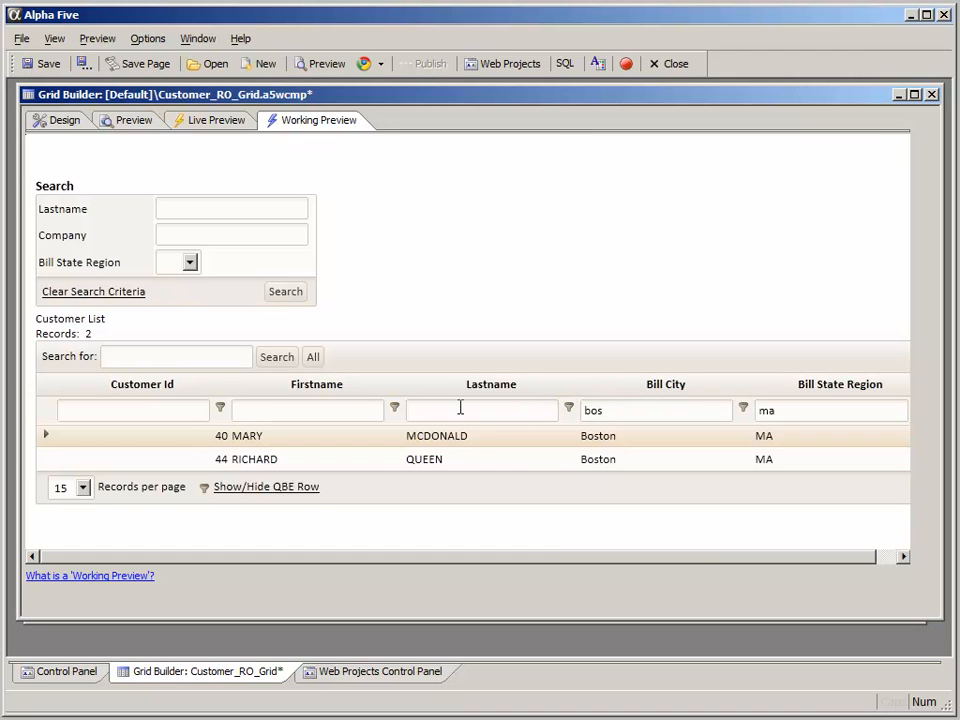
left_click(312, 410)
- Return to the grid's design properties around the Query-by-Example Row and Alphabet Buttons search settings
left_click(60, 120)
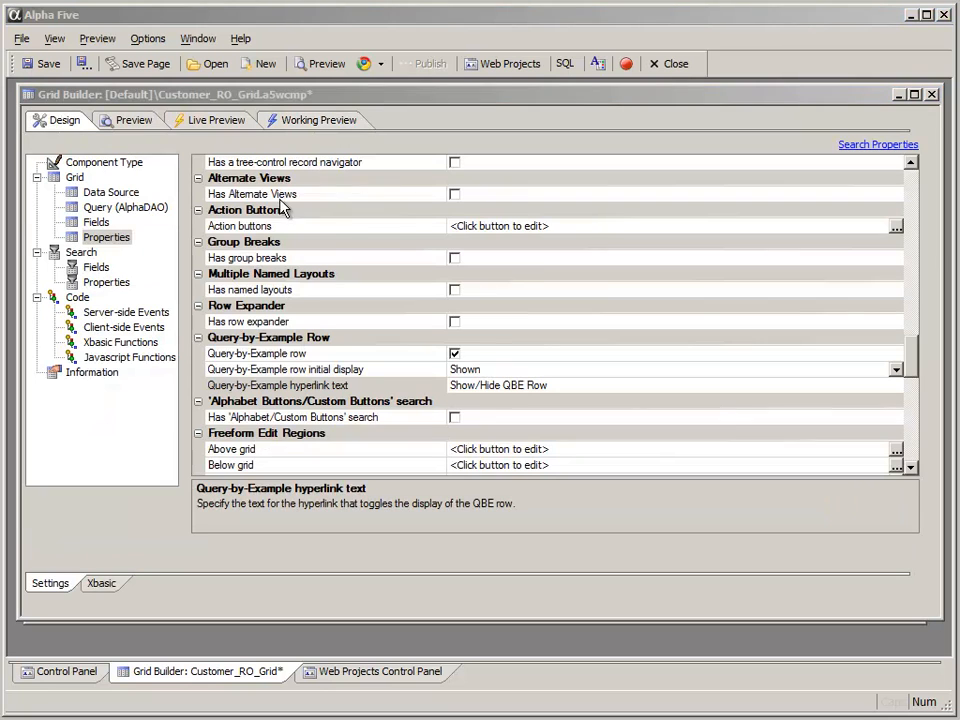
mouse_move(911, 354)
left_mouse_down()
mouse_move(917, 339)
mouse_move(914, 349)
left_mouse_up()
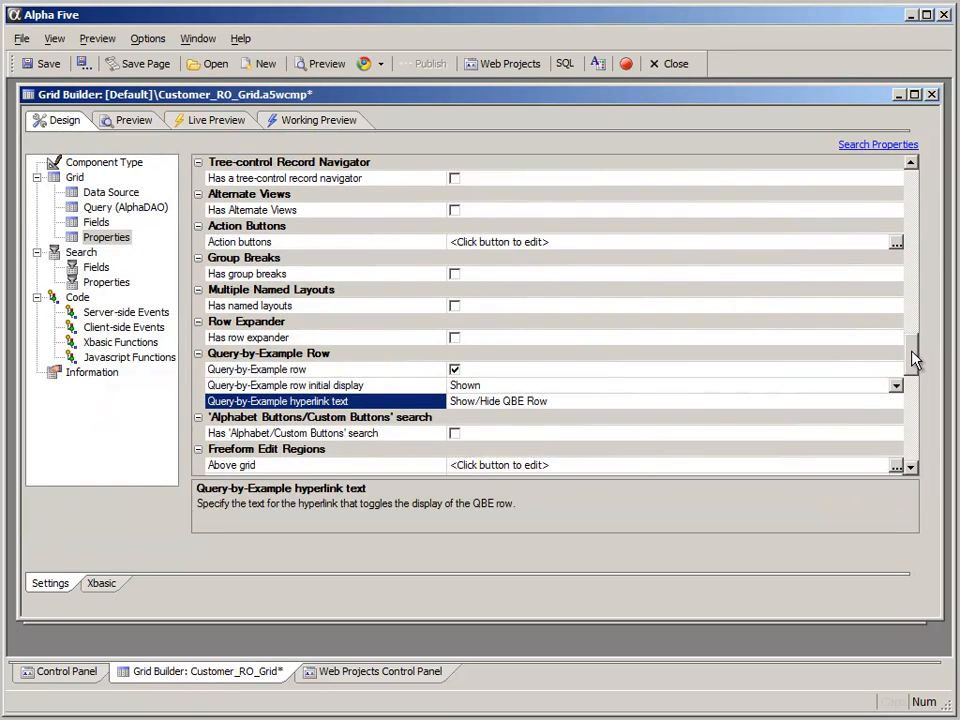